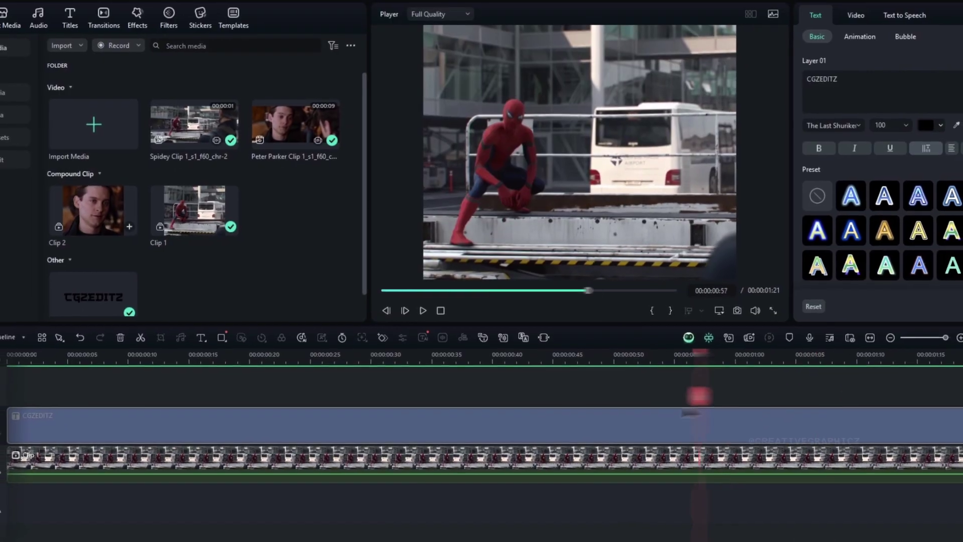
Step: Hide the Clip 1 video track and save a PNG snapshot of the CGZEDITZ title alone at 00:00:00:30
drag(692, 412, 367, 420)
click(416, 466)
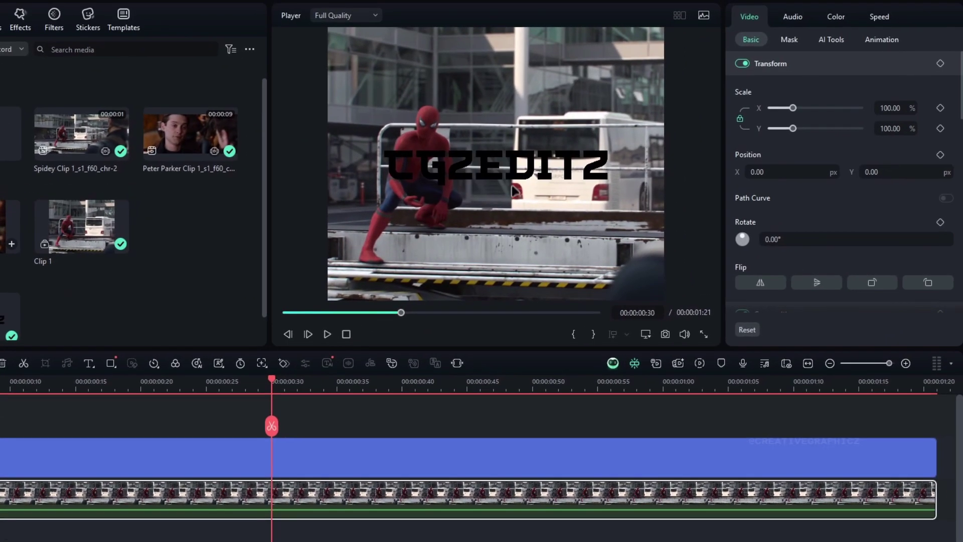
click(695, 84)
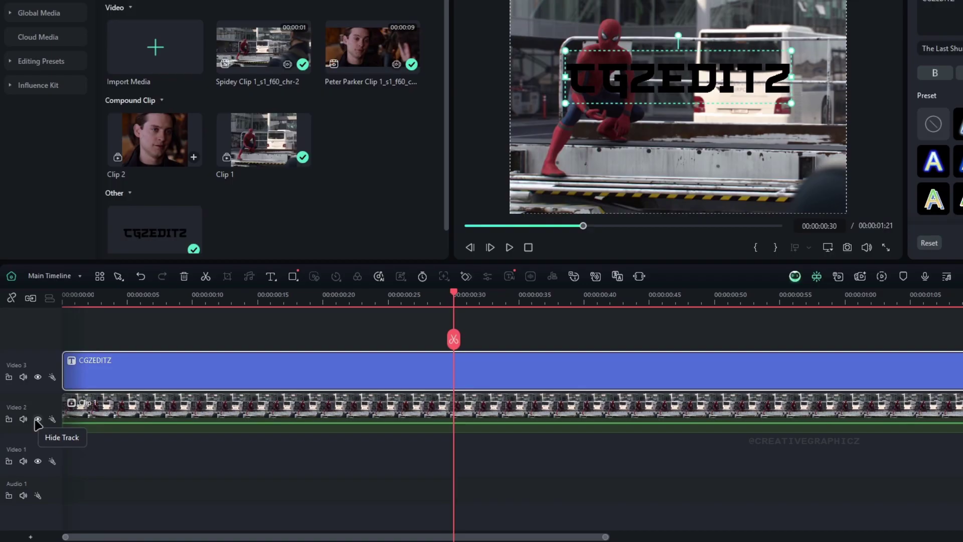
click(37, 419)
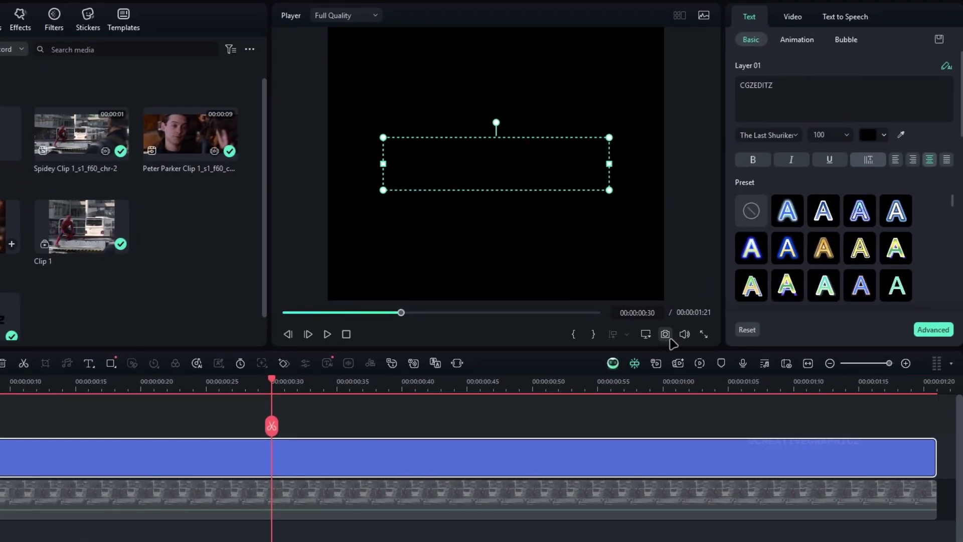
click(665, 334)
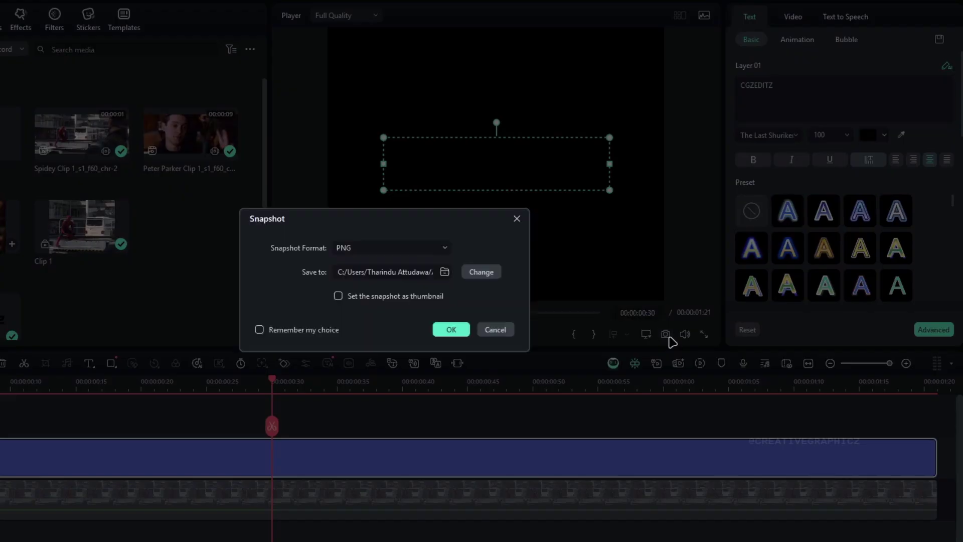
click(449, 329)
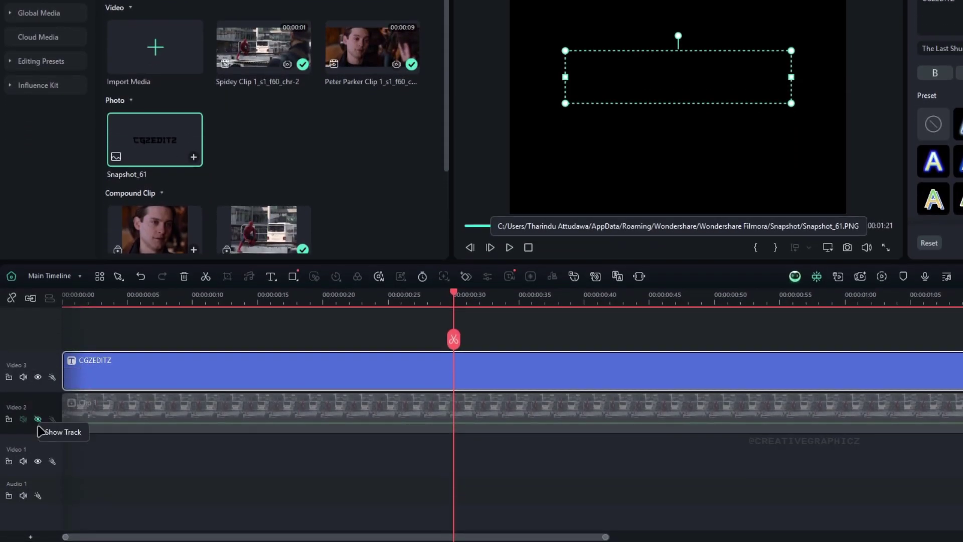
Step: Show the Clip 1 track again and hide the CGZEDITZ title track
click(37, 505)
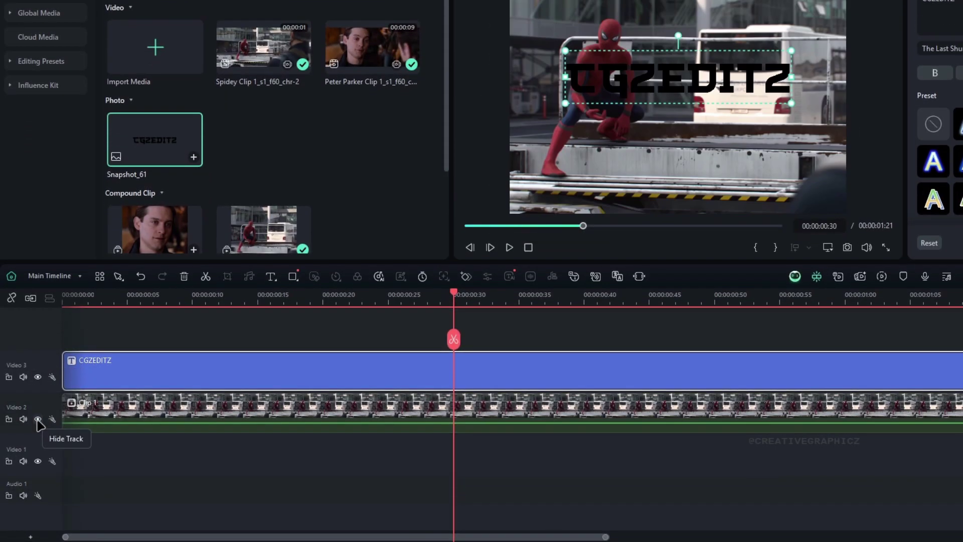
click(38, 376)
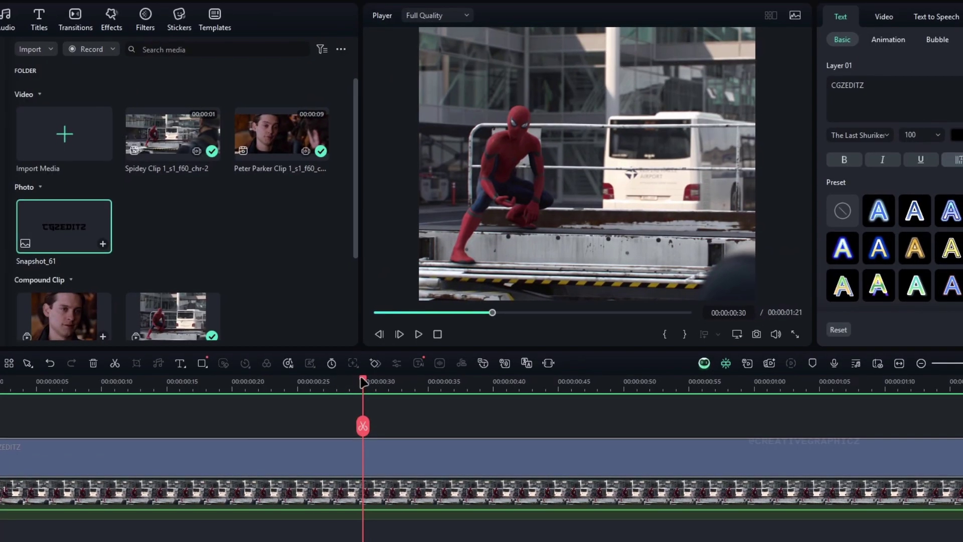
drag(364, 382, 480, 382)
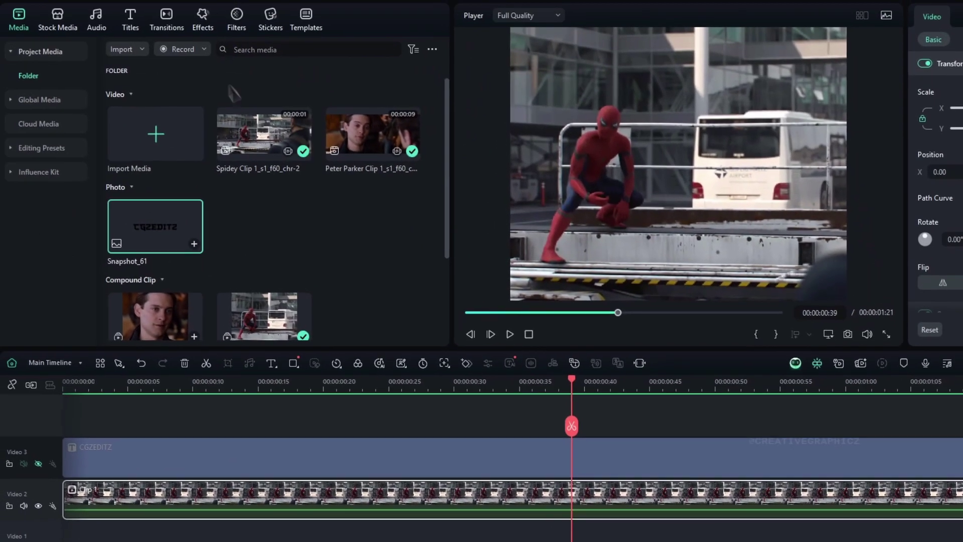
Step: Apply the Mocha Filmora effect from Boris FX to Clip 1 and launch its Mocha UI
click(203, 23)
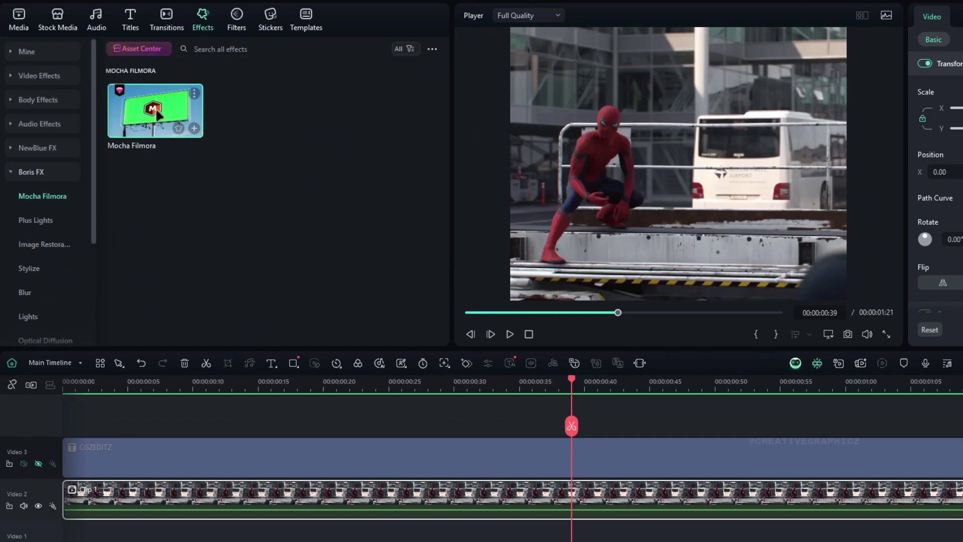
drag(156, 108, 381, 493)
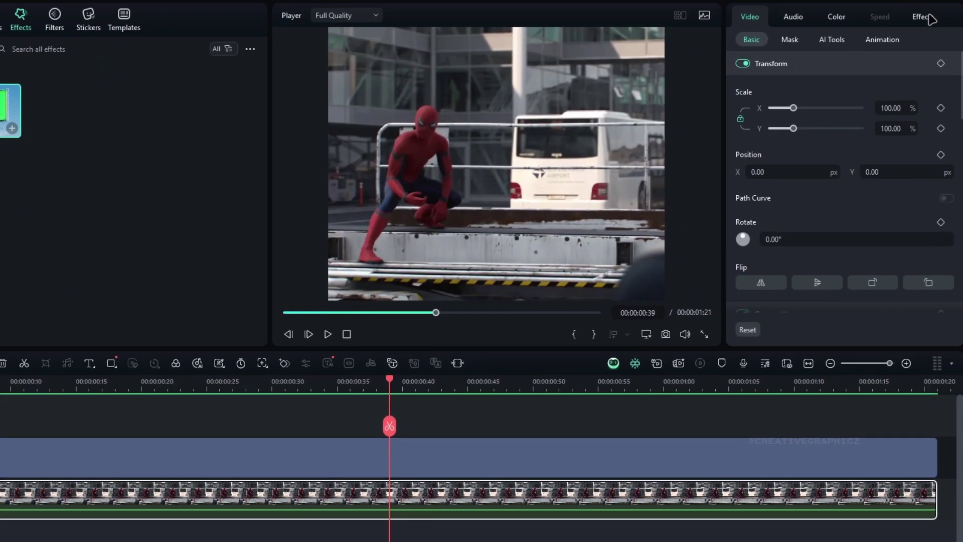
click(923, 17)
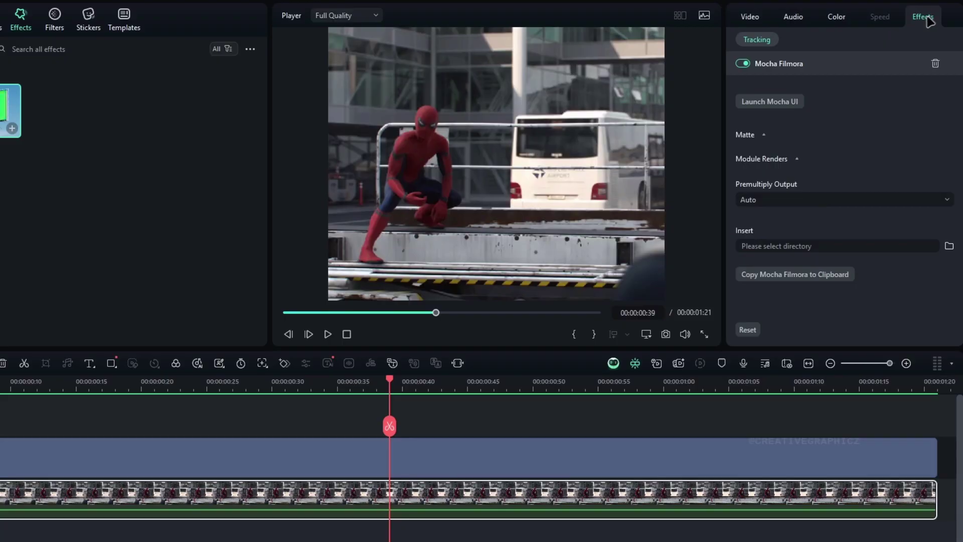
click(783, 107)
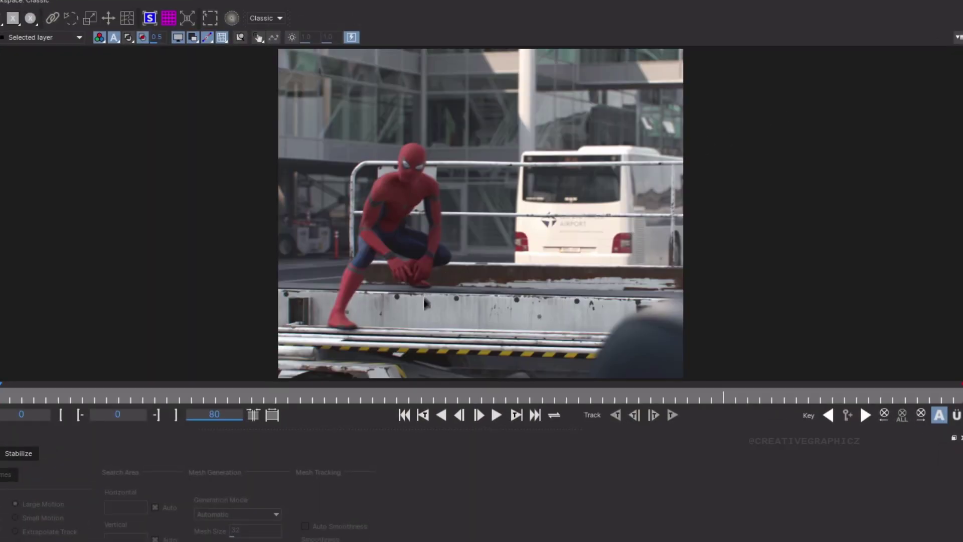
Step: Draw a four-point spline around the light grey platform panel beside Spider-Man's foot to define the tracking area
scroll(459, 339, up, 3)
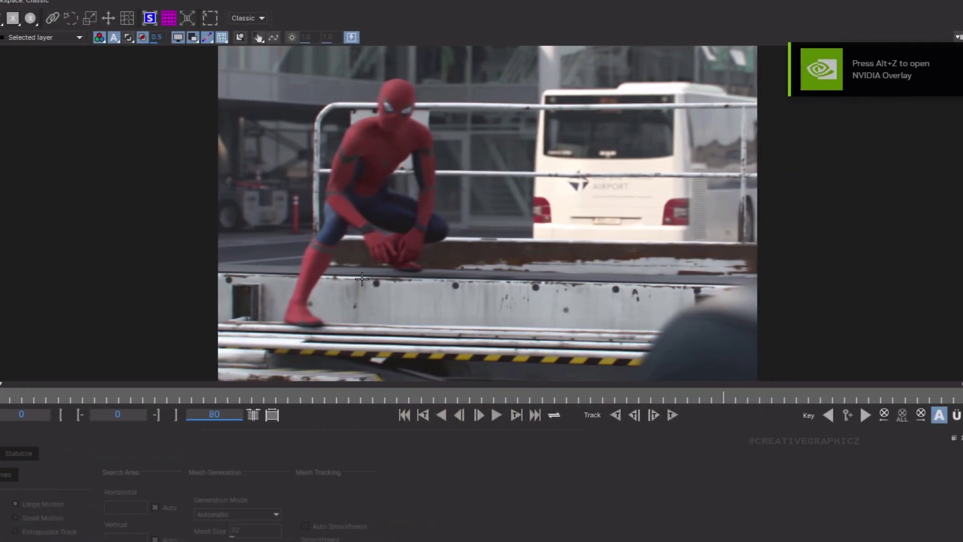
click(380, 277)
click(380, 325)
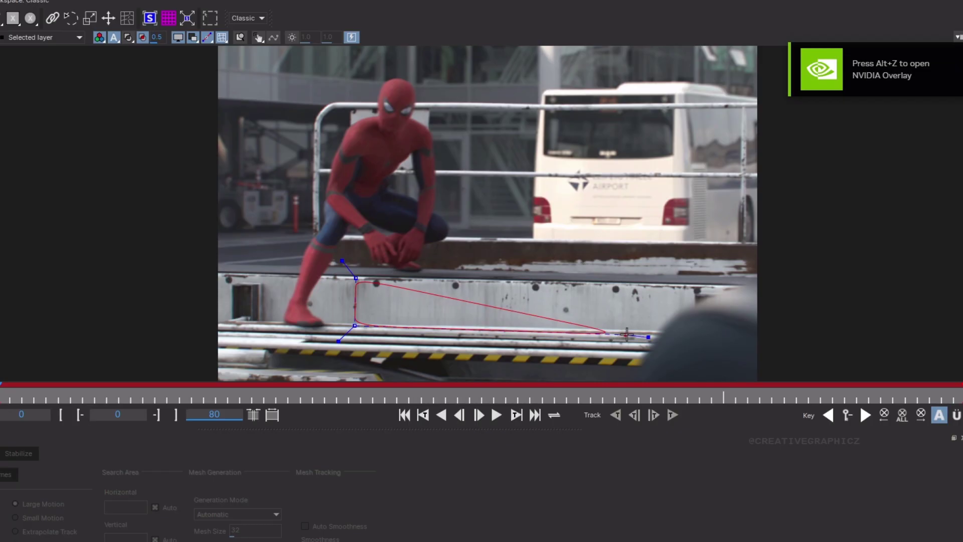
drag(631, 334, 647, 351)
drag(632, 282, 648, 266)
click(632, 281)
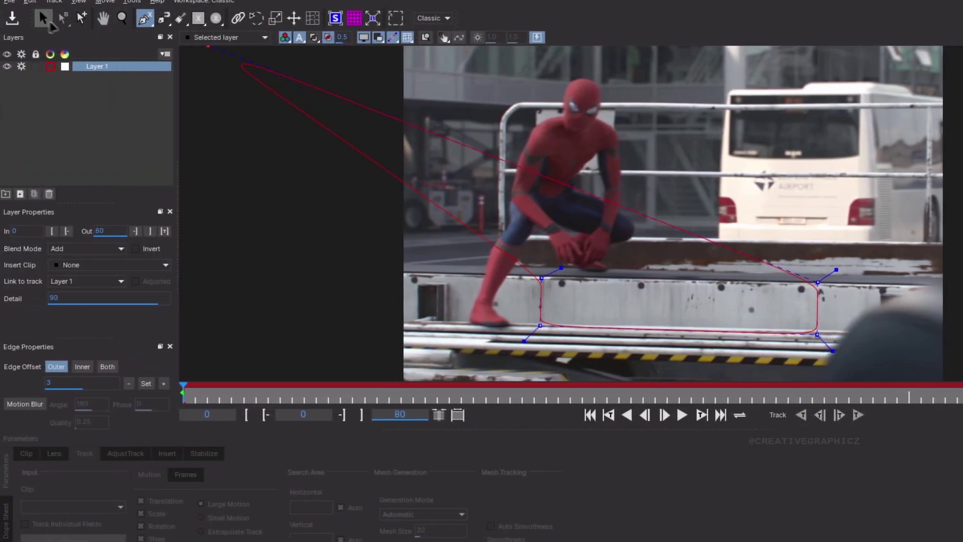
click(44, 19)
Step: Show the planar surface and align its four corners with the corners of the spline on the platform panel
click(335, 19)
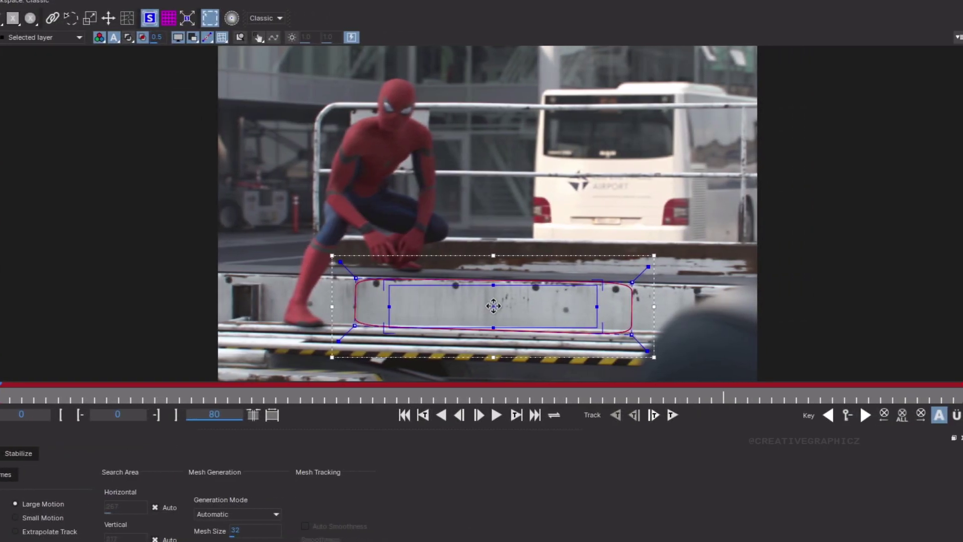
drag(492, 305, 486, 306)
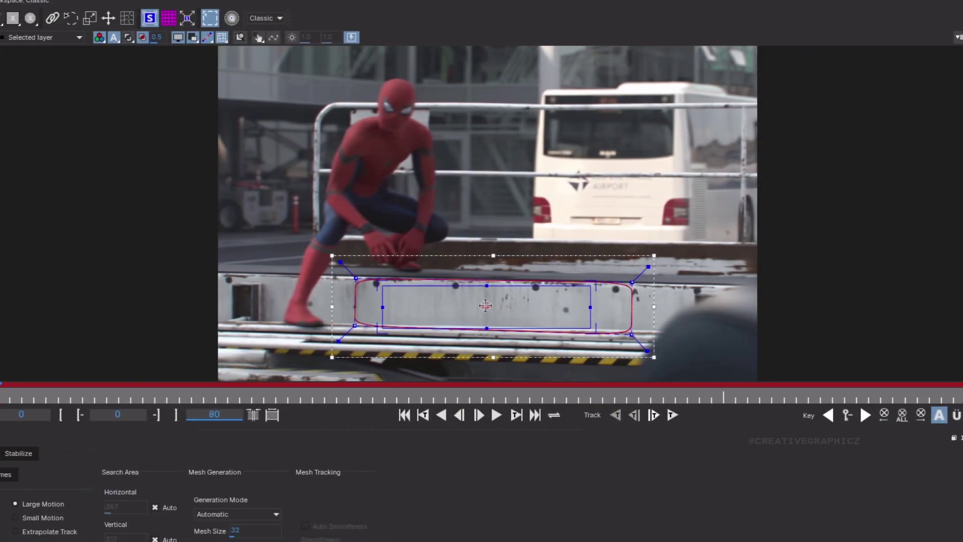
drag(380, 284, 353, 277)
drag(380, 331, 352, 328)
drag(594, 331, 635, 336)
drag(594, 283, 635, 281)
drag(353, 279, 354, 277)
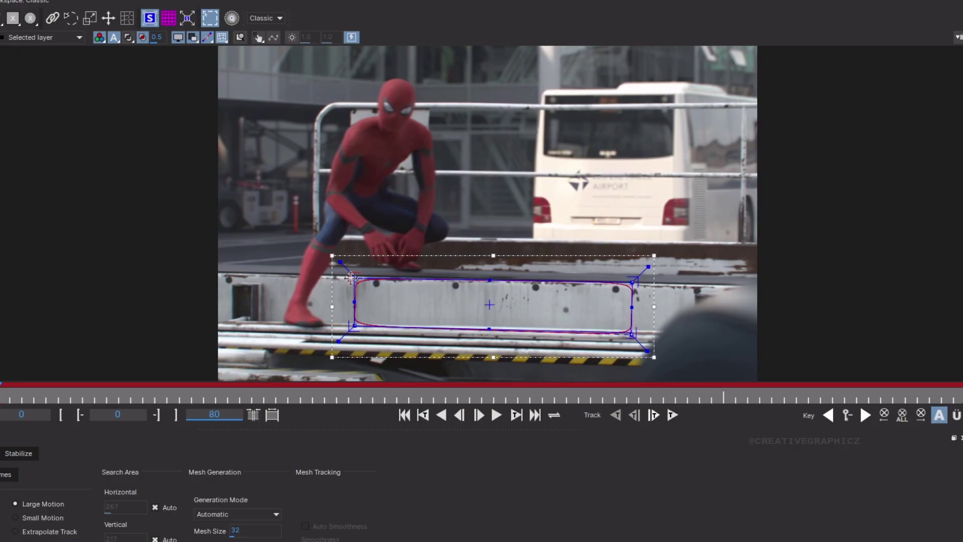
drag(632, 333, 632, 335)
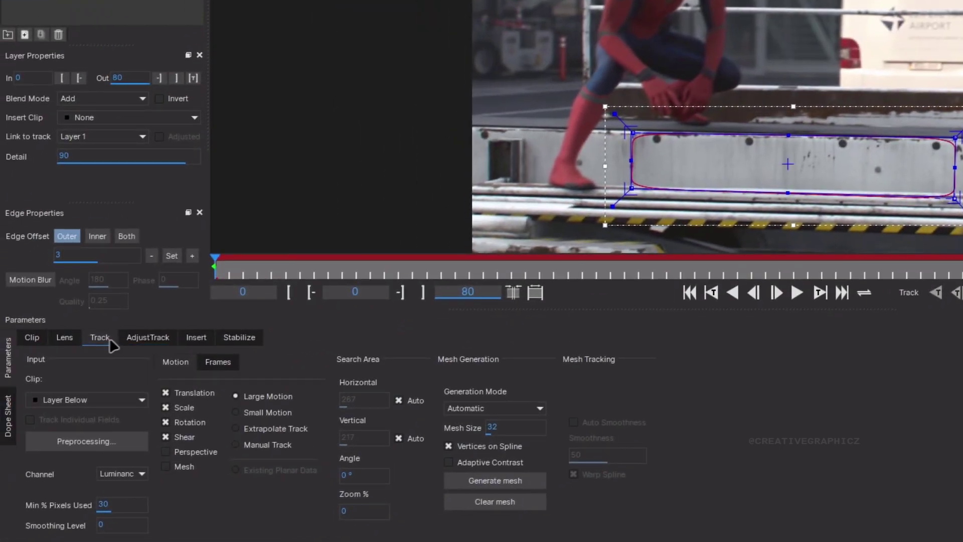
Step: Enable Perspective motion for Layer 1, track it forward through the clip, and play back the track
click(165, 452)
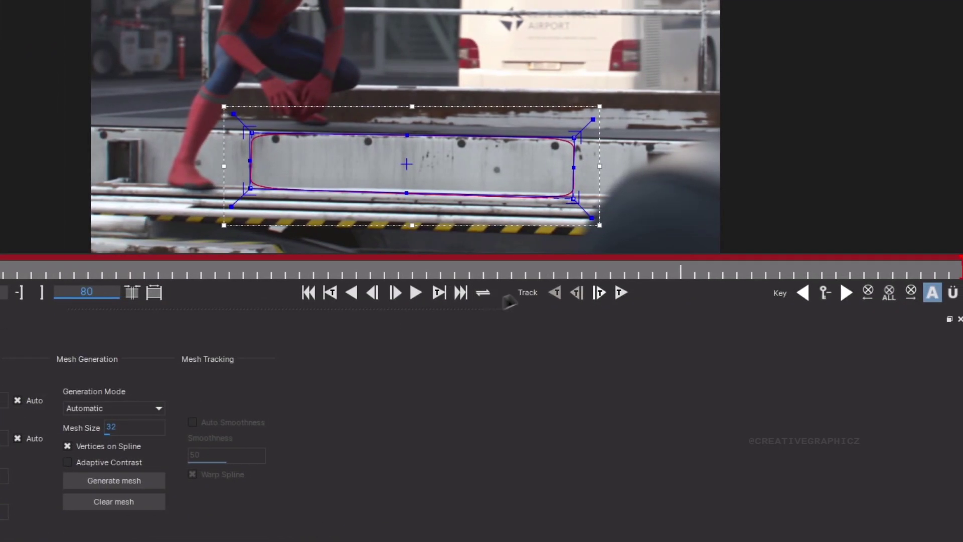
click(620, 295)
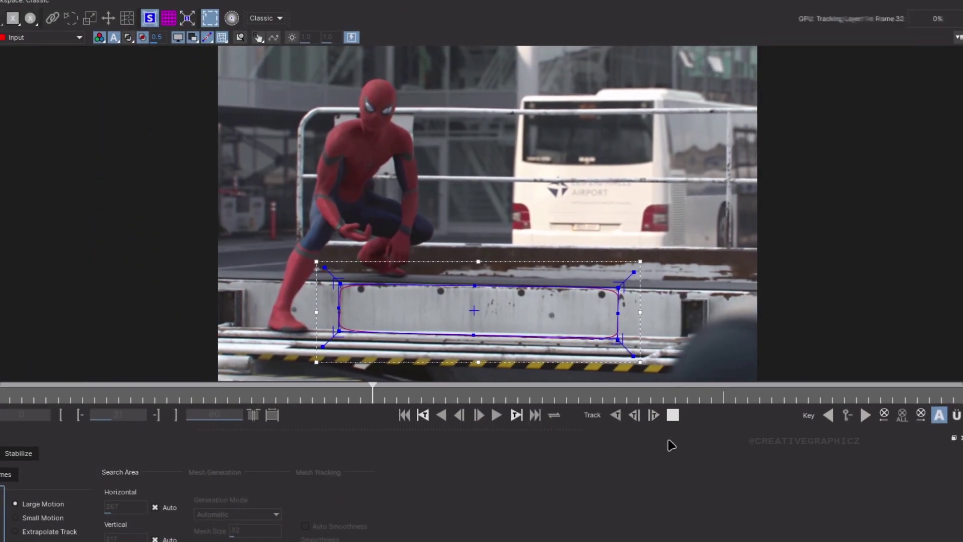
click(497, 415)
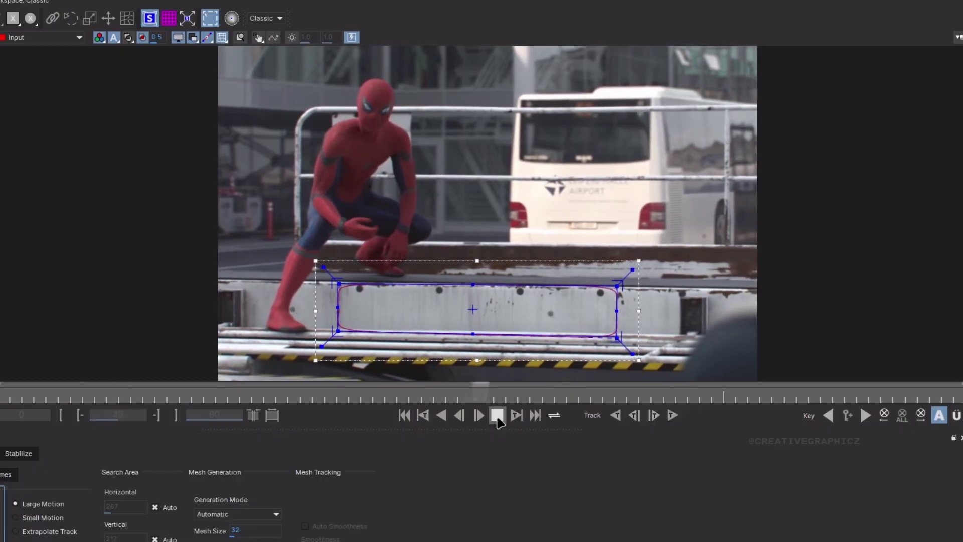
click(497, 415)
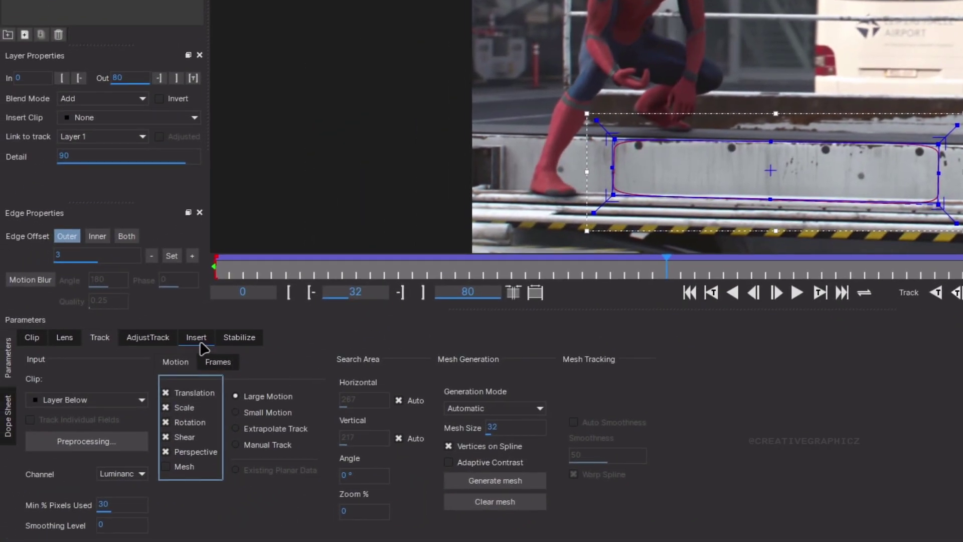
Step: Import Snapshot_61.PNG from the Snapshot folder as the insert clip for the tracked layer
click(200, 345)
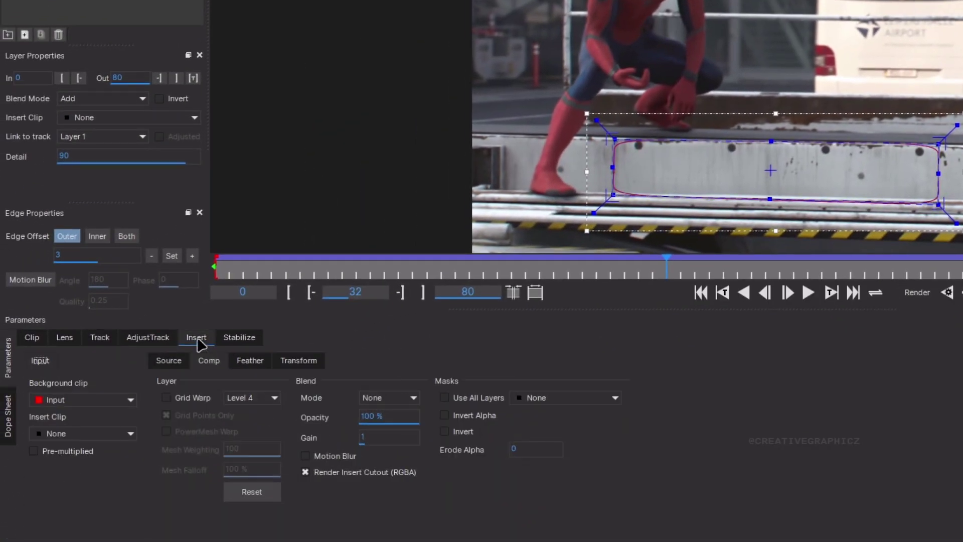
click(91, 435)
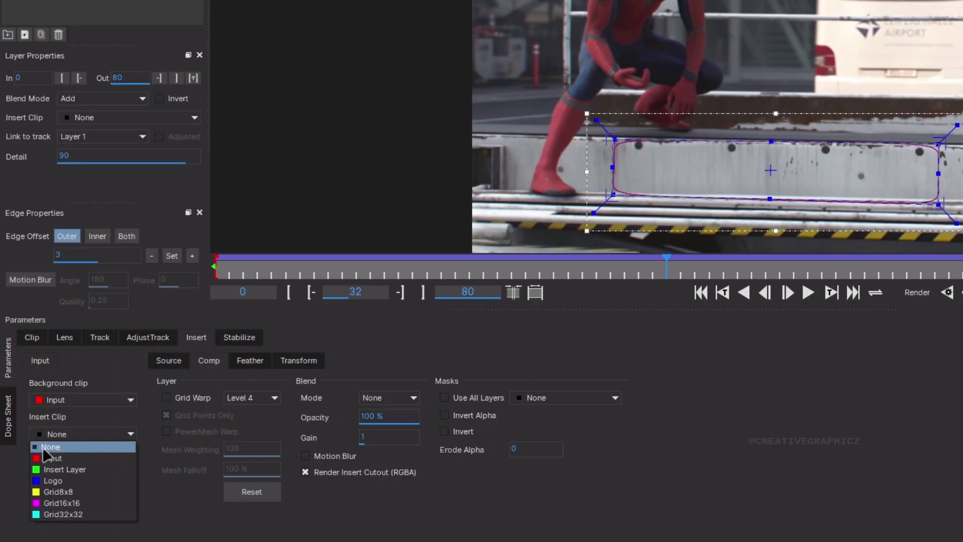
click(59, 448)
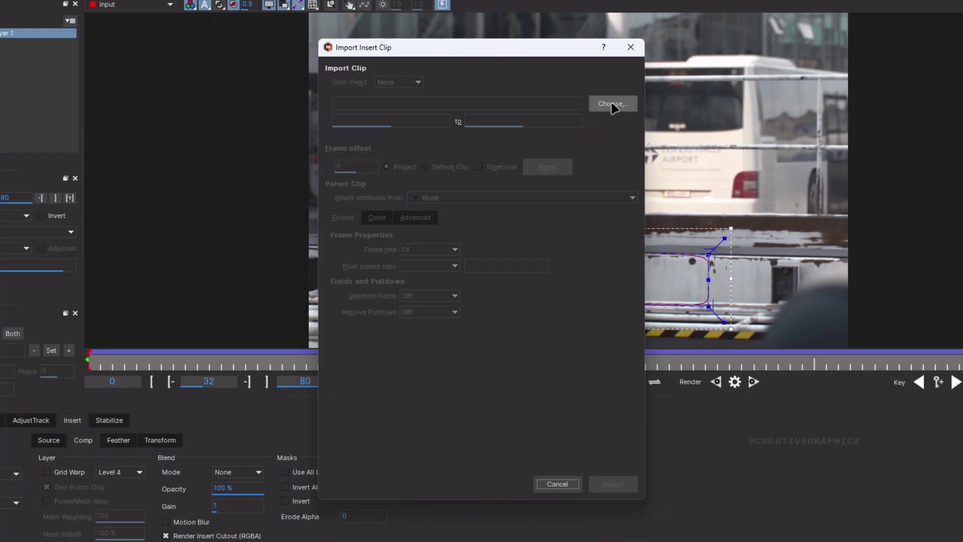
click(611, 104)
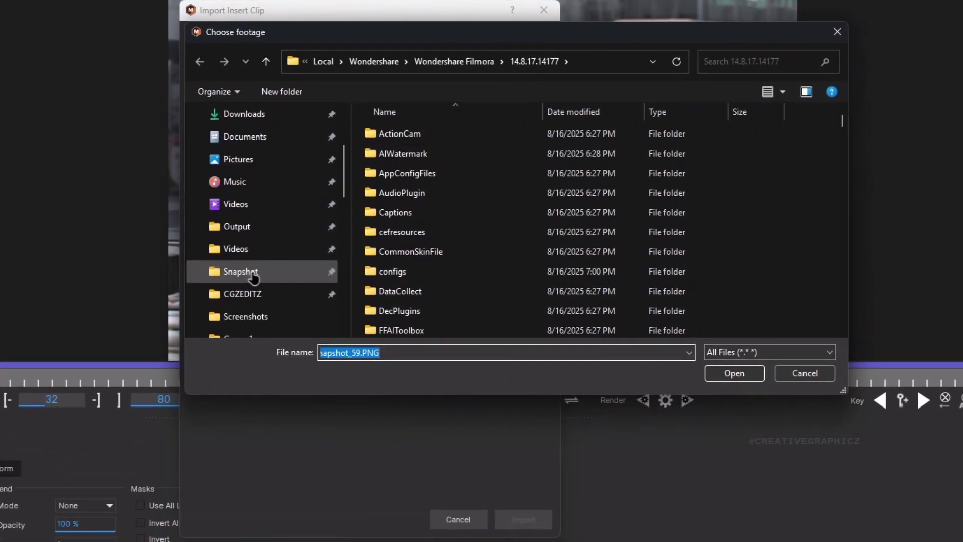
click(253, 275)
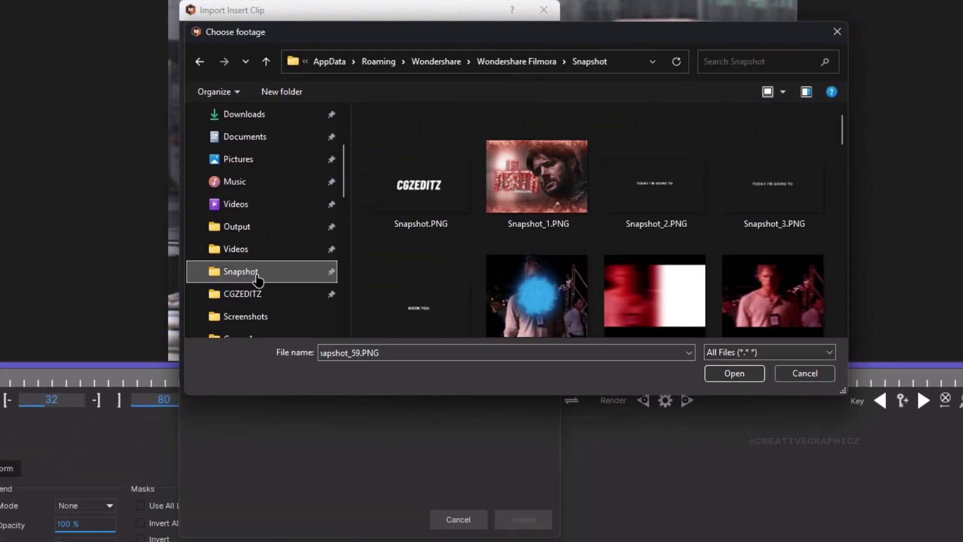
scroll(712, 222, down, 10)
click(785, 304)
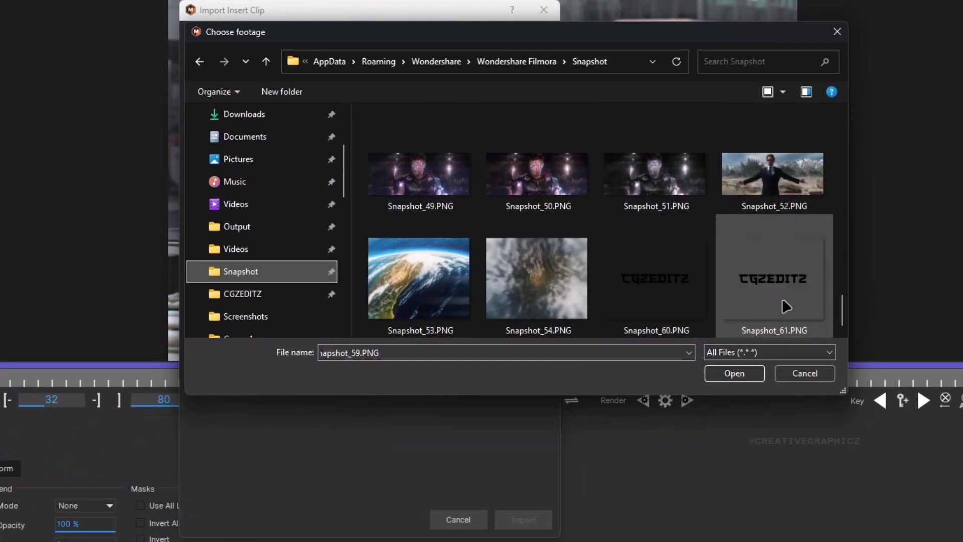
click(733, 374)
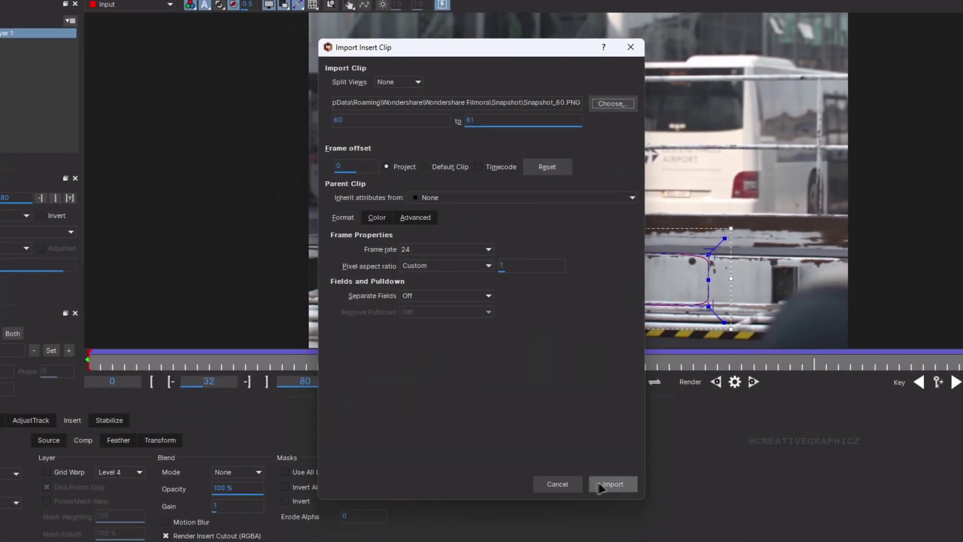
click(612, 485)
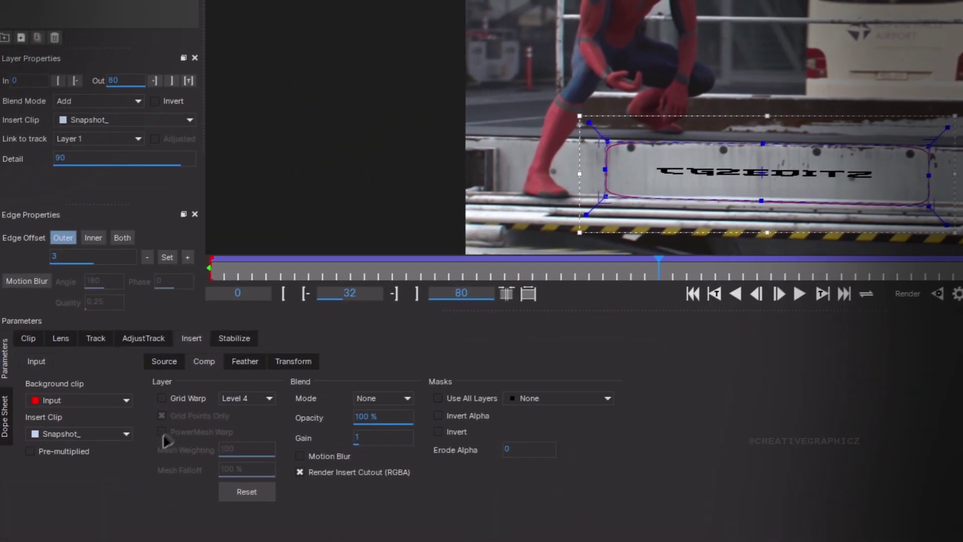
Step: Import another title snapshot from the Snapshot folder as the insert clip for the tracked layer
click(106, 432)
click(86, 445)
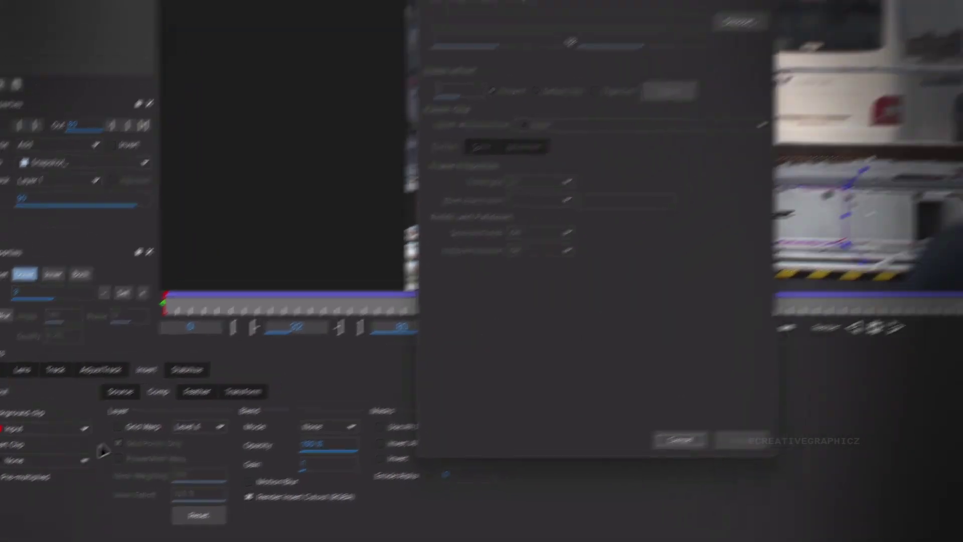
click(609, 102)
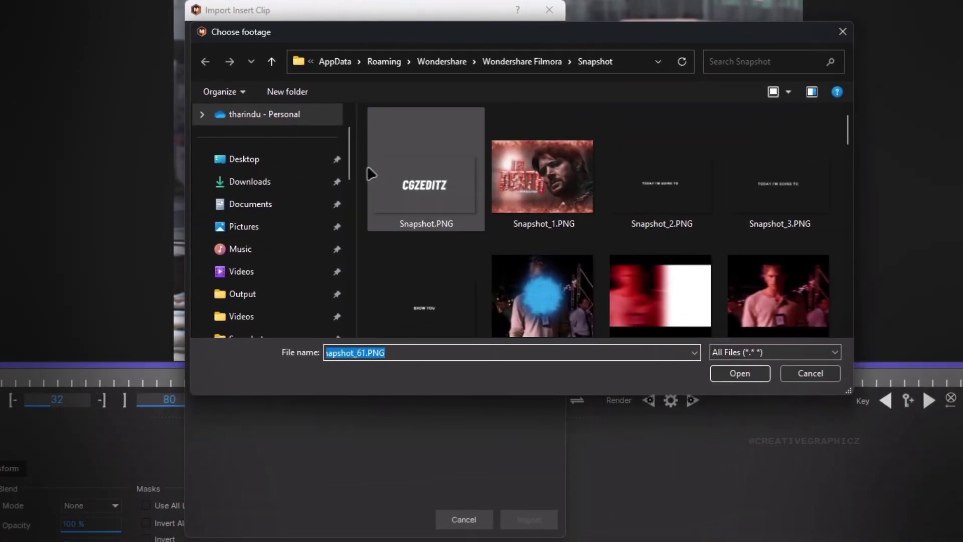
right_click(371, 166)
mouse_move(477, 314)
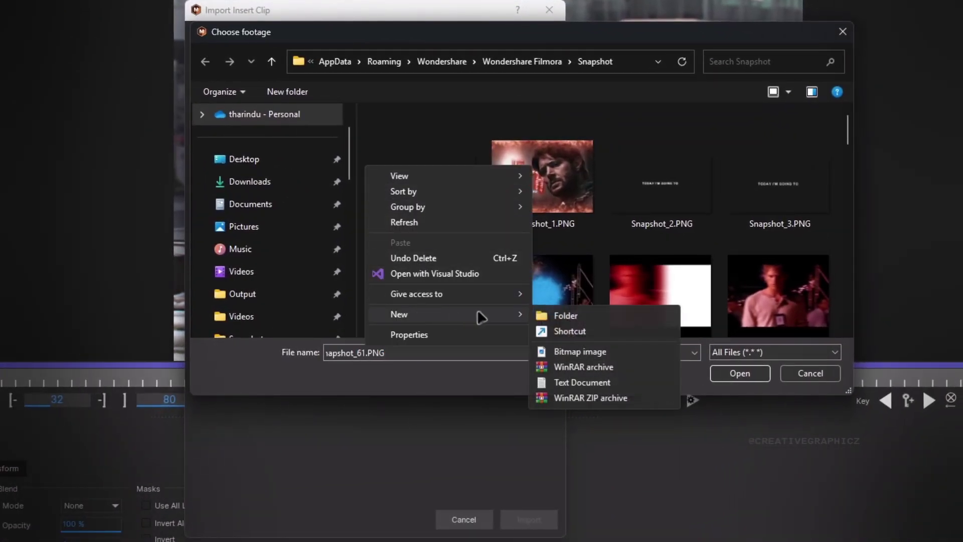
click(557, 314)
scroll(655, 246, down, 15)
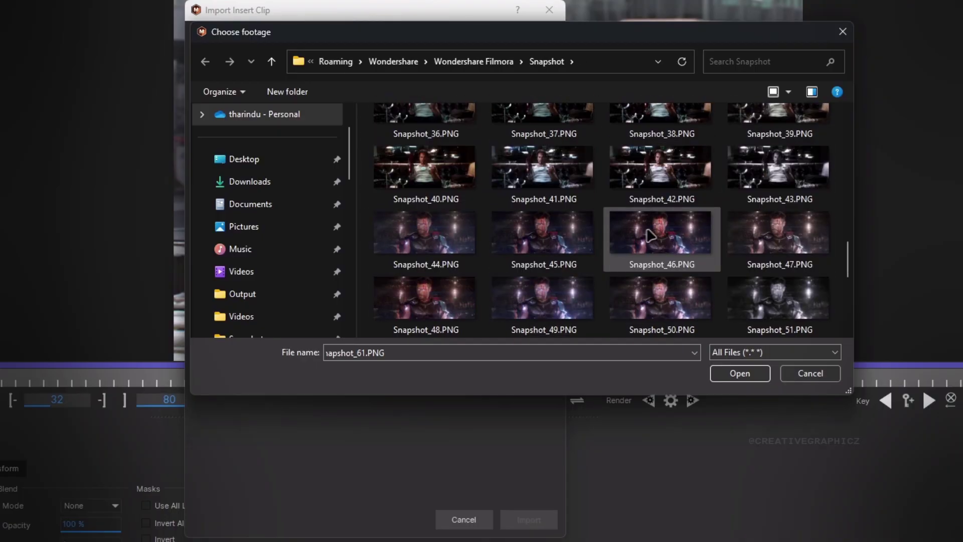
click(439, 284)
drag(439, 284, 427, 173)
double_click(439, 180)
click(414, 169)
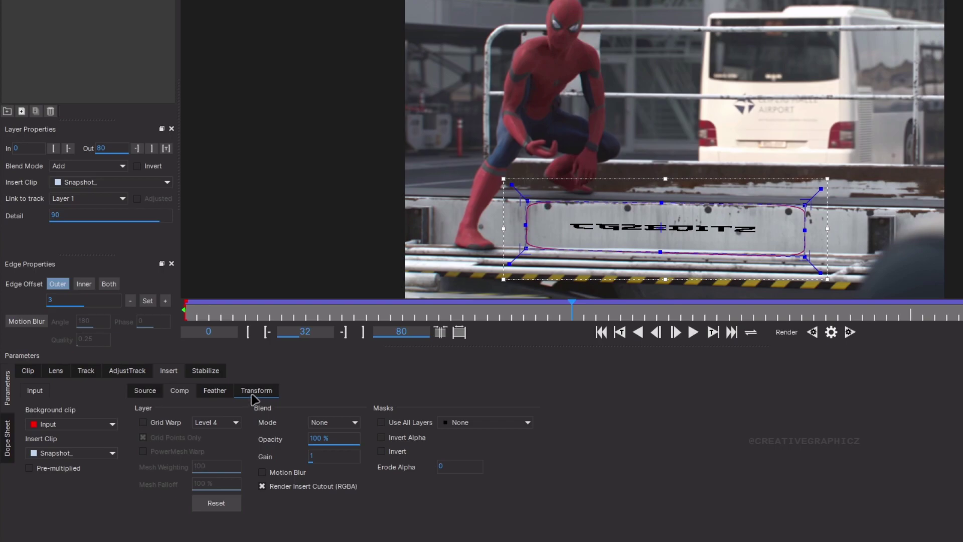
Step: Set the insert's offset scale to 1.2 and its Y shear to 4 to fit the panel
click(256, 394)
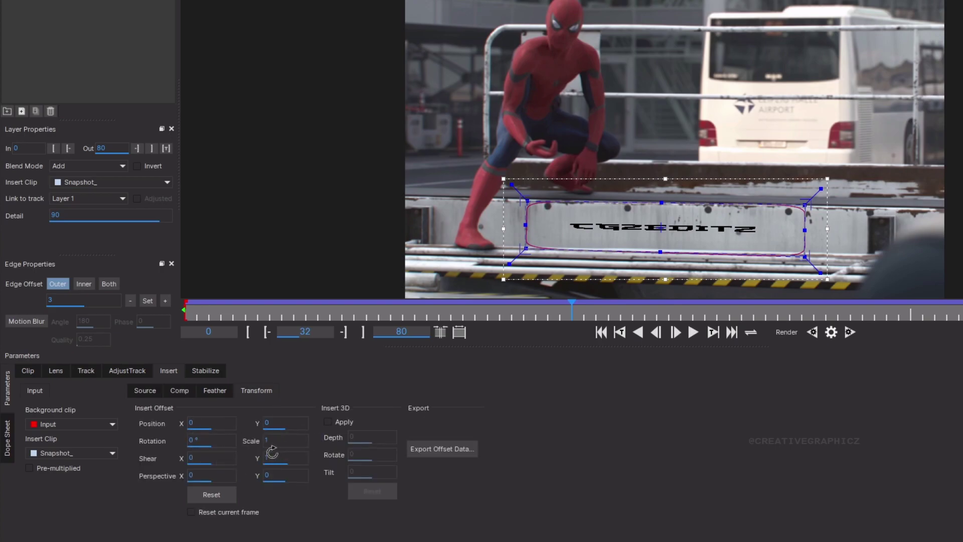
scroll(279, 440, up, 1)
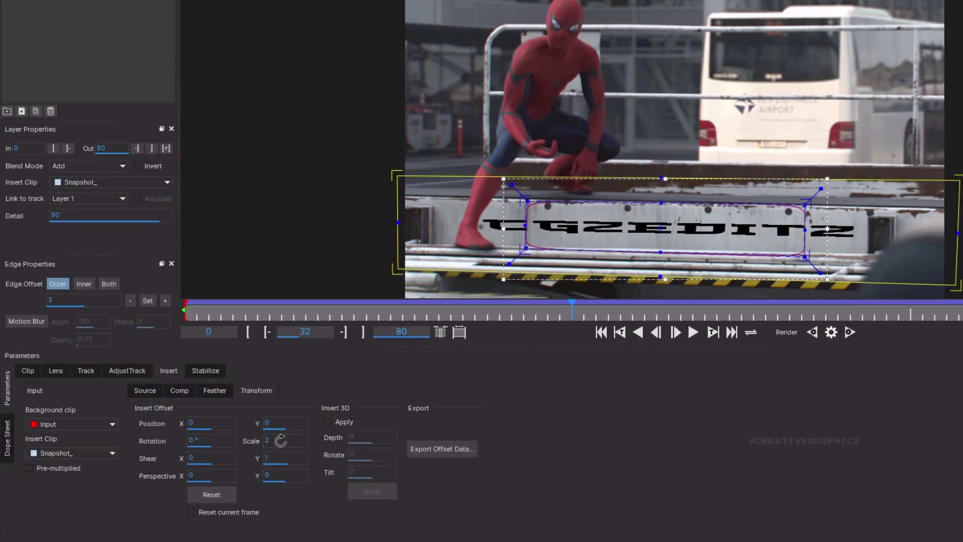
mouse_move(281, 442)
mouse_down()
mouse_move(273, 423)
mouse_move(277, 458)
mouse_up()
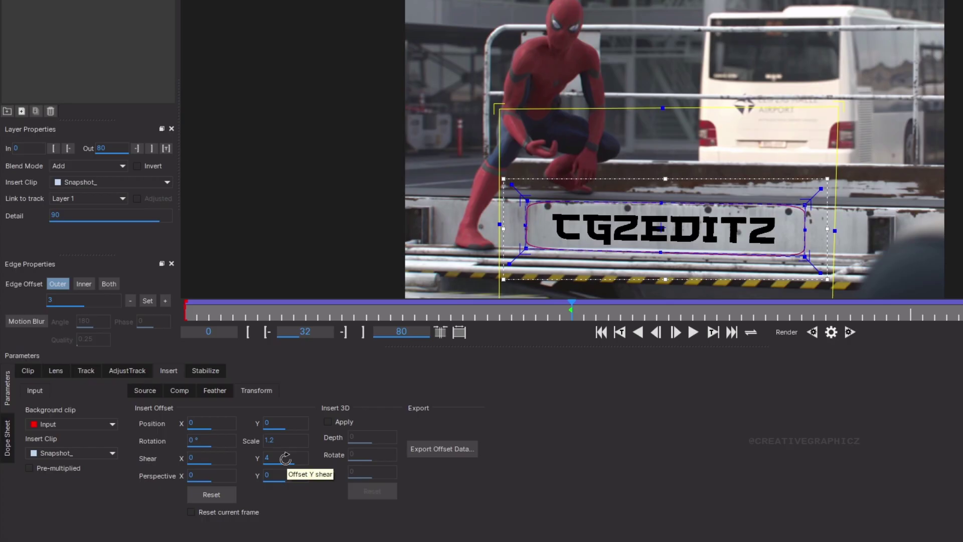
drag(200, 457, 202, 456)
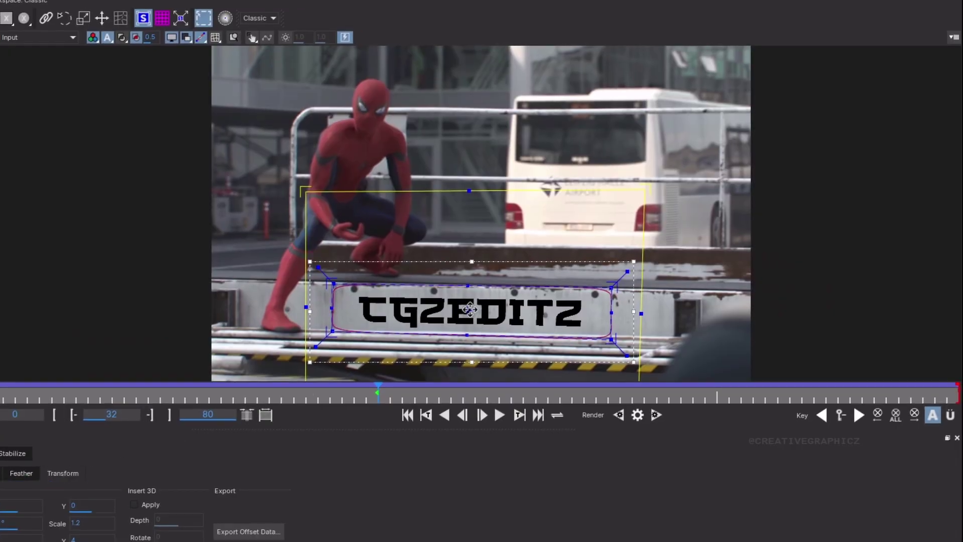
Step: Nudge the inserted CGZEDITZ title slightly left on the platform panel and play back the clip
drag(470, 309, 466, 309)
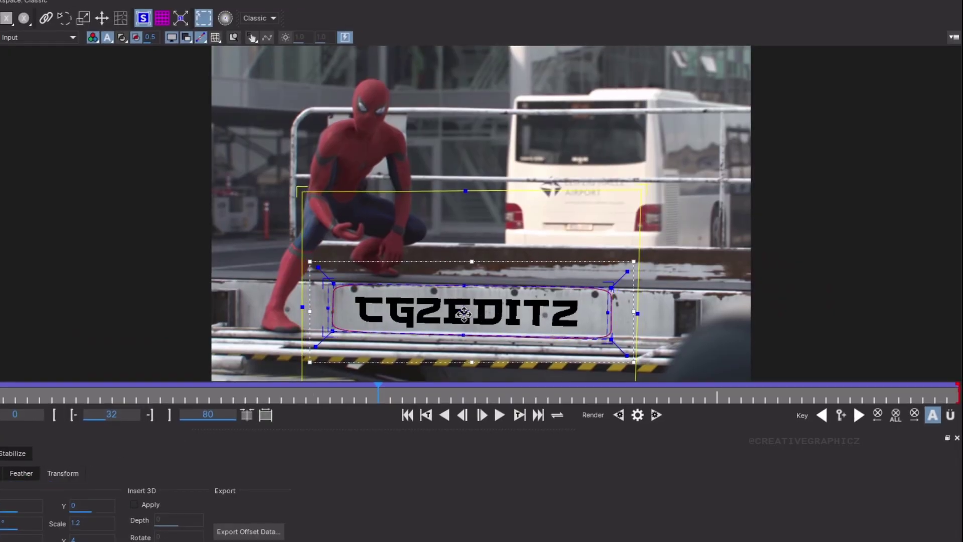
click(463, 415)
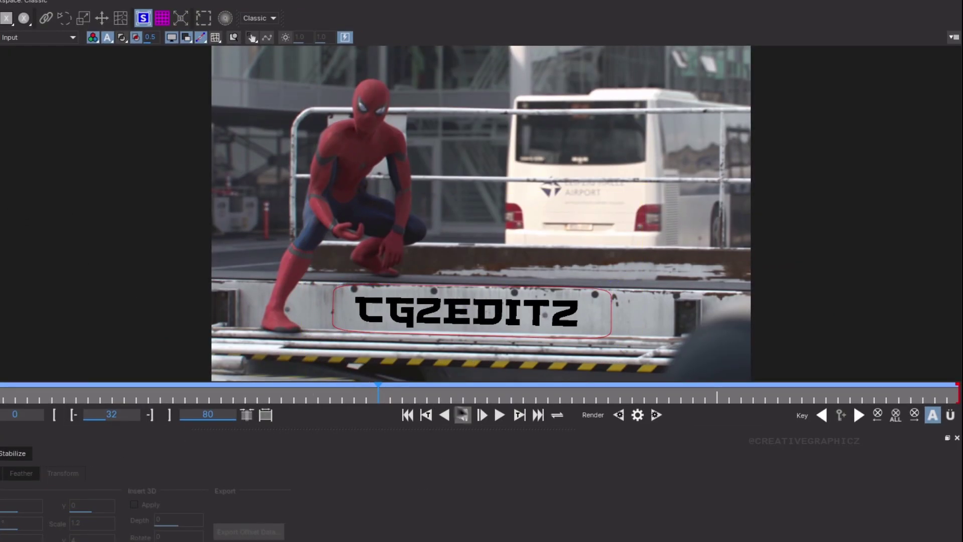
click(498, 419)
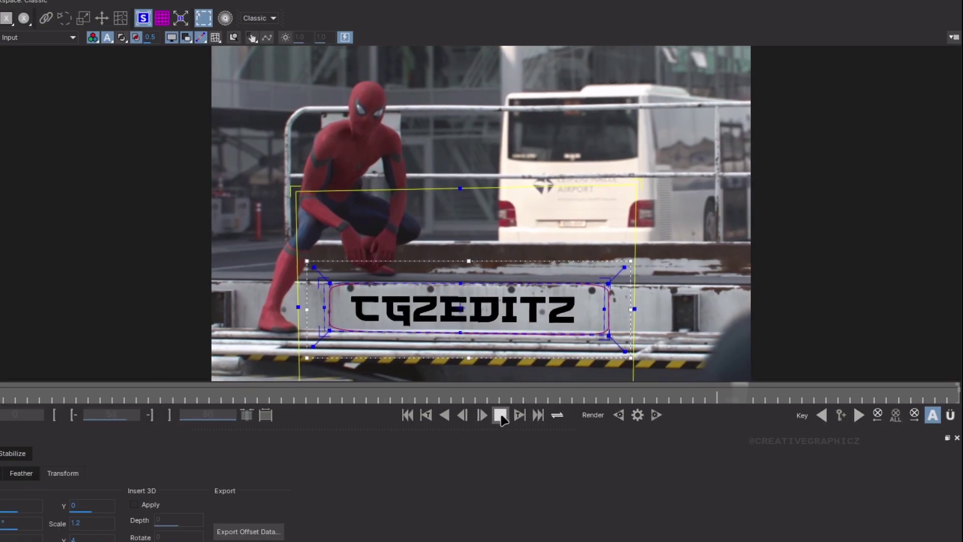
click(501, 418)
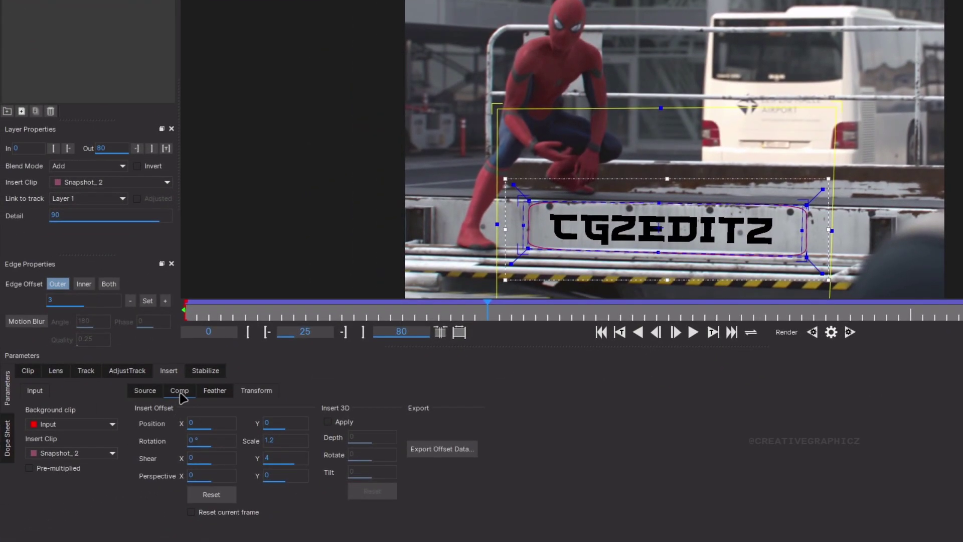
Step: Set the insert's blend mode to Multiply with 80% opacity and enable its motion blur
click(180, 392)
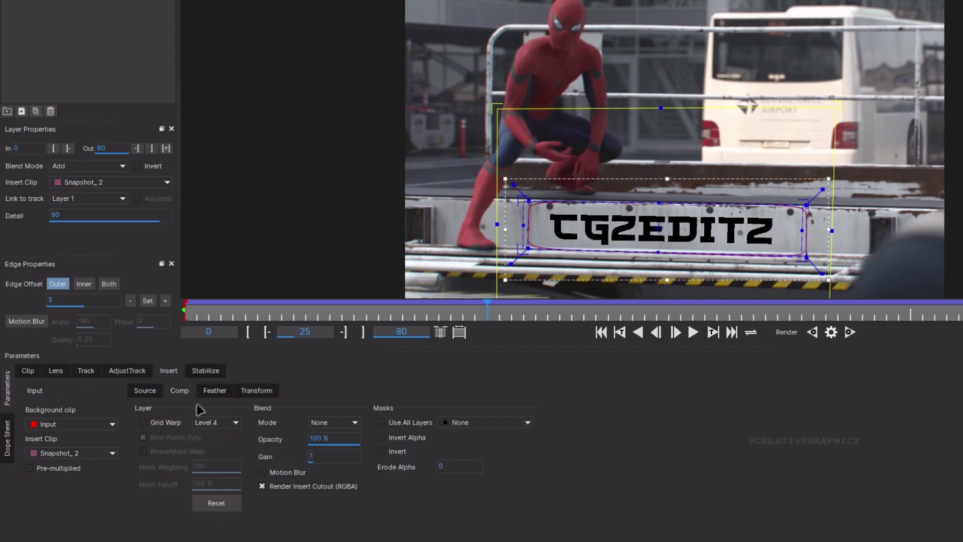
click(331, 429)
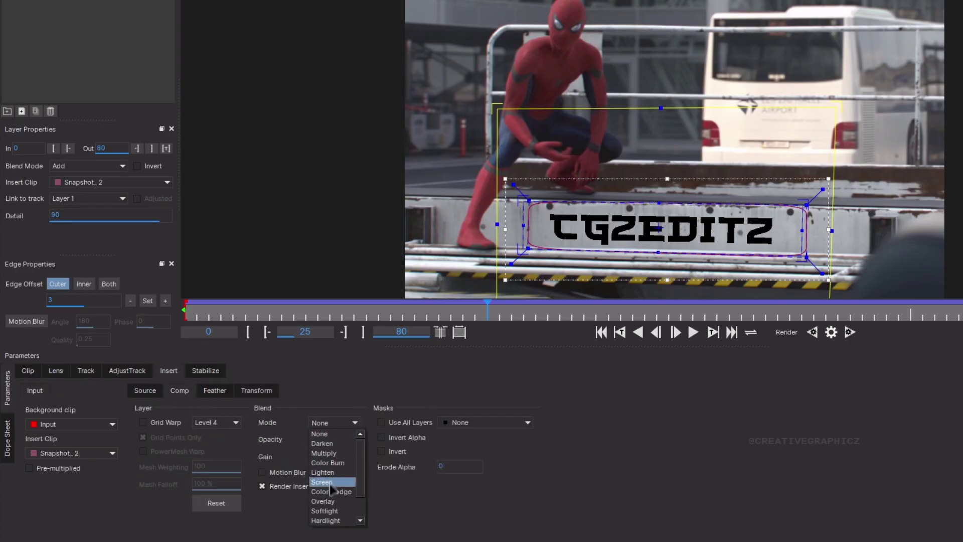
click(329, 458)
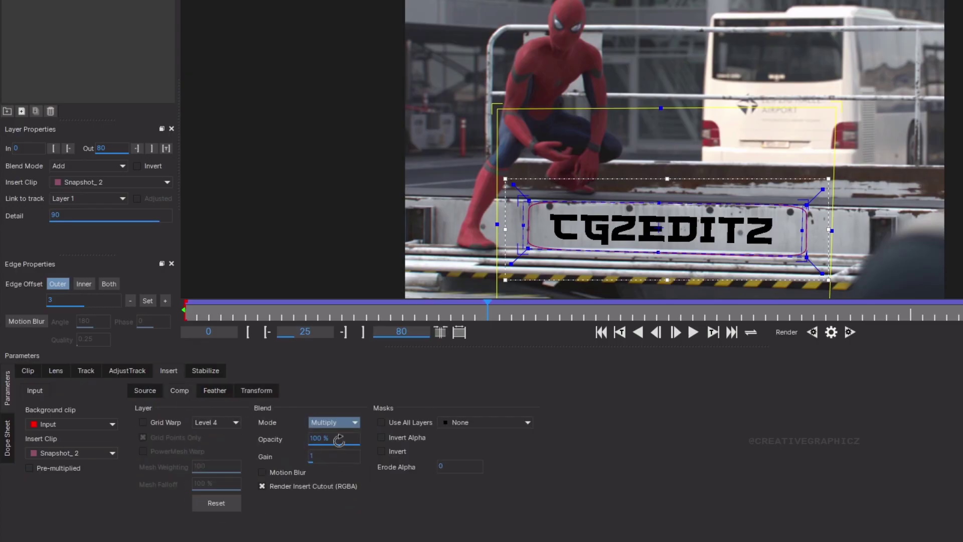
drag(339, 440, 339, 439)
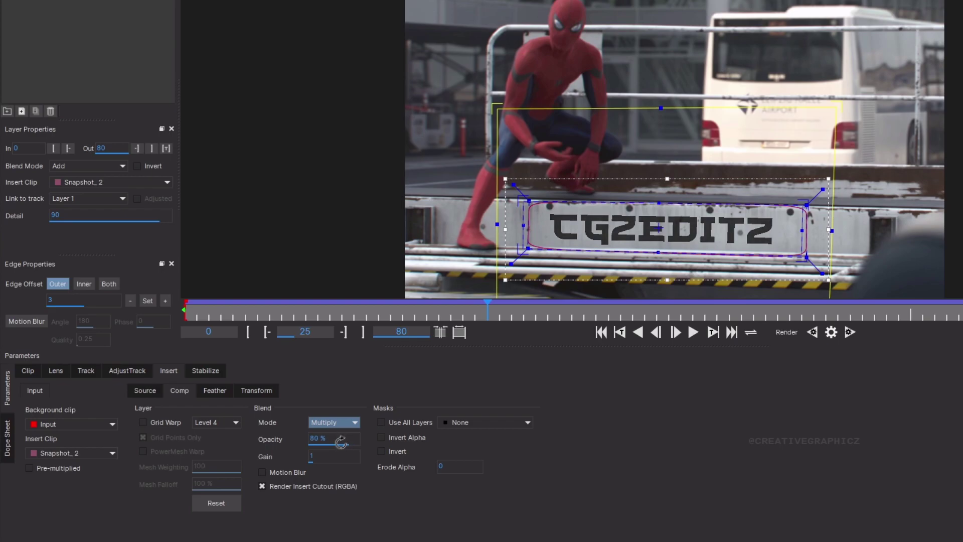
click(262, 473)
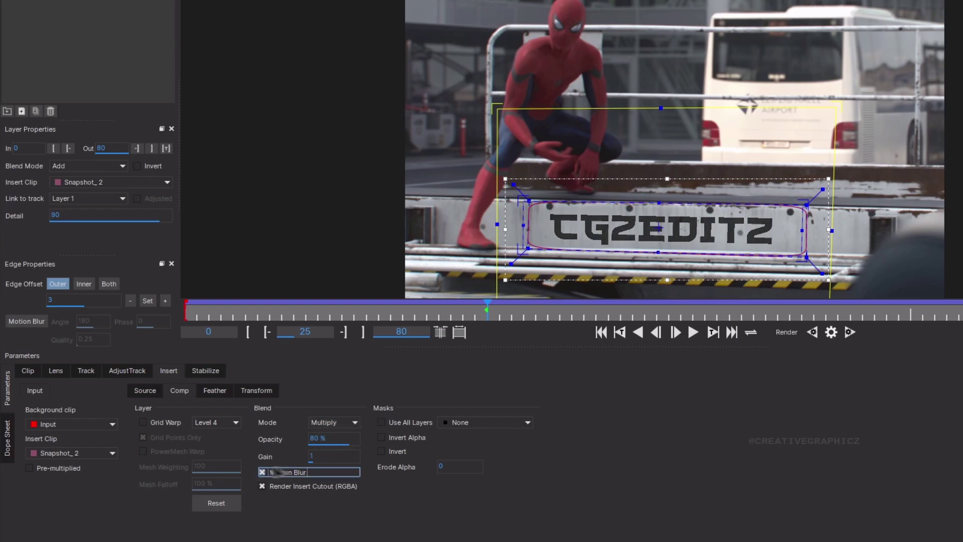
Step: Play back the blended insert over the tracked clip and close Mocha to return to Filmora
key(space)
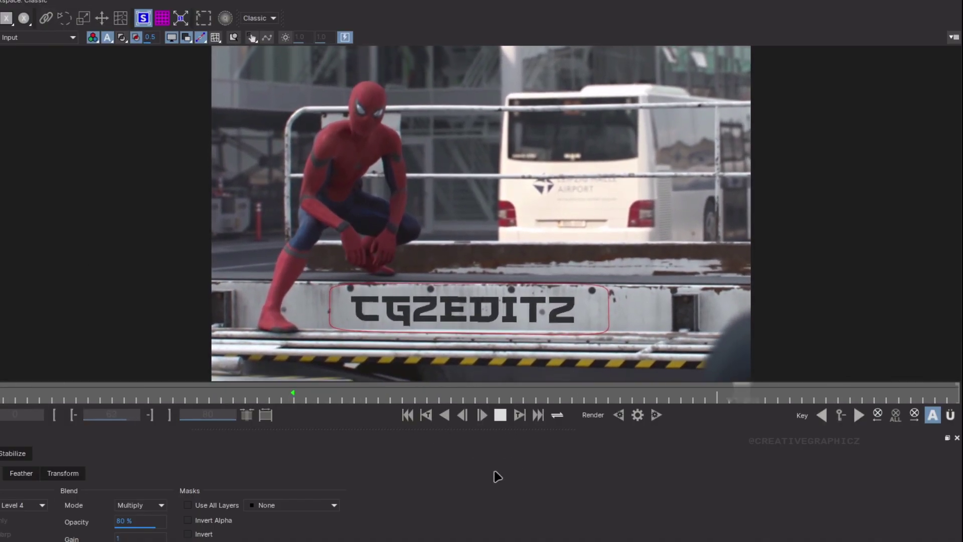
click(500, 415)
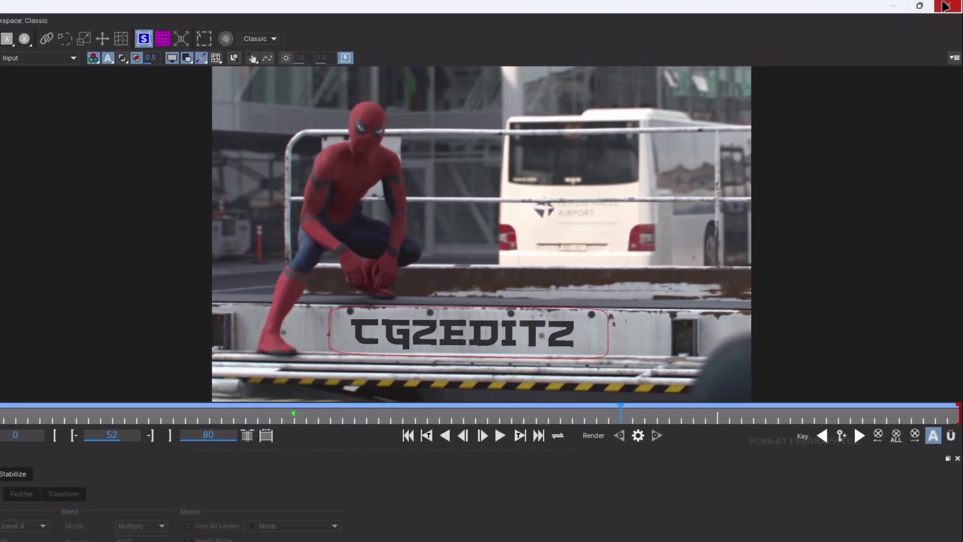
click(945, 6)
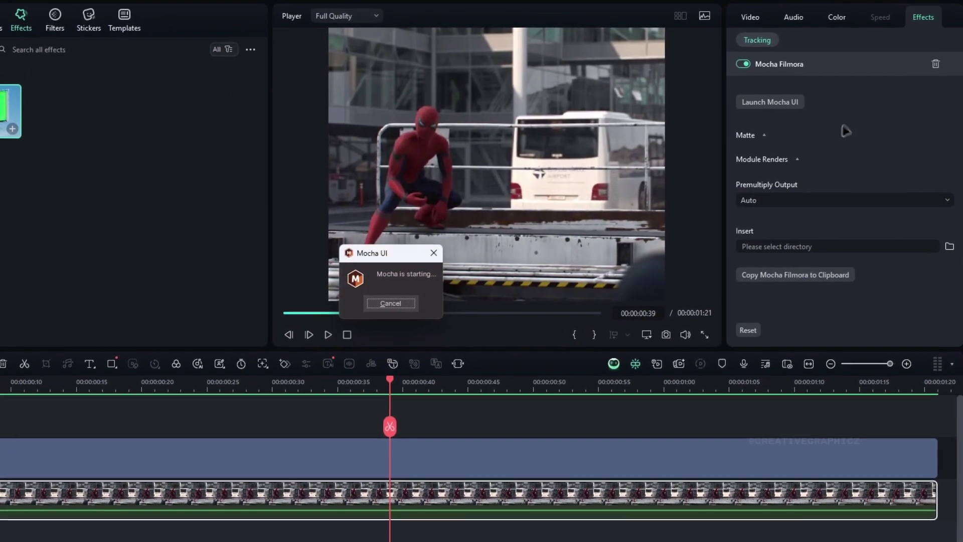
Step: Enable Render with the Insert: Composite module in the Mocha Filmora effect and play the clip from the start
click(763, 158)
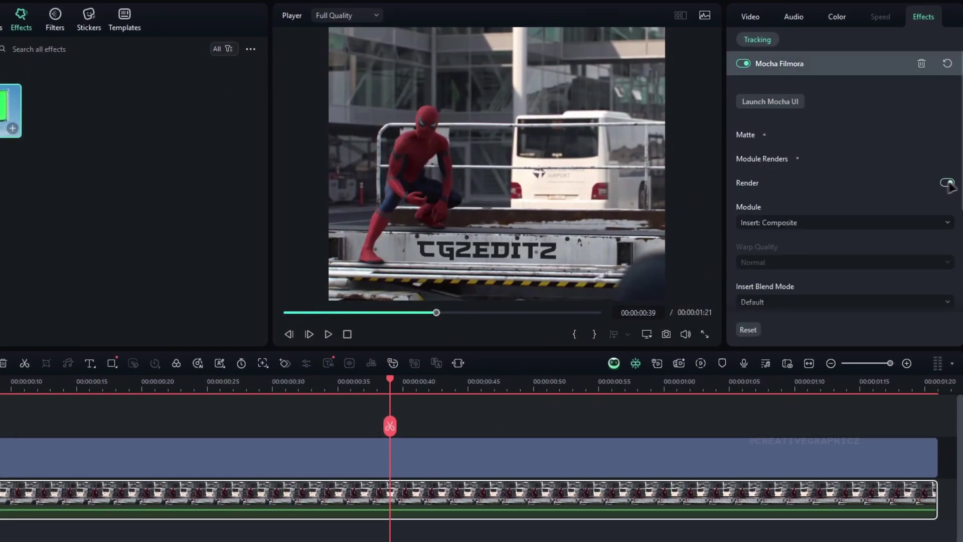
click(828, 222)
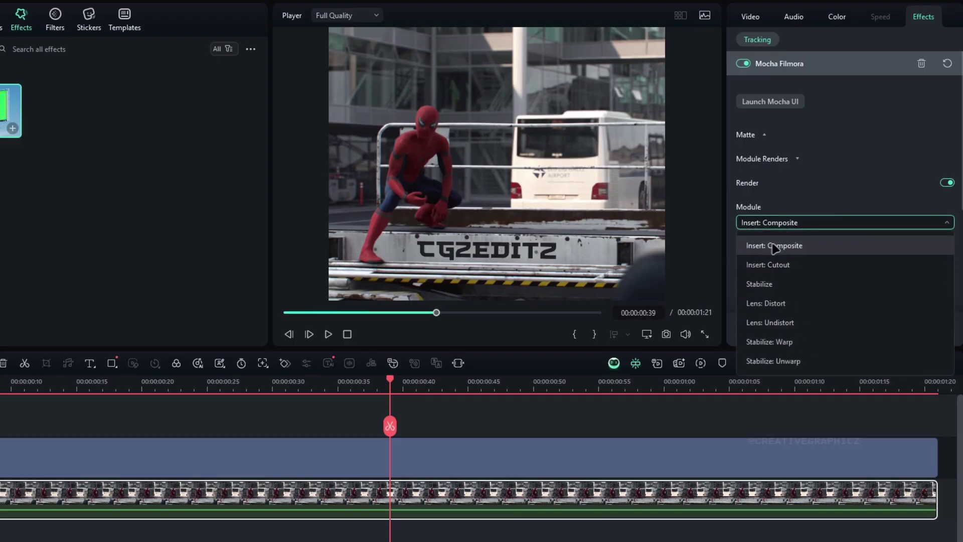
click(775, 246)
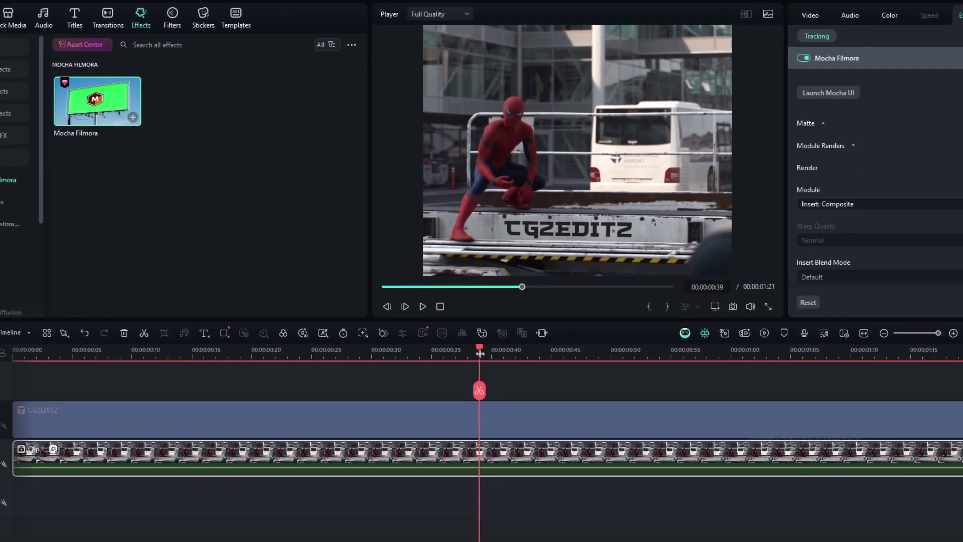
drag(390, 380, 14, 380)
key(space)
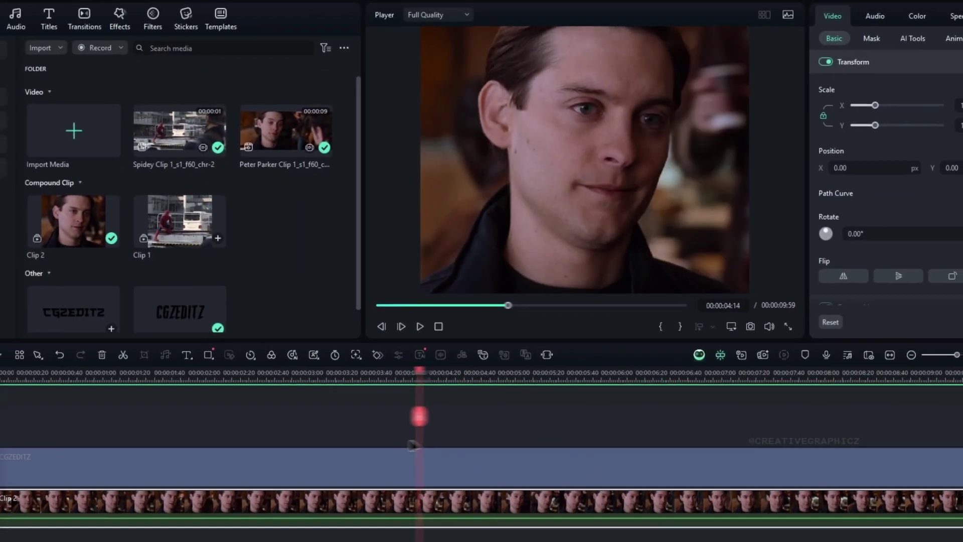
Step: Hide the Video 1 track at 00:00:04:25 and save a PNG snapshot of the CGZEDITZ title
drag(412, 445, 437, 415)
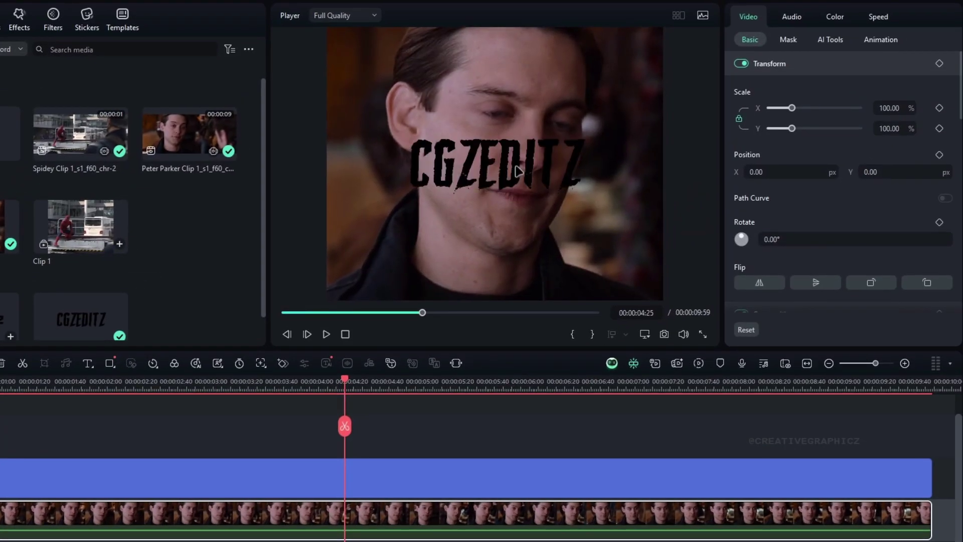
click(522, 185)
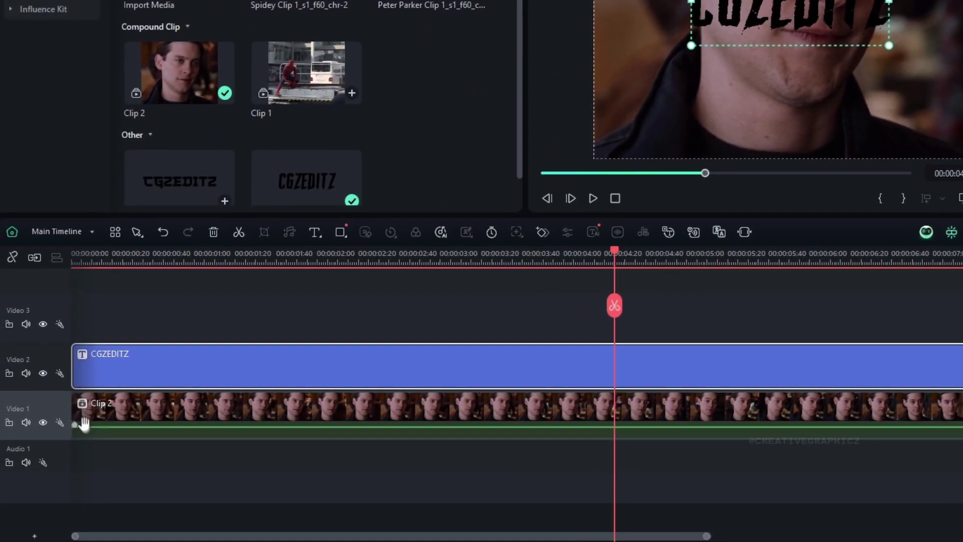
click(42, 423)
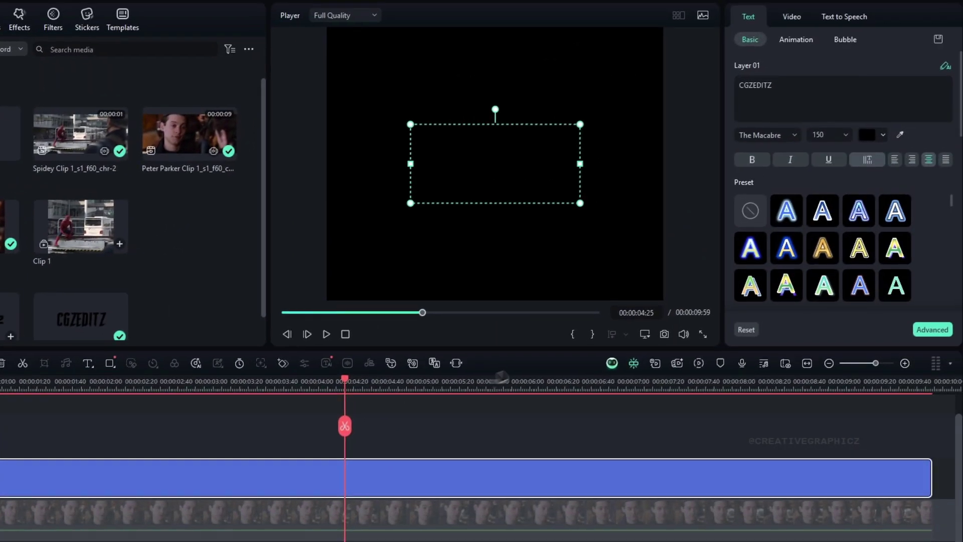
click(663, 334)
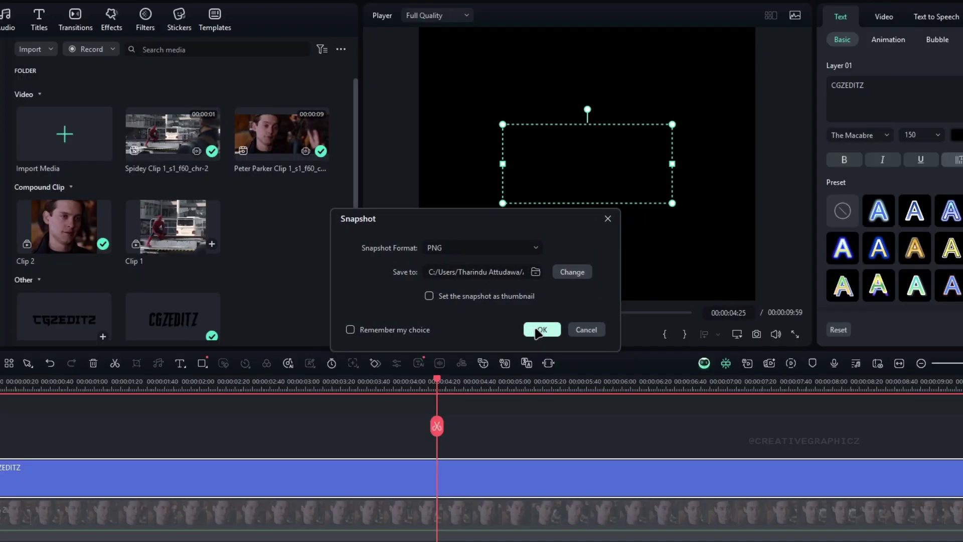
click(446, 329)
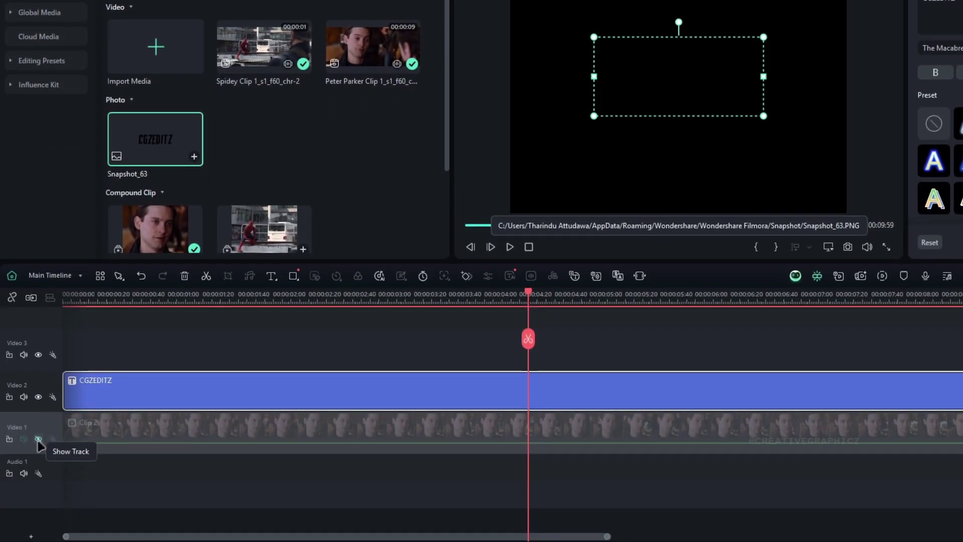
Step: Show the Video 1 track again, hide the Video 2 title track, and select Clip 2
click(38, 527)
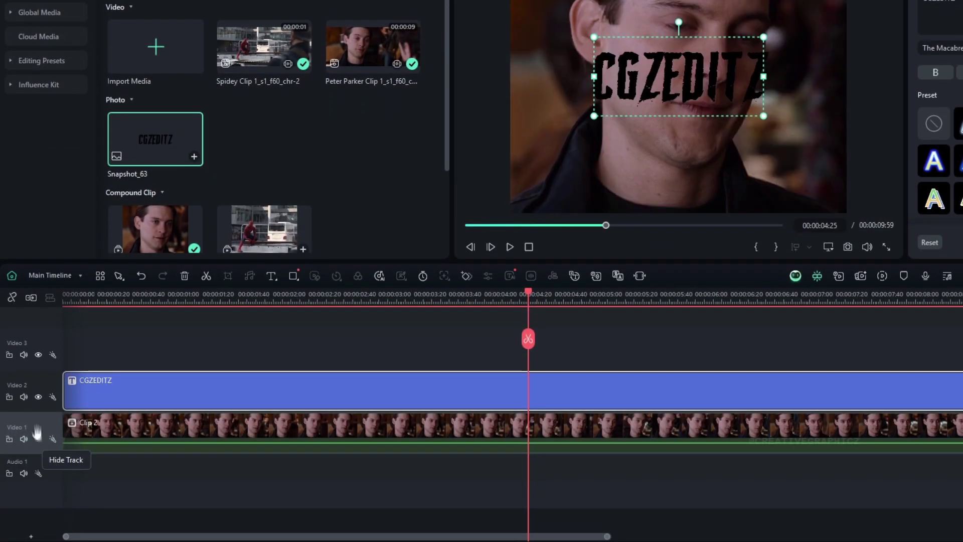
click(38, 399)
click(440, 434)
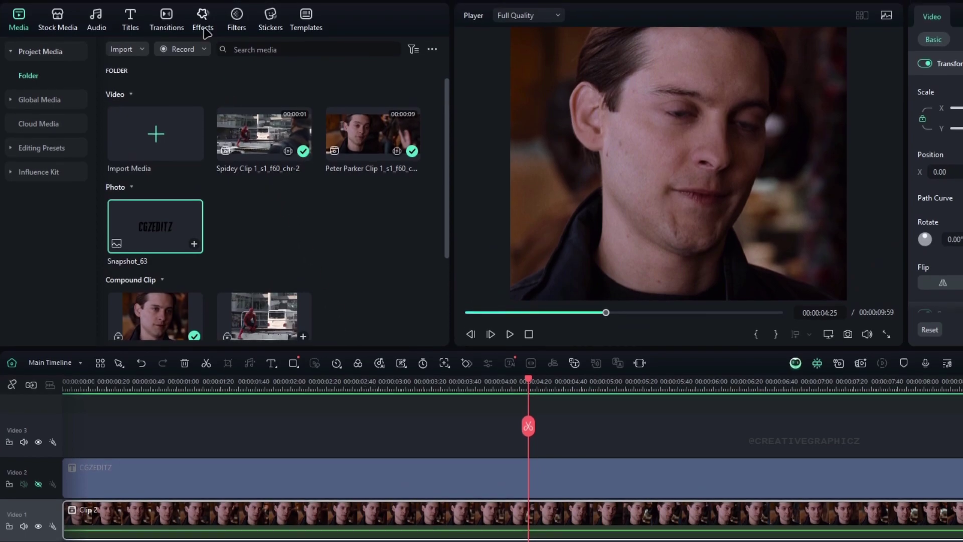
Step: Apply the Mocha Filmora effect to Clip 2 and launch the Mocha UI from its effect settings
click(204, 28)
drag(178, 112, 423, 512)
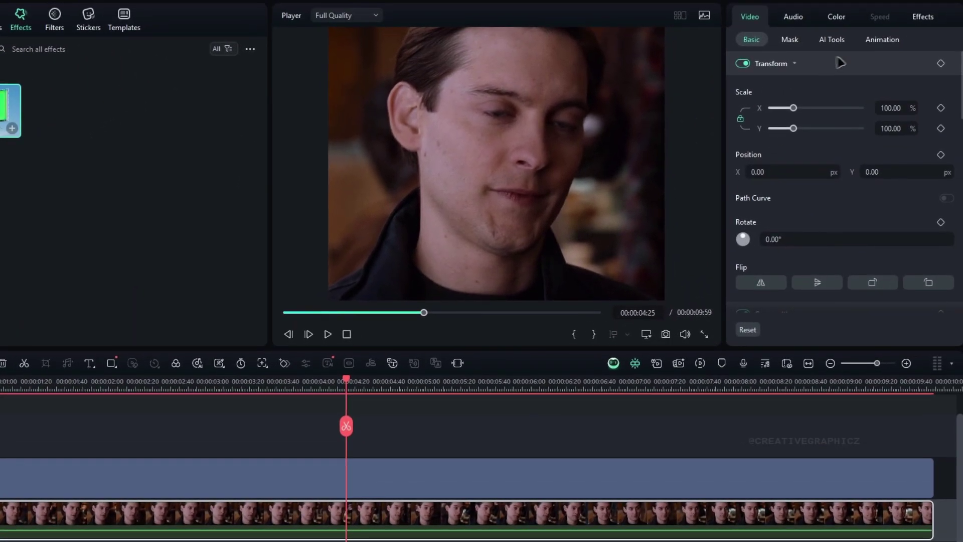
click(922, 18)
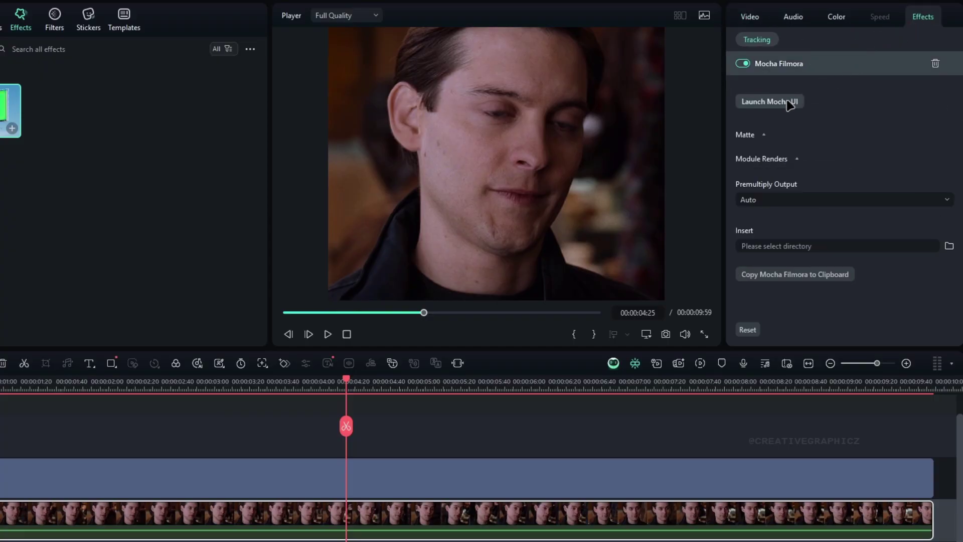
click(769, 101)
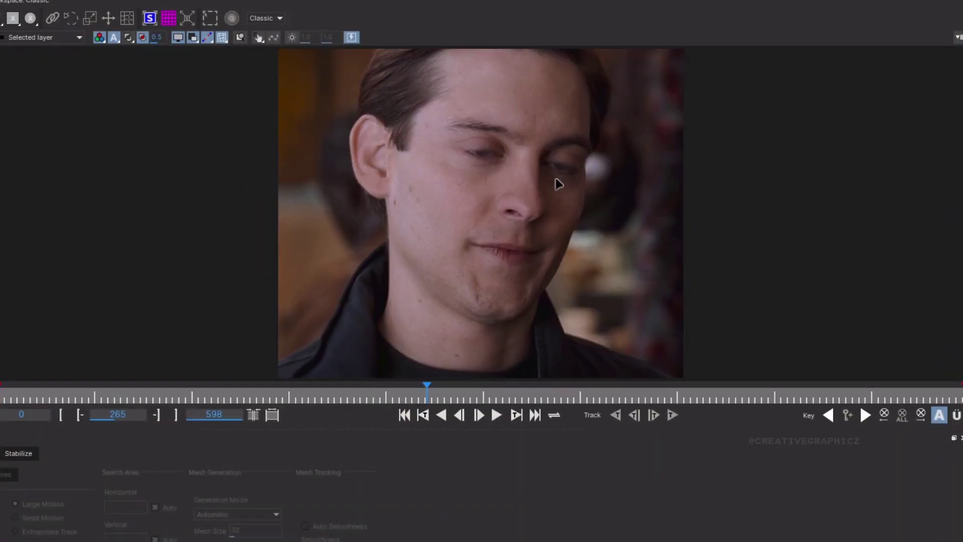
Step: Draw a closed X-Spline around the exposed skin of the neck at frame 265, from the jawline down to the shirt collar
scroll(444, 340, up, 3)
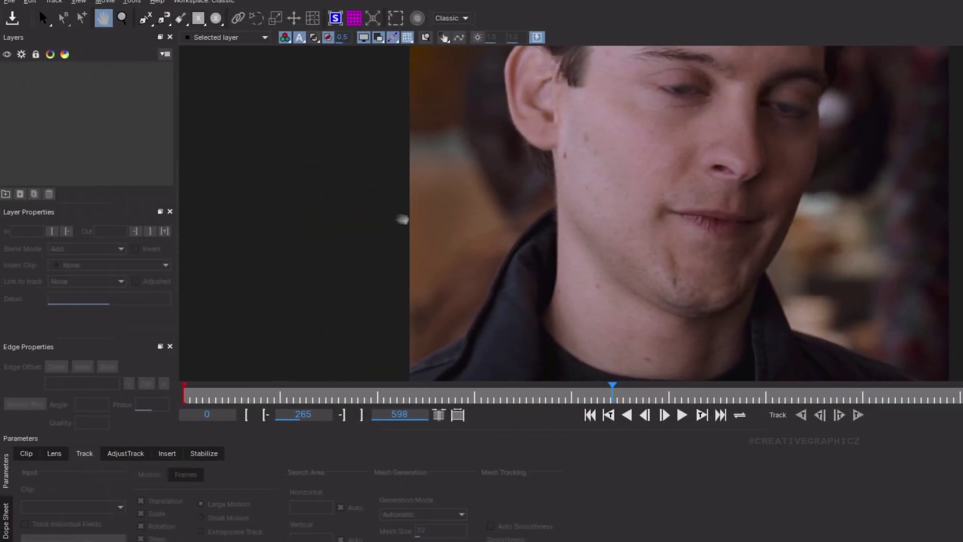
drag(563, 307, 568, 292)
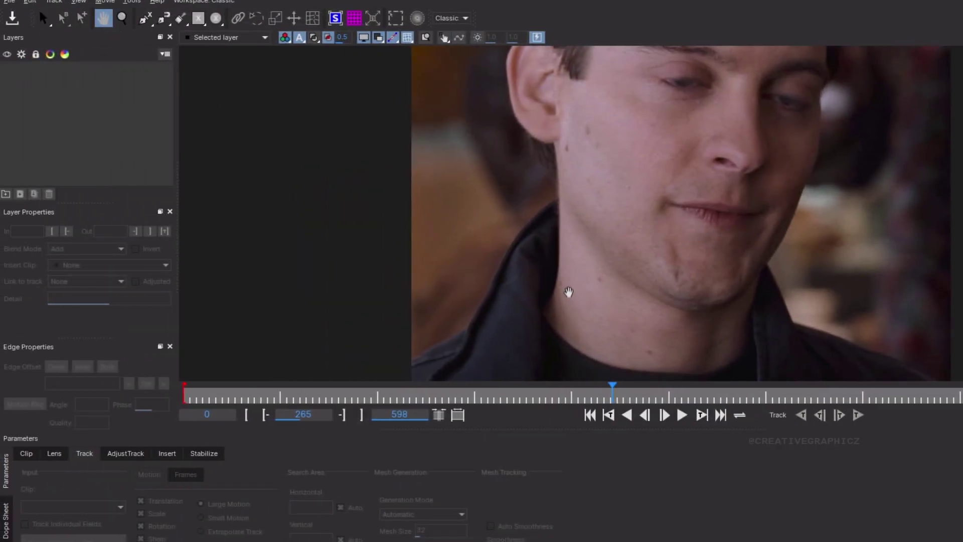
click(145, 18)
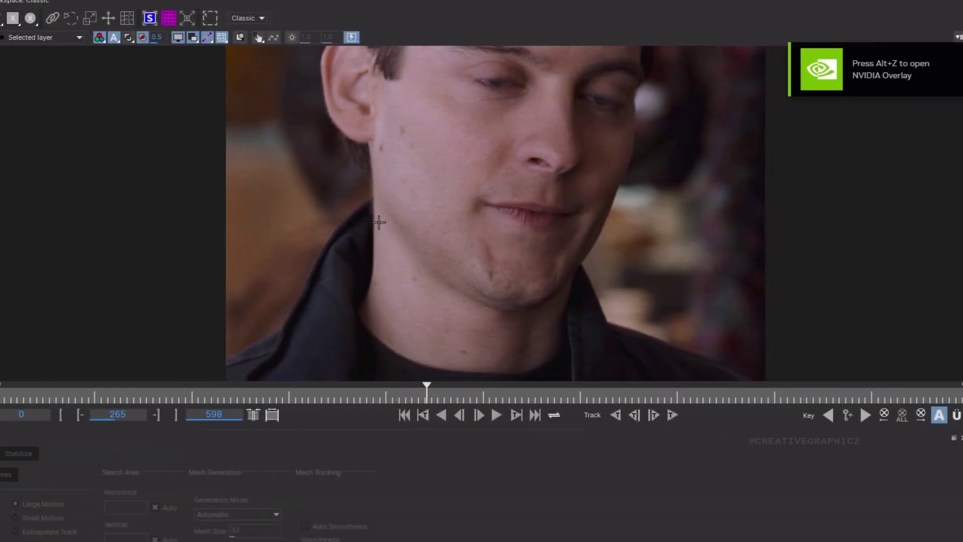
click(379, 222)
click(387, 232)
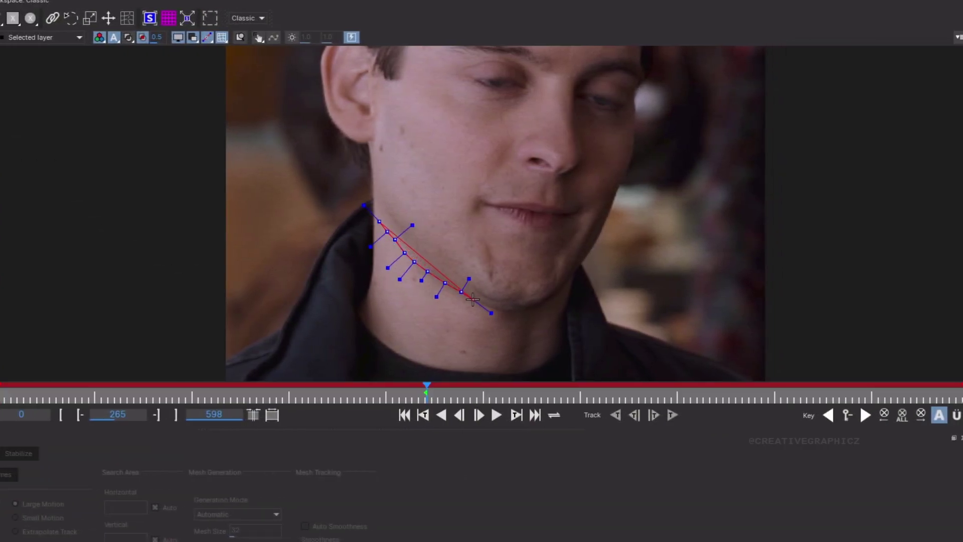
click(484, 337)
click(481, 353)
click(477, 363)
click(470, 367)
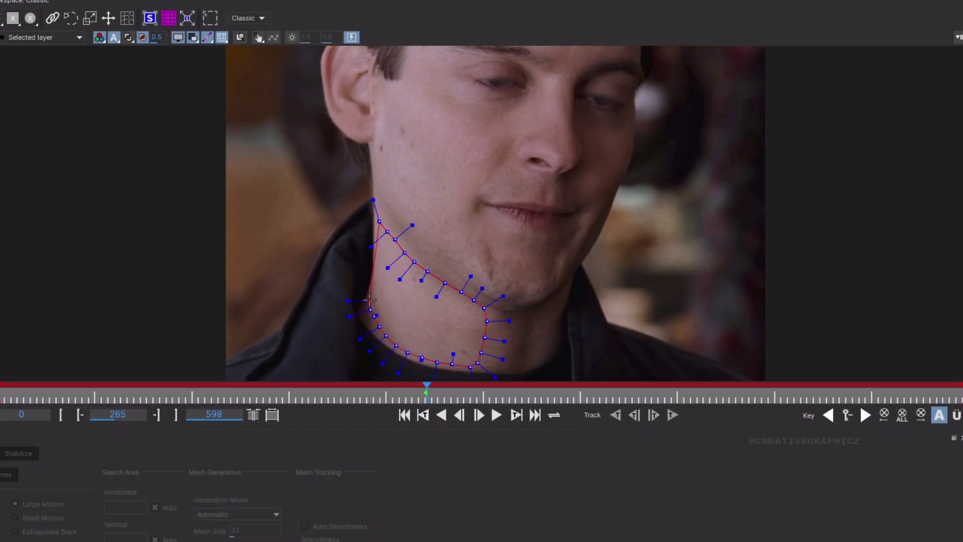
click(377, 219)
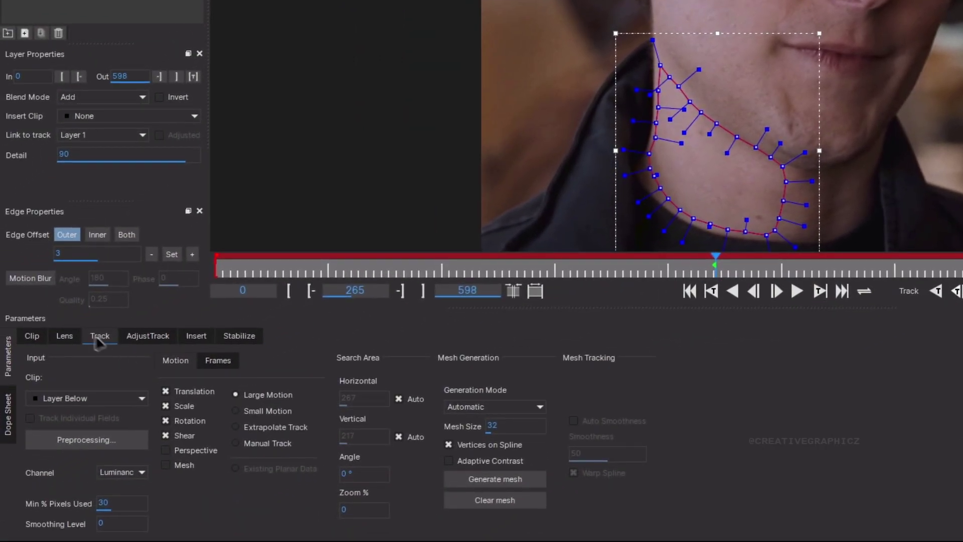
Step: Add Perspective and Mesh to the neck layer's tracked motion and generate a Uniform mesh with mesh size 20
click(166, 451)
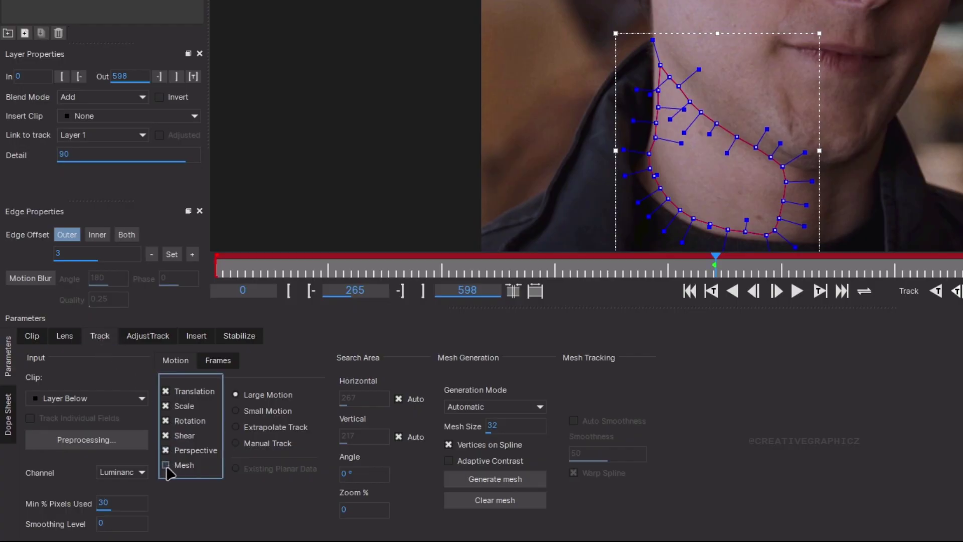
click(166, 465)
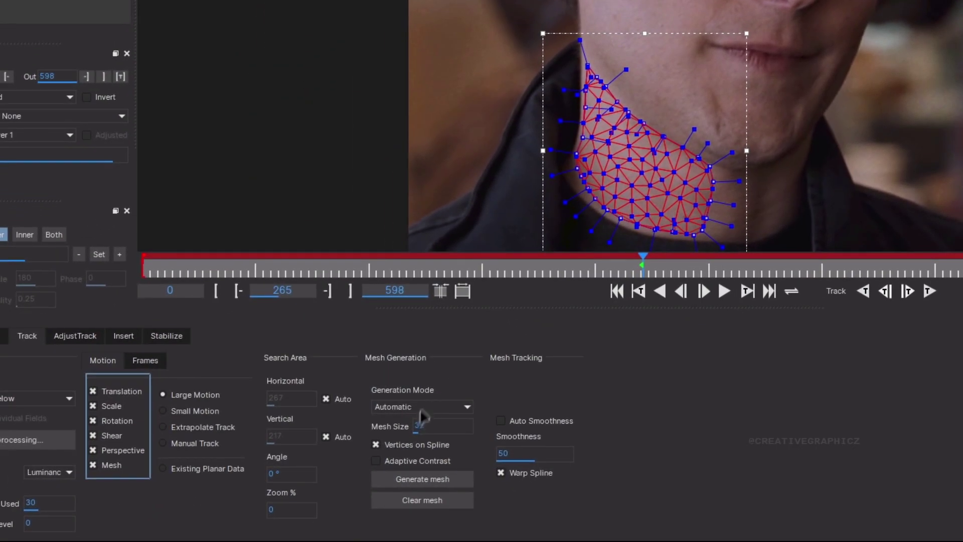
click(420, 409)
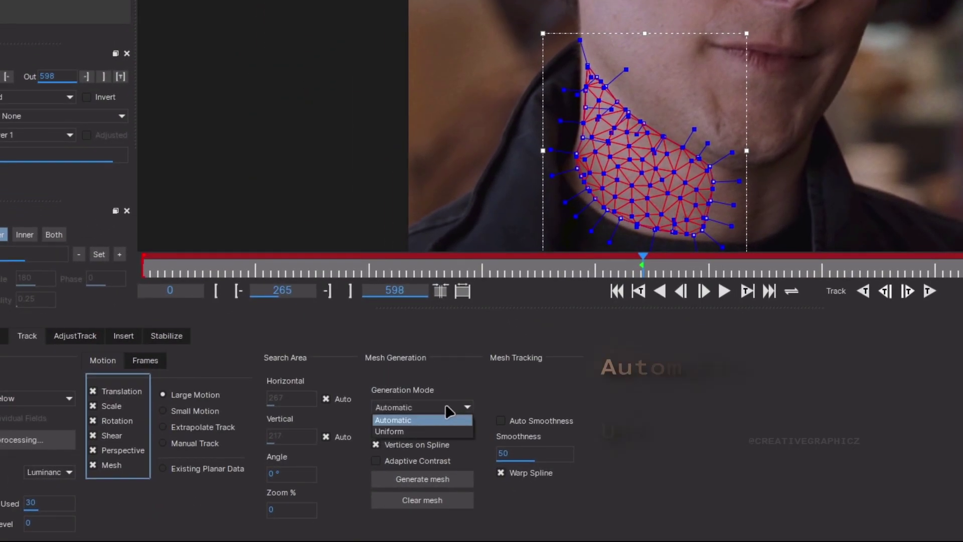
click(422, 431)
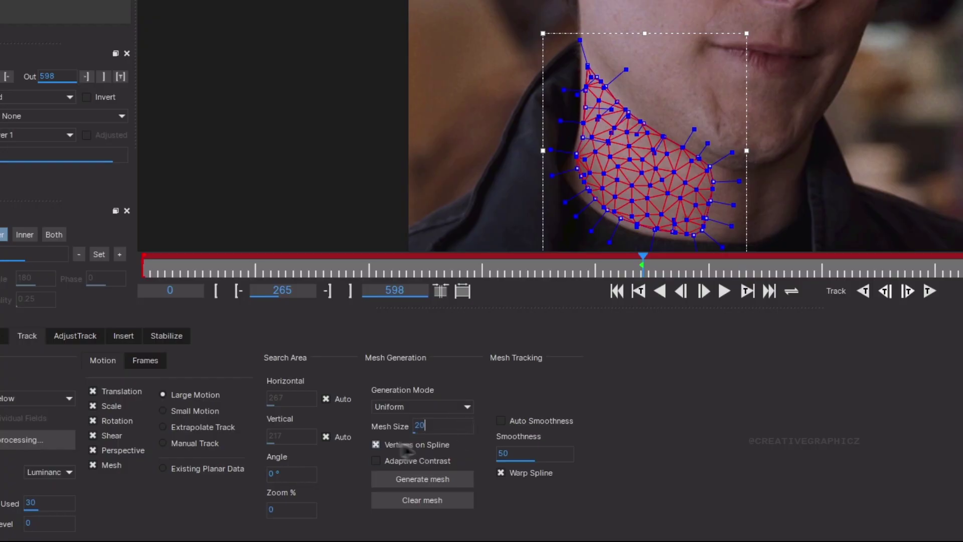
click(425, 479)
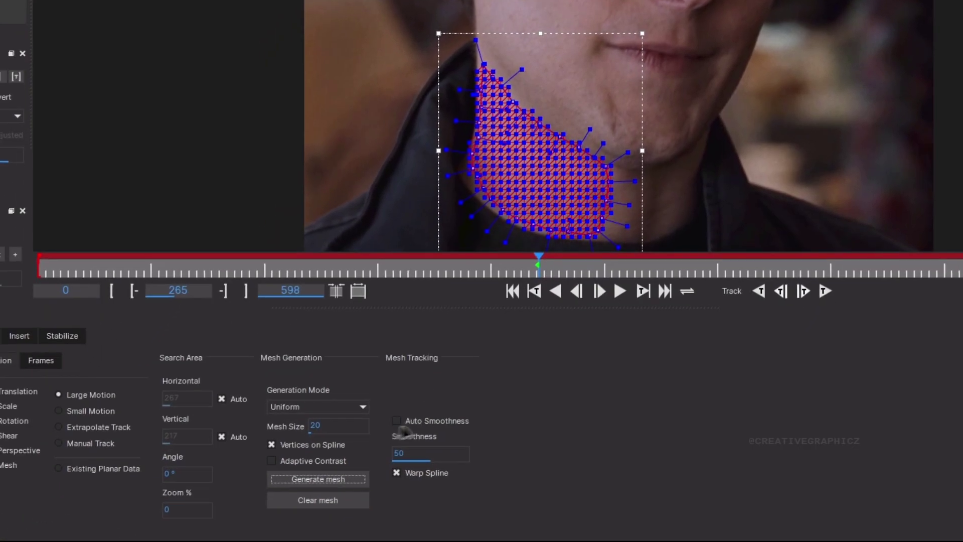
Step: Enable Auto Smoothness and track the neck layer forward and backward from frame 265 across the whole clip
click(398, 423)
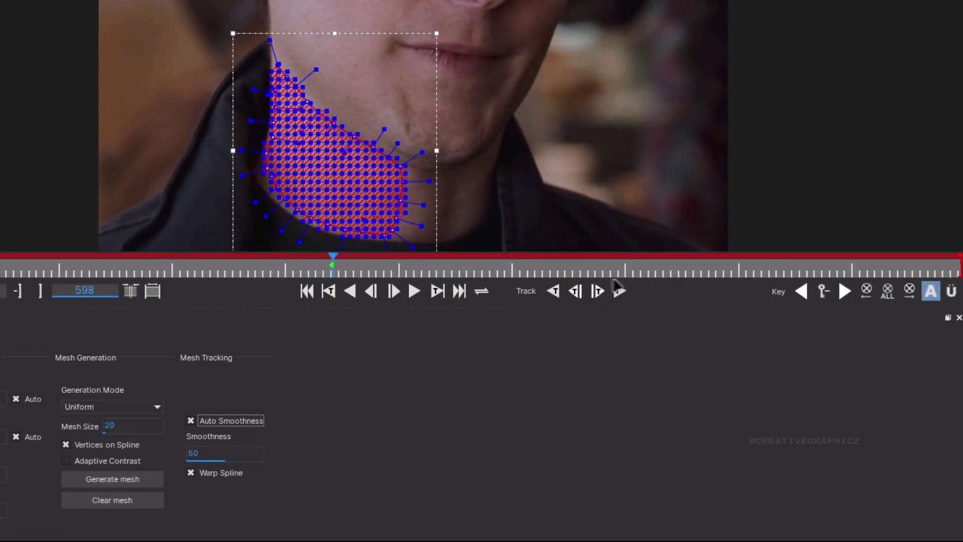
click(827, 293)
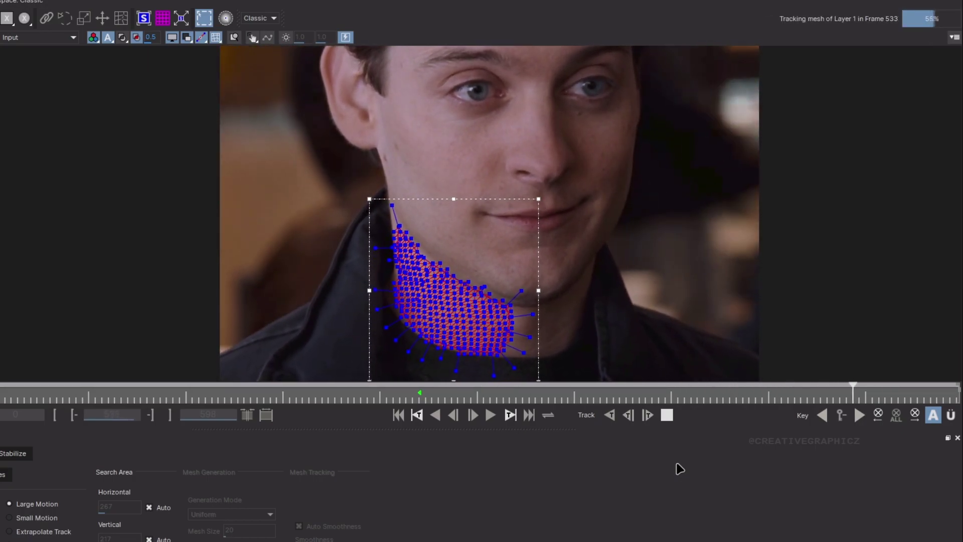
click(421, 399)
click(609, 415)
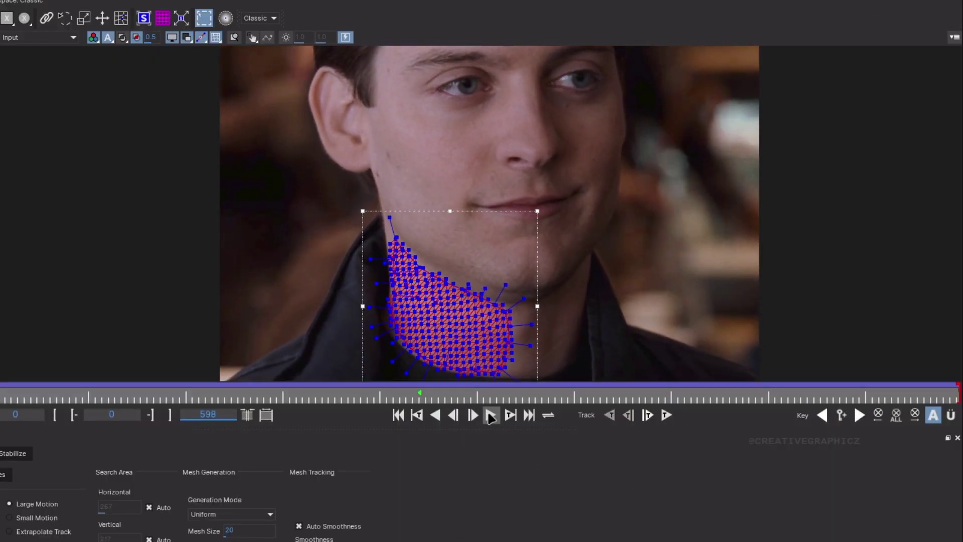
Step: Play back the tracked neck mesh from the start, stop playback, and move the playhead to frame 248
click(490, 415)
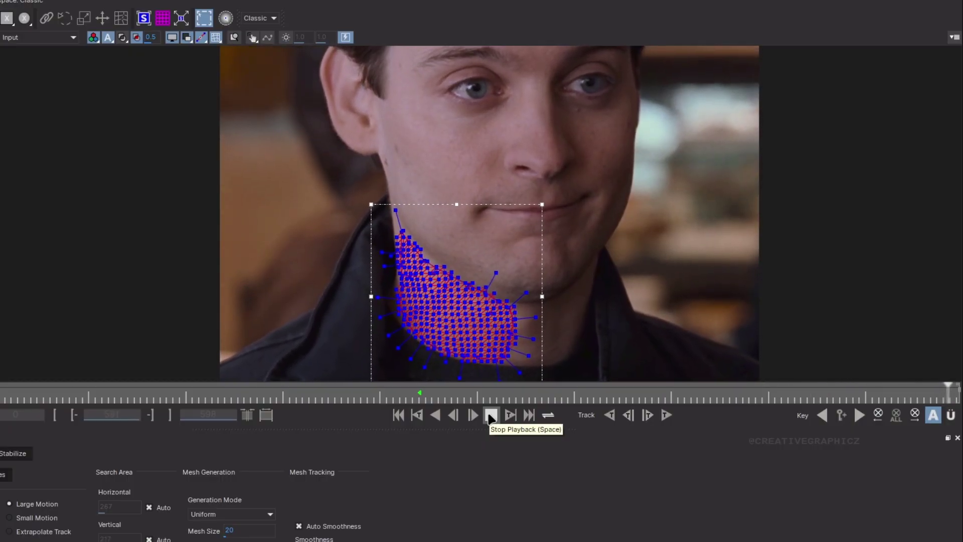
click(491, 416)
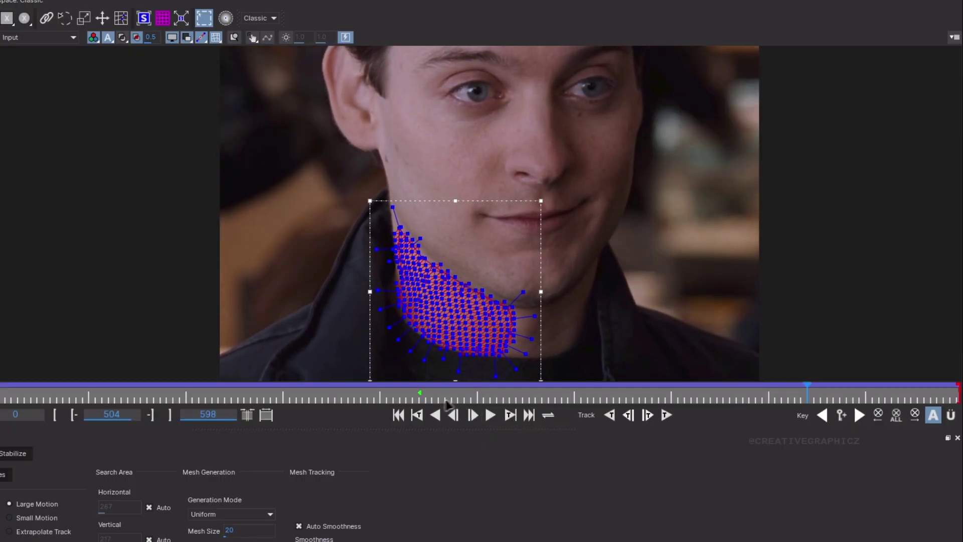
click(428, 393)
drag(425, 392, 395, 390)
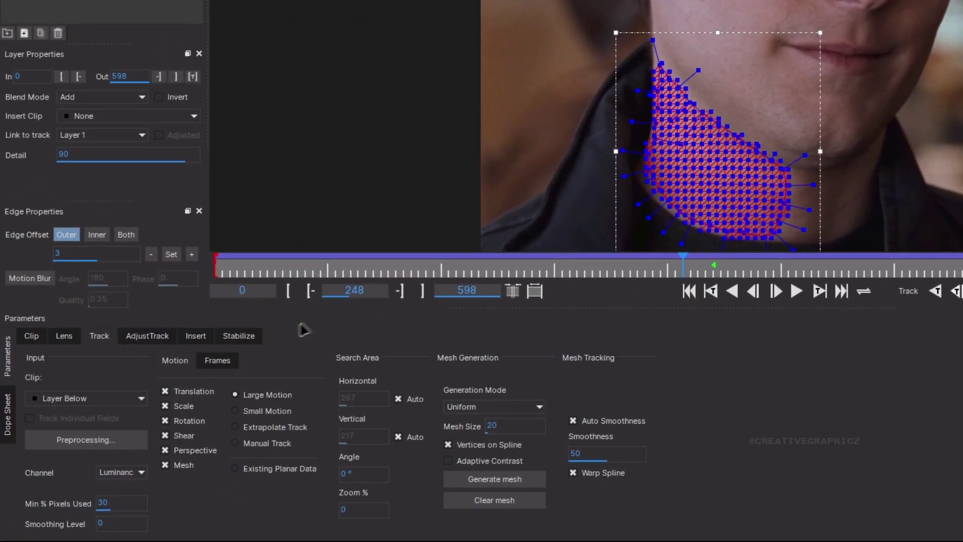
Step: Import Snapshot_63.PNG, the CGZEDITZ title, as the insert clip of the neck layer
click(205, 337)
click(78, 434)
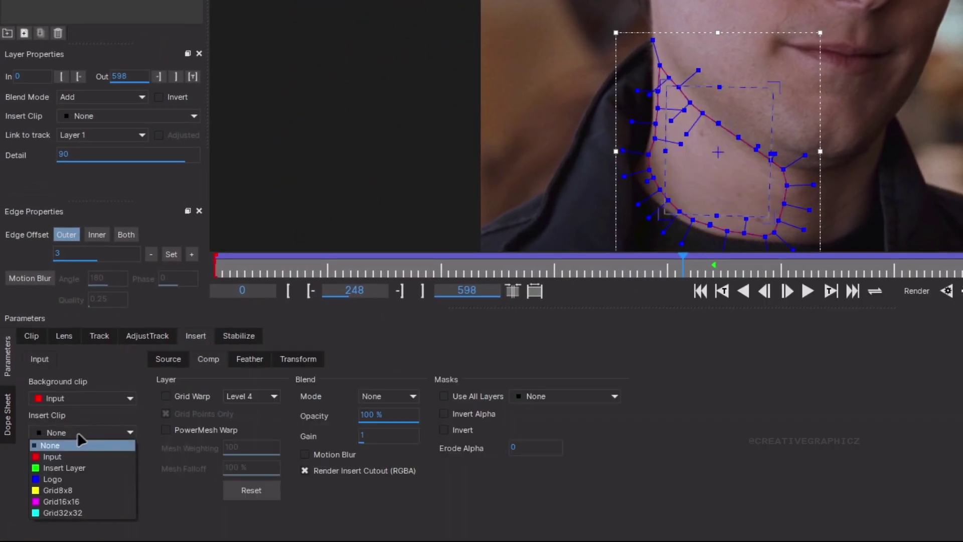
click(54, 454)
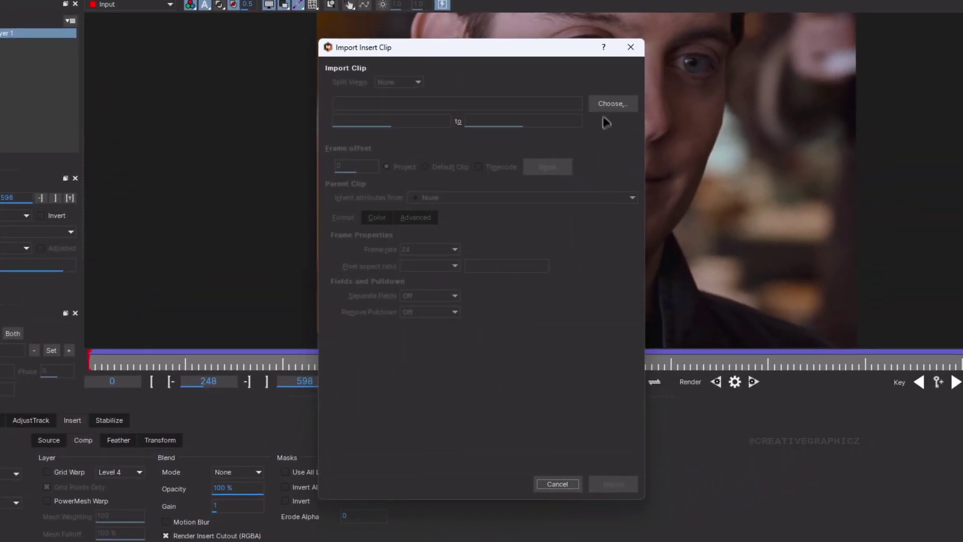
click(606, 105)
scroll(602, 215, down, 10)
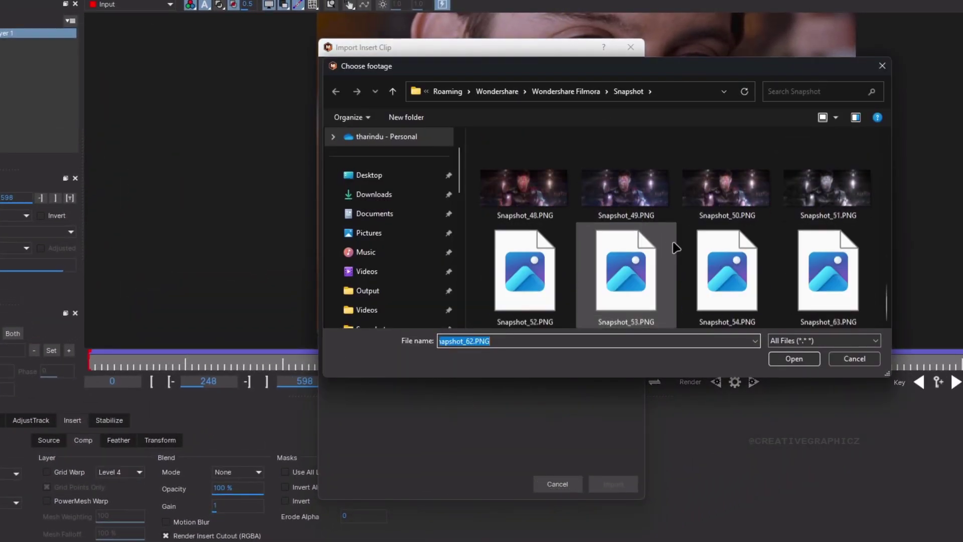
click(844, 284)
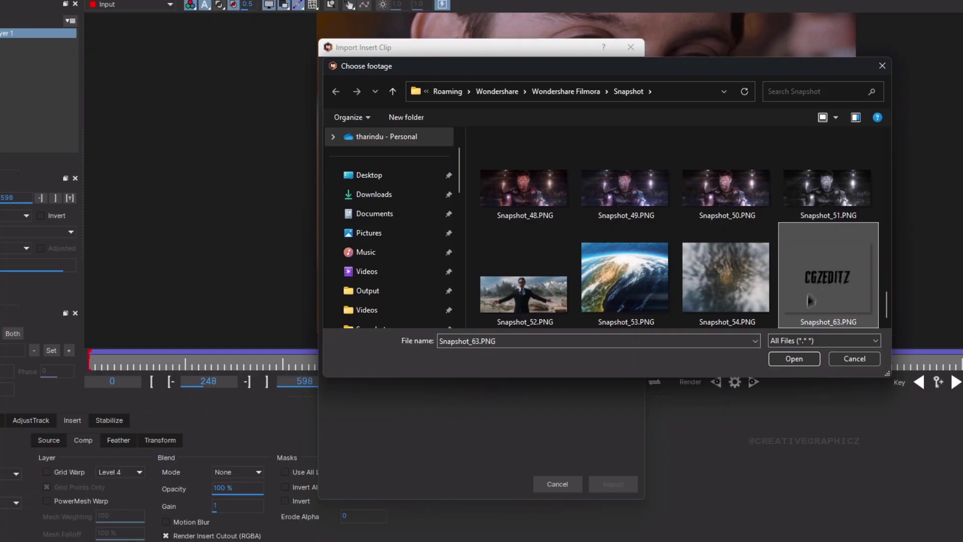
click(793, 359)
click(613, 484)
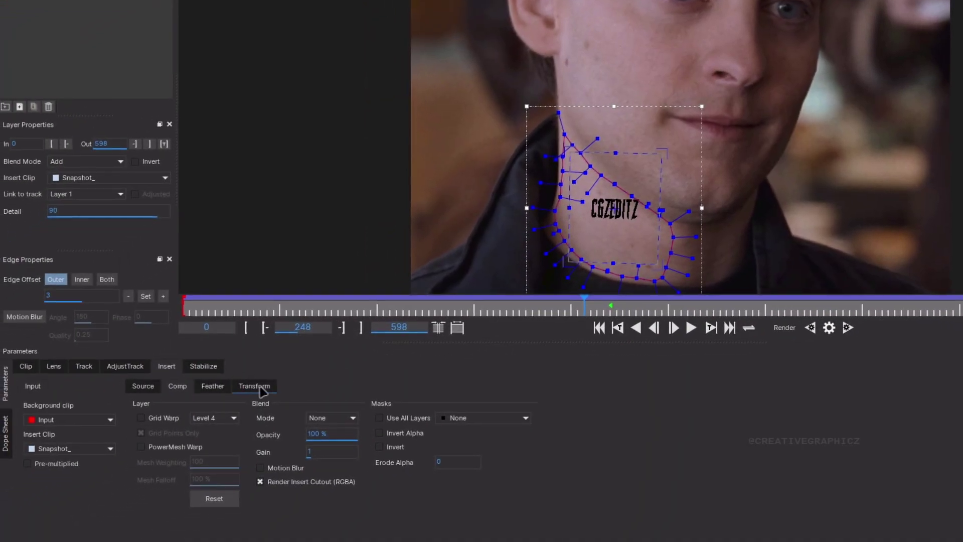
Step: Fit the CGZEDITZ insert to the neck with scale 1.1 and rotation 26°, shifted slightly down, its upper edge curved downward
click(160, 440)
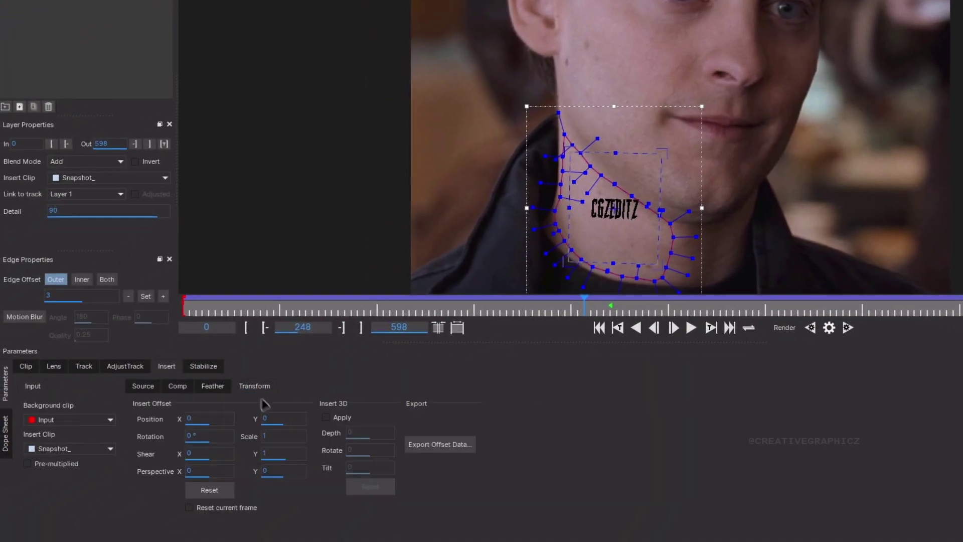
drag(294, 435, 294, 433)
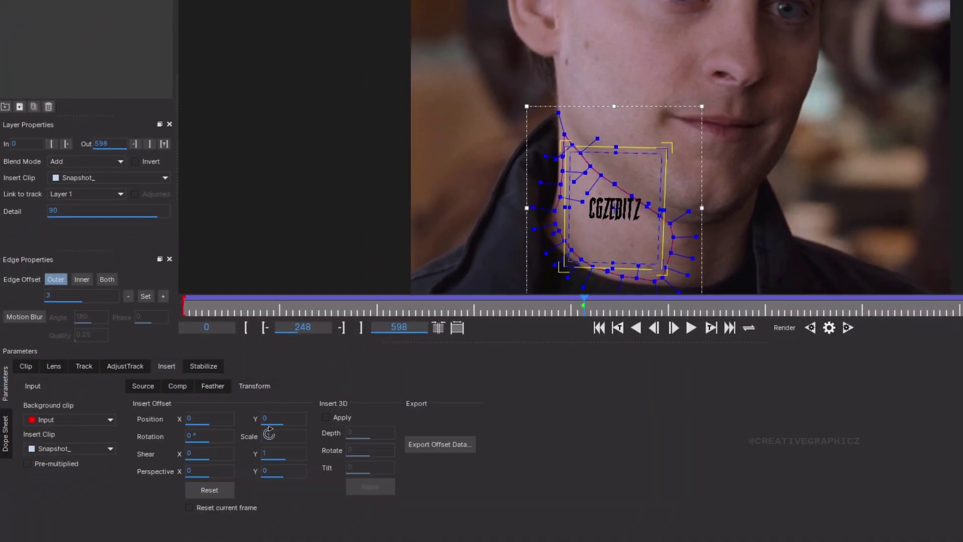
scroll(206, 441, up, 8)
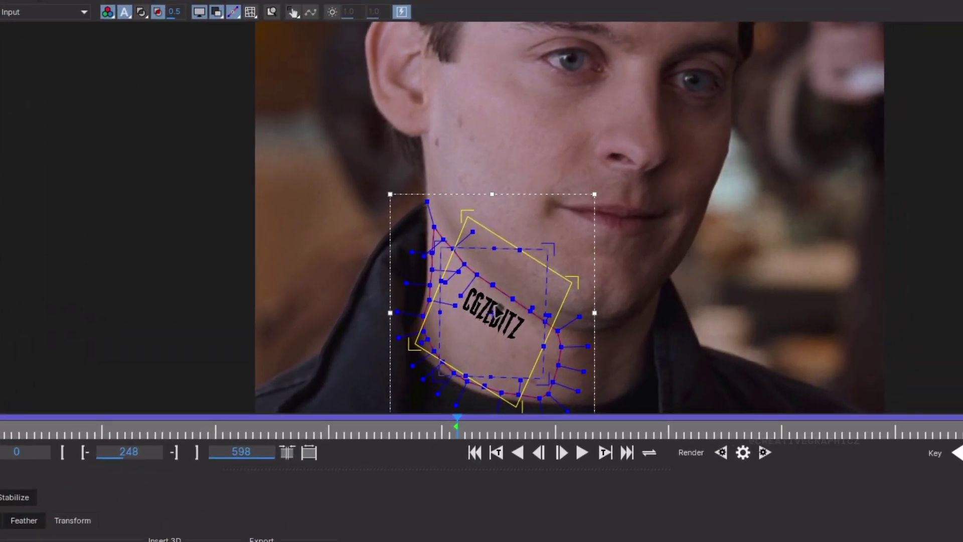
mouse_move(493, 311)
mouse_down()
mouse_move(484, 321)
mouse_move(492, 322)
mouse_up()
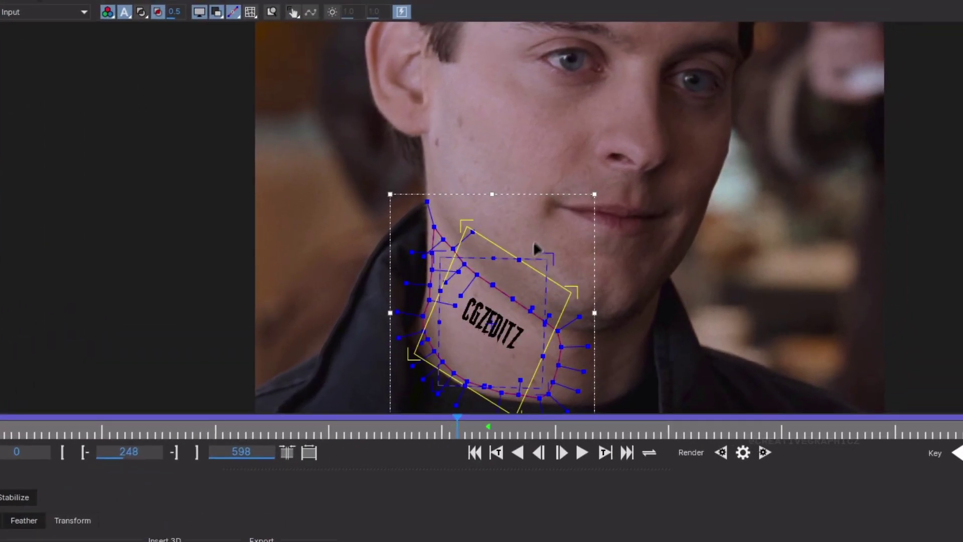
drag(511, 257, 505, 283)
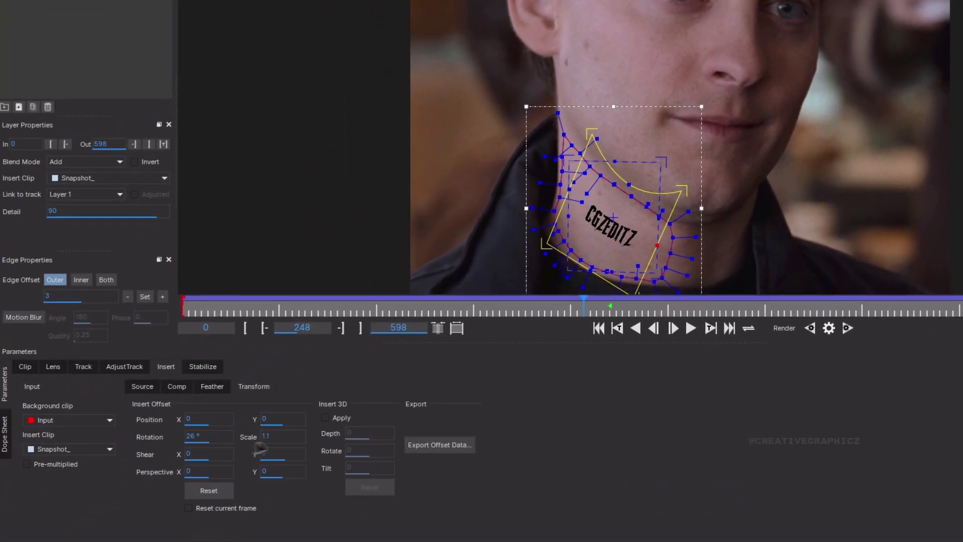
Step: Enlarge the insert to scale 1.5, set its rotation to 33°, and shift it slightly up and left on the neck
drag(265, 437, 285, 434)
drag(612, 217, 603, 204)
drag(294, 438, 294, 438)
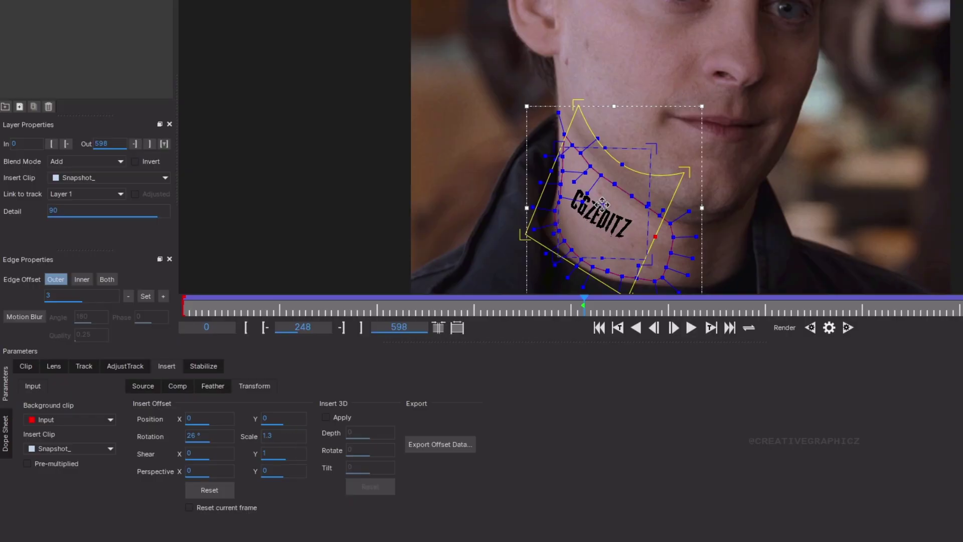
drag(604, 204, 604, 198)
drag(211, 439, 214, 440)
drag(279, 438, 282, 439)
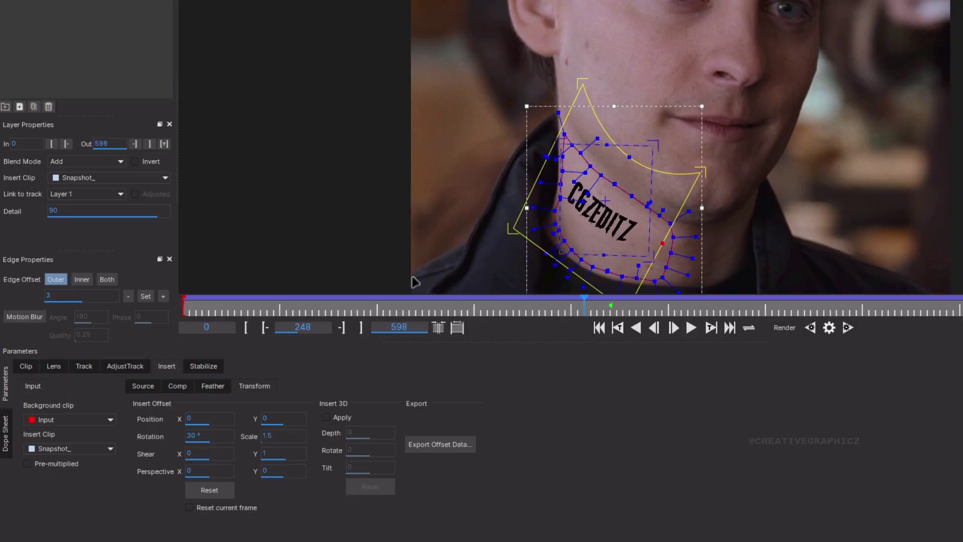
click(413, 279)
click(571, 248)
drag(214, 435, 216, 435)
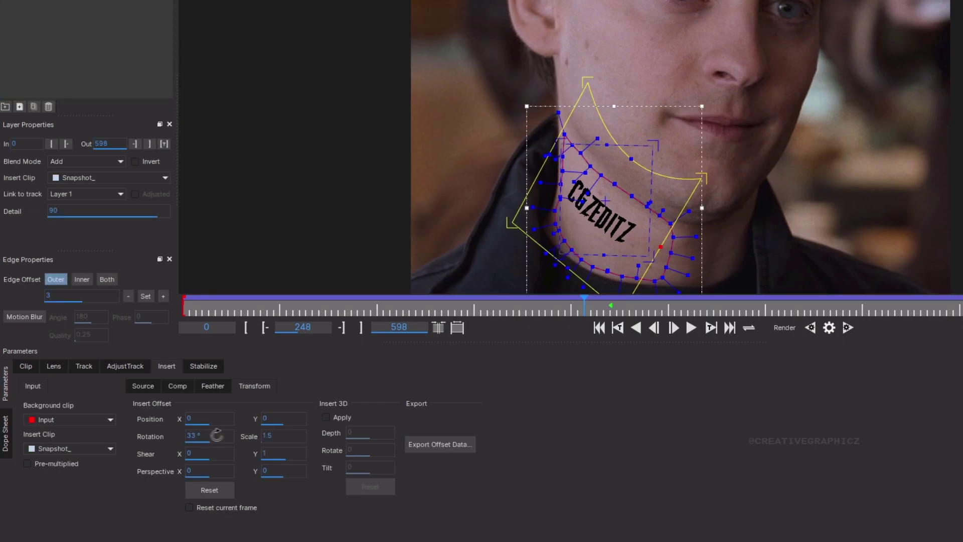
Step: Set the insert's blend mode to Multiply with 55% opacity and enable Motion Blur
click(178, 386)
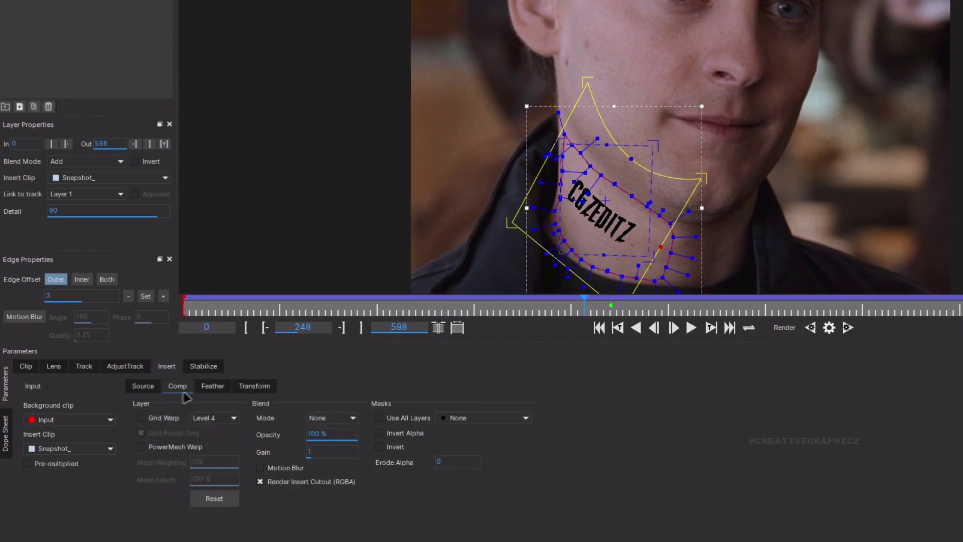
click(353, 418)
click(327, 447)
click(325, 434)
text(5)
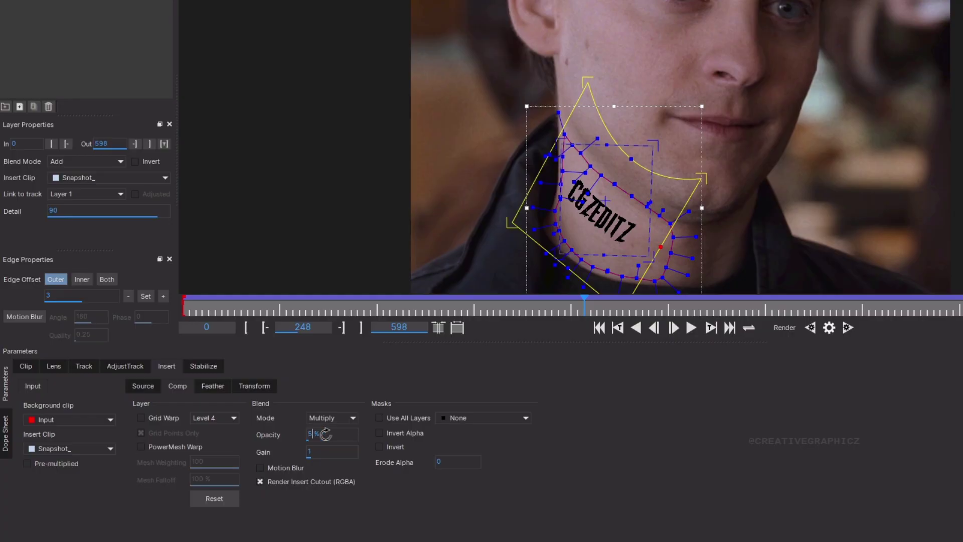
text(5)
key(Return)
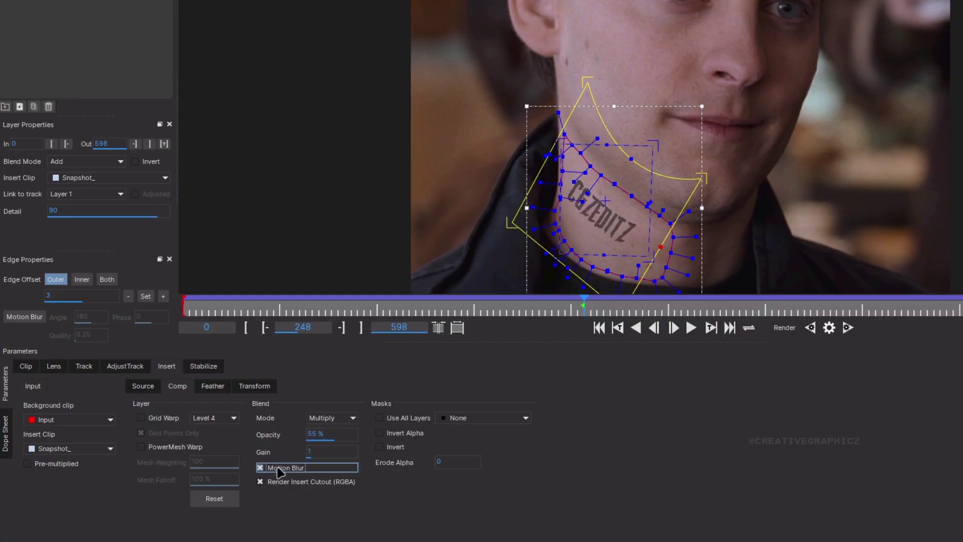
Step: Bend the insert's upper edge slightly further down so the lettering follows the curve of the neck
click(254, 386)
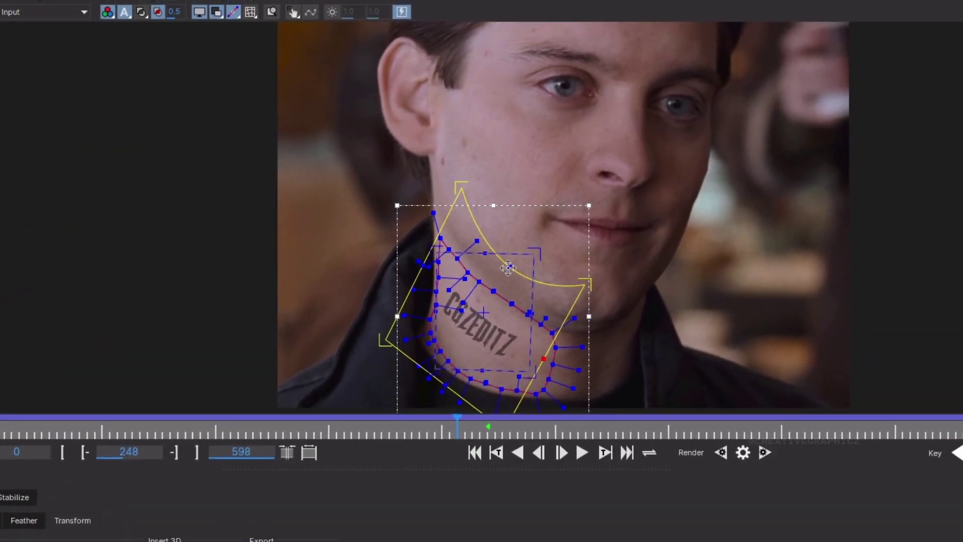
drag(508, 268, 503, 274)
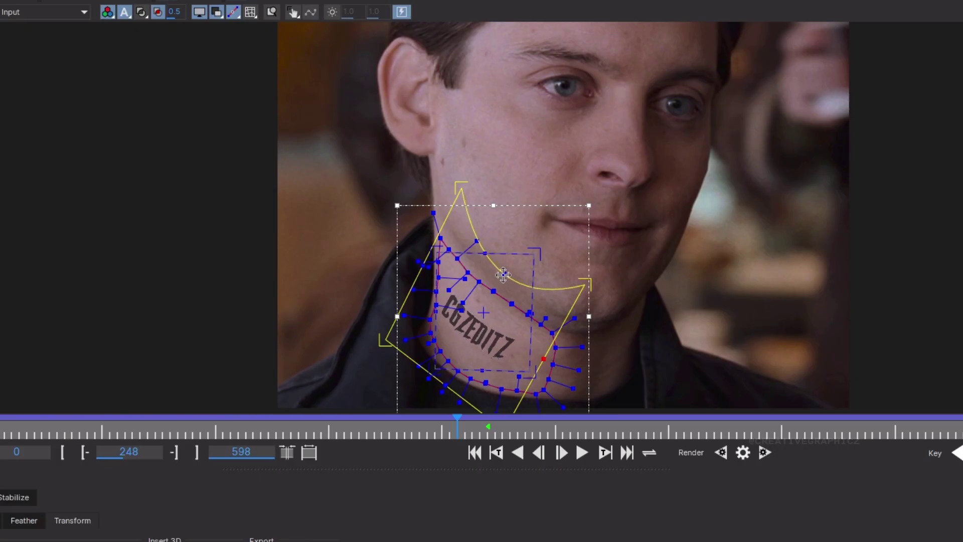
Step: Nudge the insert slightly up on the neck and play the tracked clip to check the lettering
drag(483, 313, 485, 309)
click(66, 262)
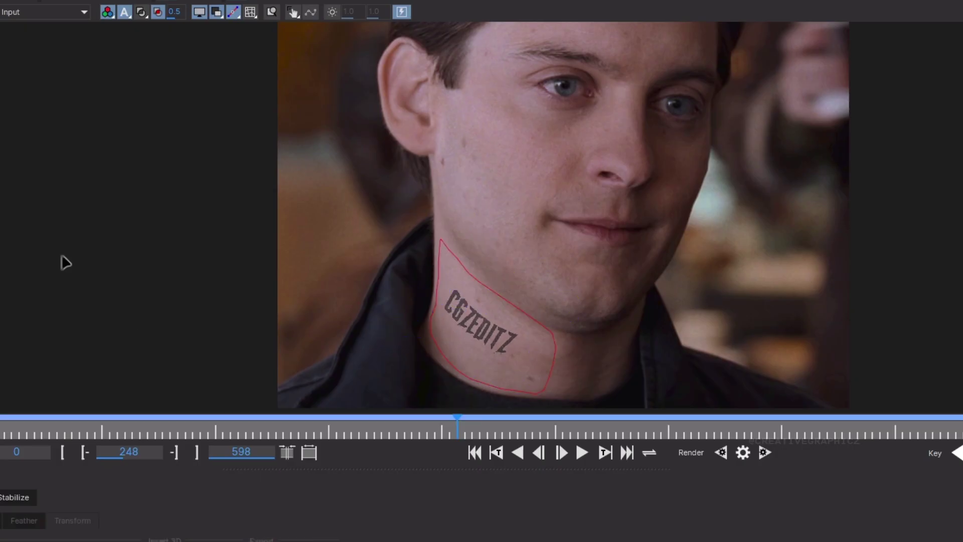
click(582, 454)
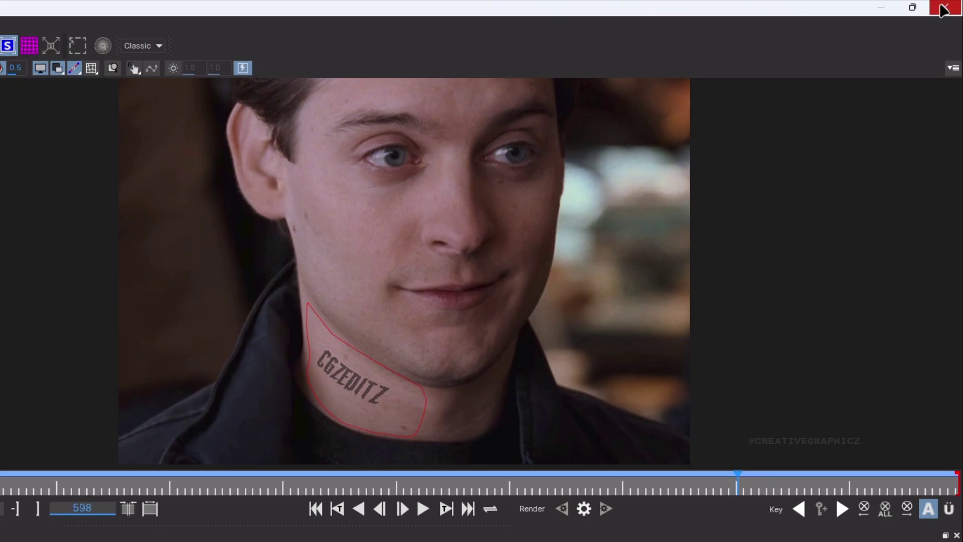
Step: Return to Filmora, render the Insert: Composite module on the clip, and play the result from the start
click(944, 9)
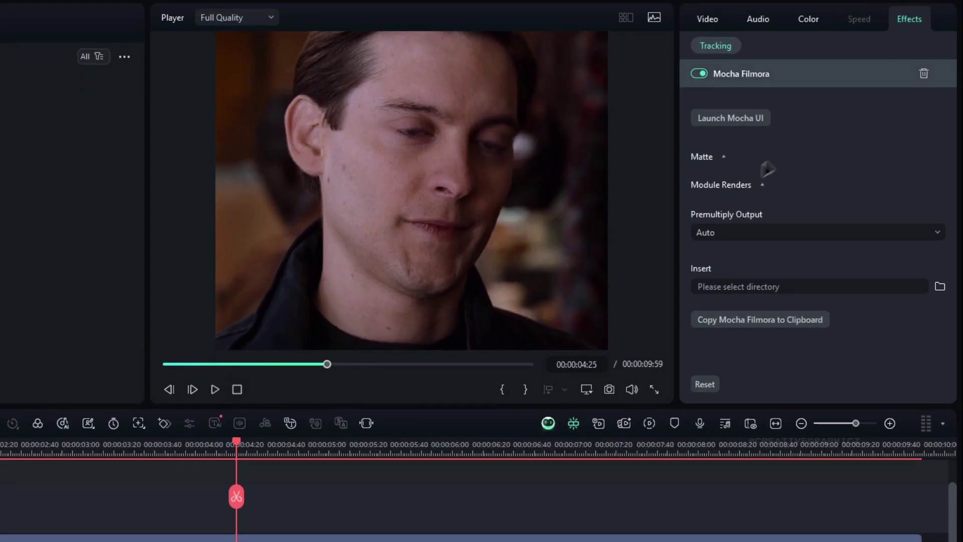
click(724, 189)
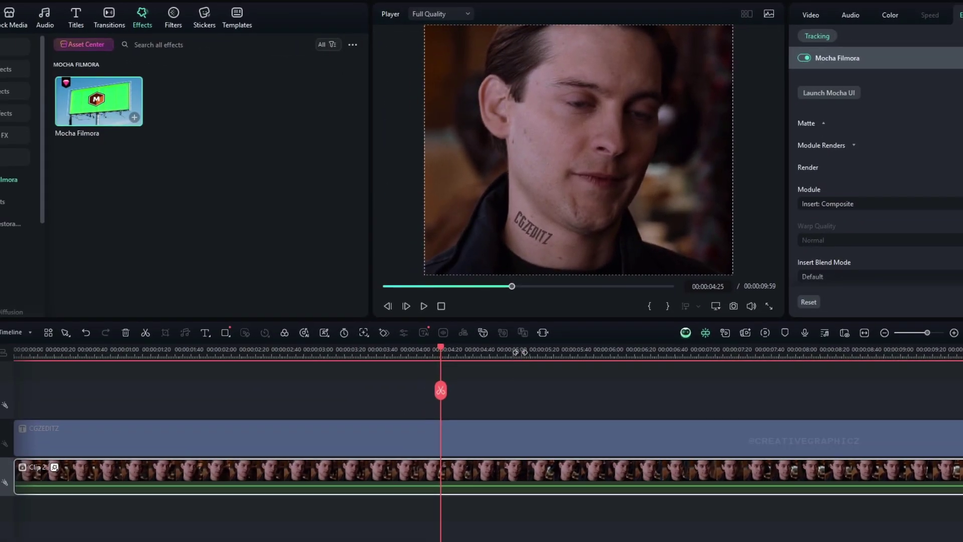
drag(519, 352, 1, 363)
click(332, 390)
click(431, 477)
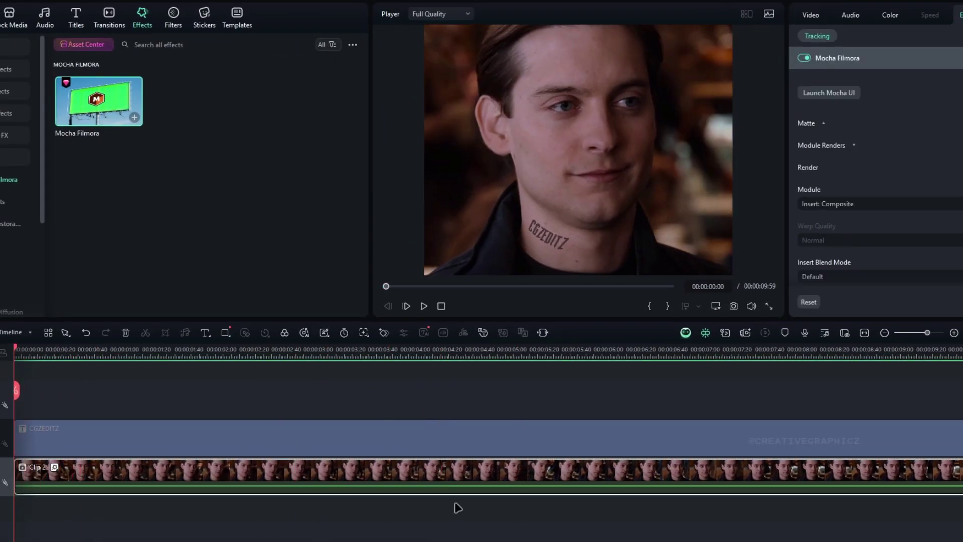
key(space)
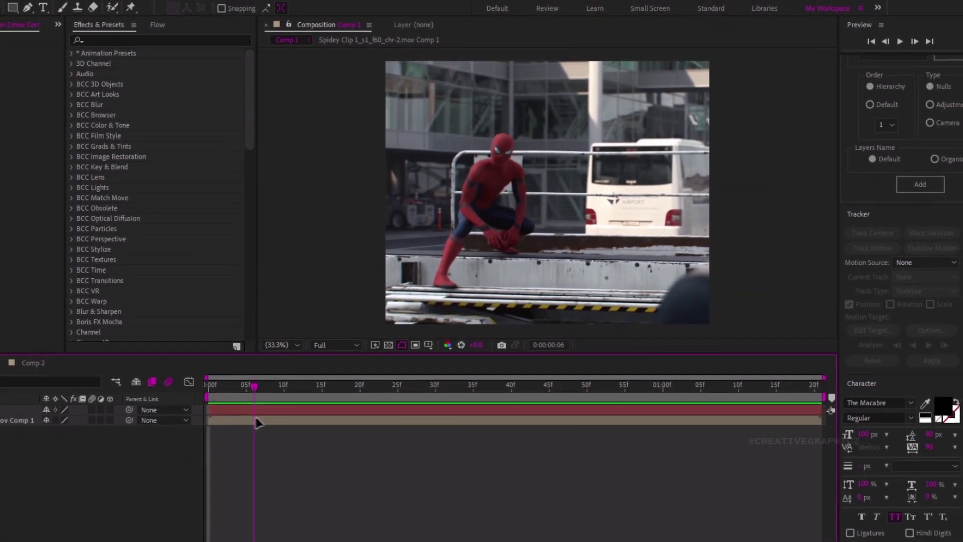
Step: In After Effects, apply Mocha AE to the Spidey clip layer of Comp 1 at frame 22 and launch Mocha
drag(256, 418, 434, 437)
drag(442, 404, 416, 400)
click(504, 382)
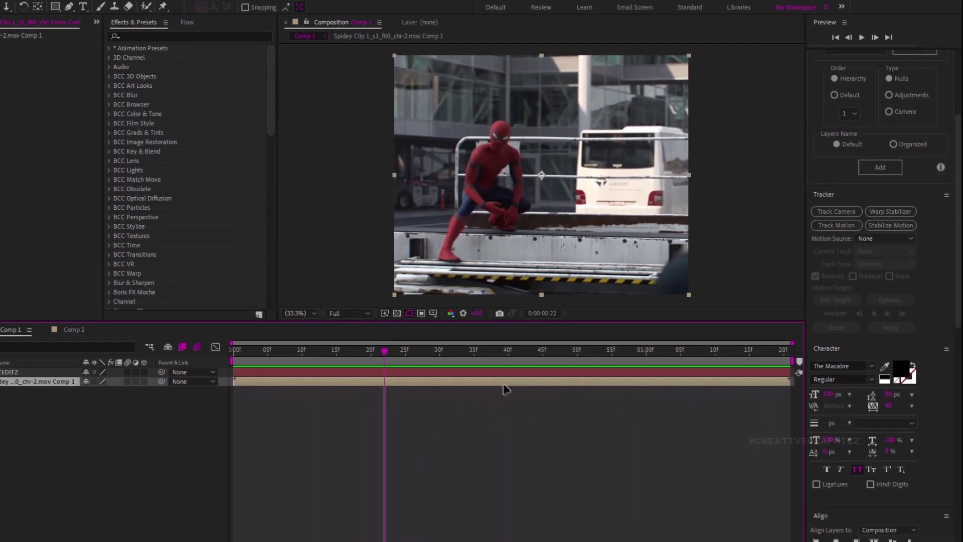
key(ctrl+space)
text(mocha)
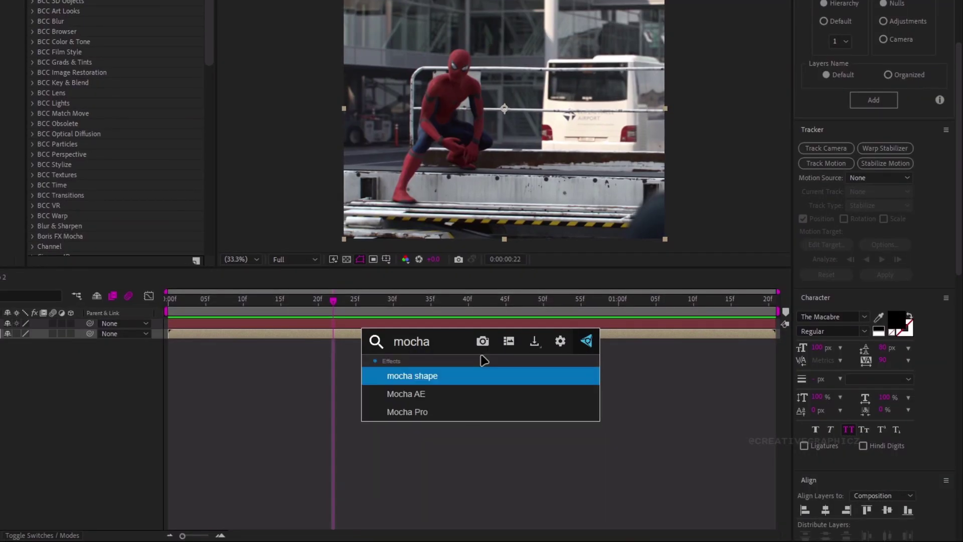
key(Down)
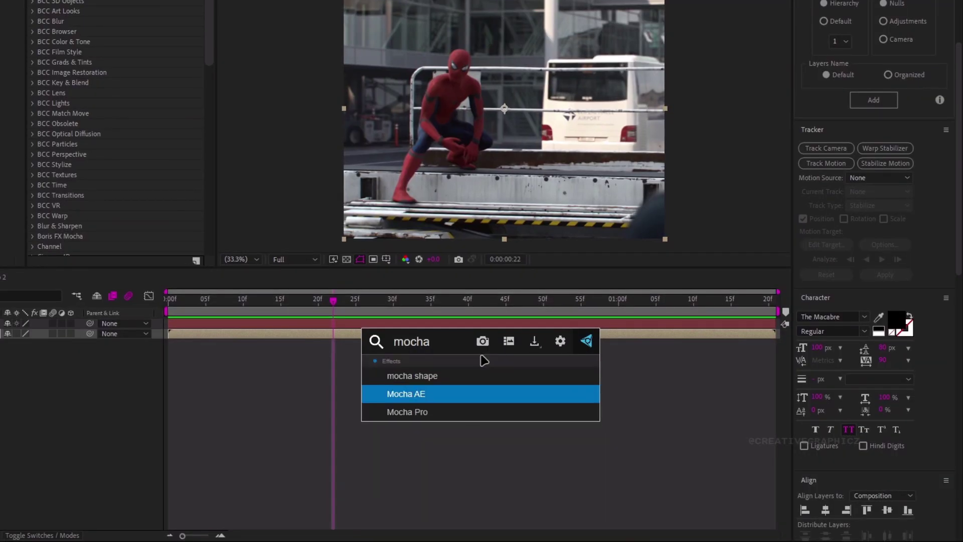
key(Return)
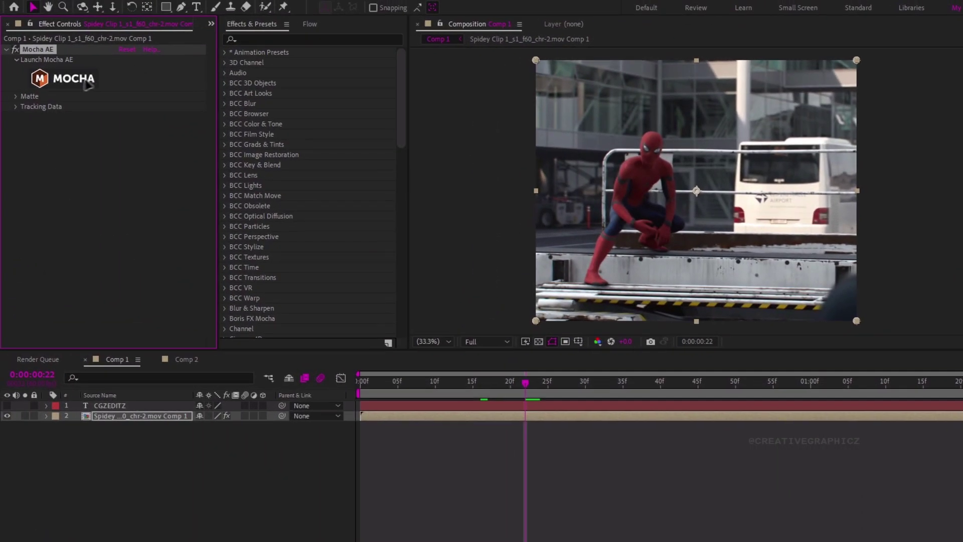
click(81, 84)
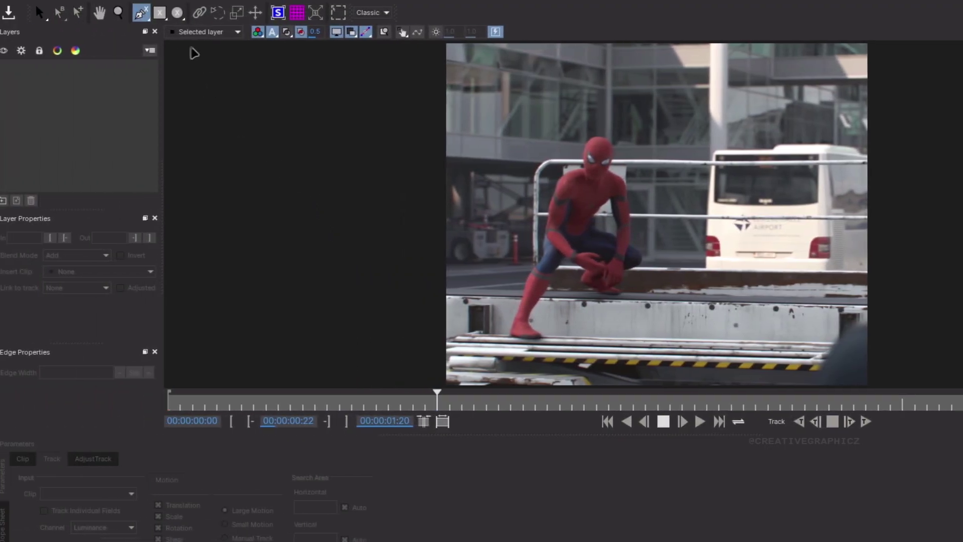
Step: Draw a four-point spline around the white platform panel beside Spider-Man's foot
scroll(441, 327, up, 3)
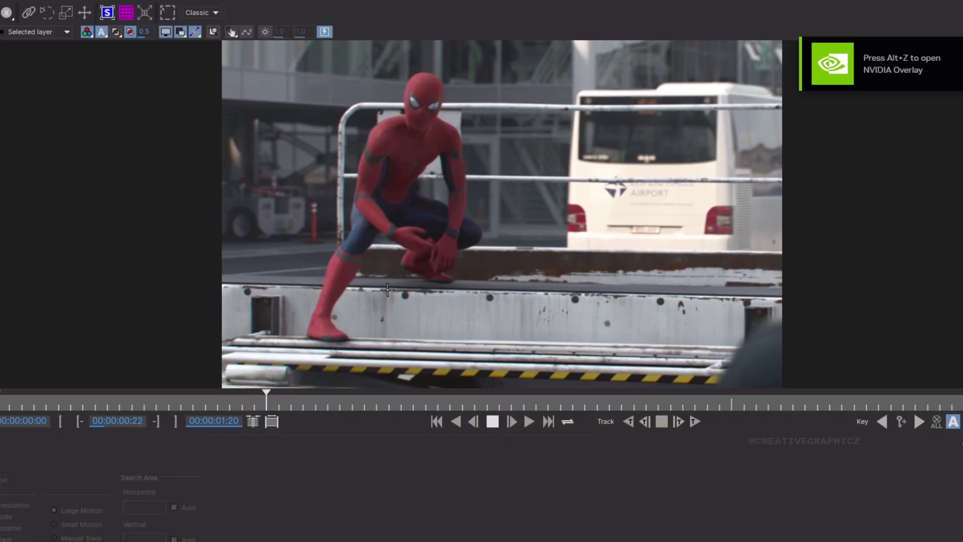
drag(386, 290, 385, 336)
click(385, 342)
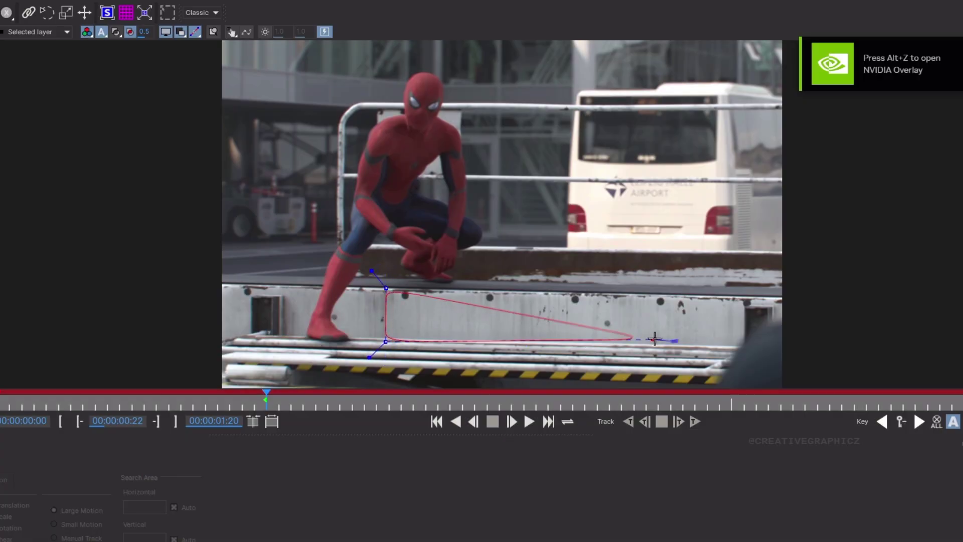
click(674, 348)
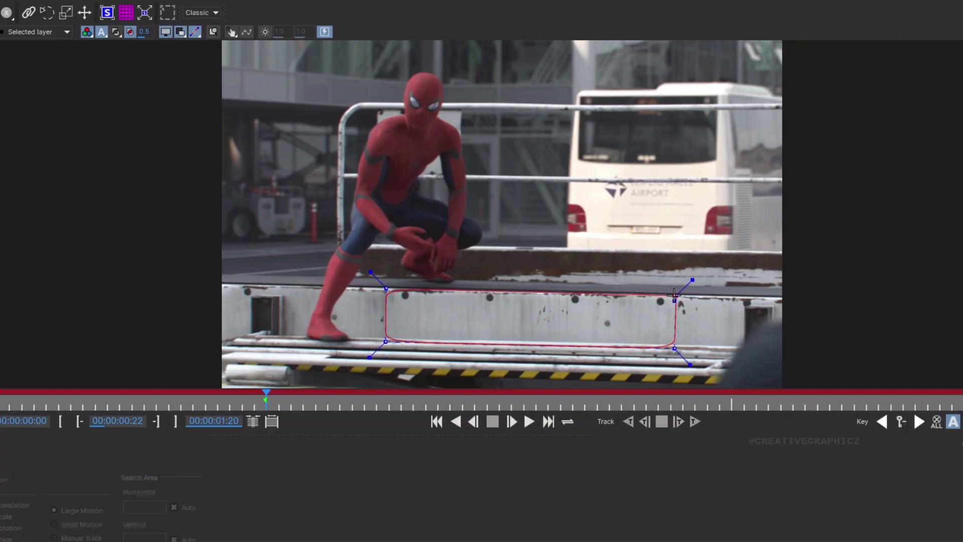
key(t)
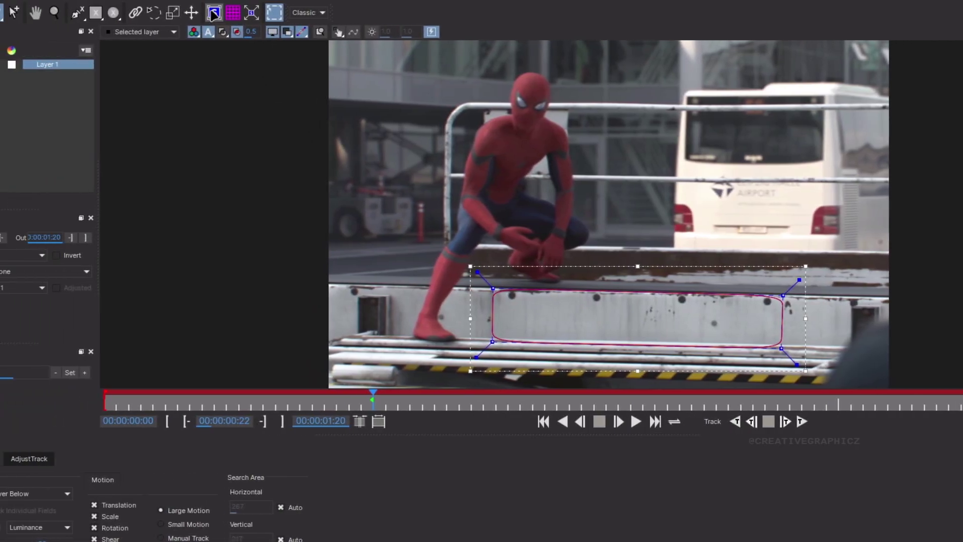
Step: Show the planar surface and align its four corners with the corners of the panel spline
click(107, 13)
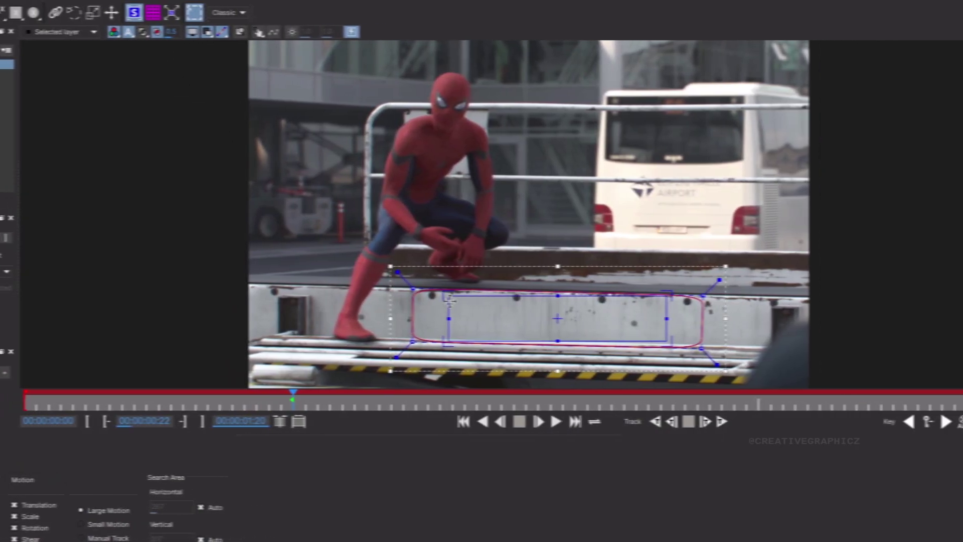
drag(417, 295, 384, 290)
drag(418, 345, 383, 343)
drag(637, 344, 675, 350)
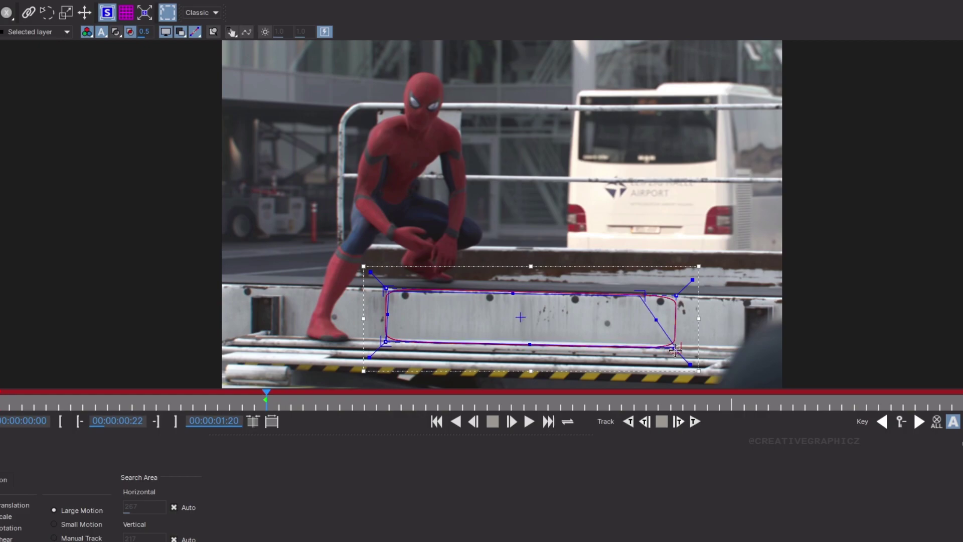
drag(641, 292, 677, 293)
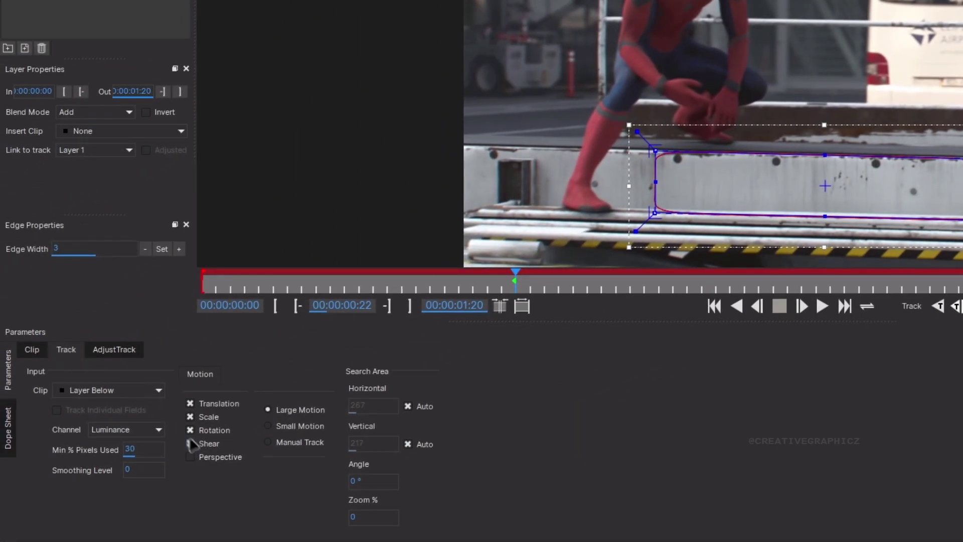
Step: Track the panel with Perspective motion included, play back the track, and return to After Effects
click(190, 456)
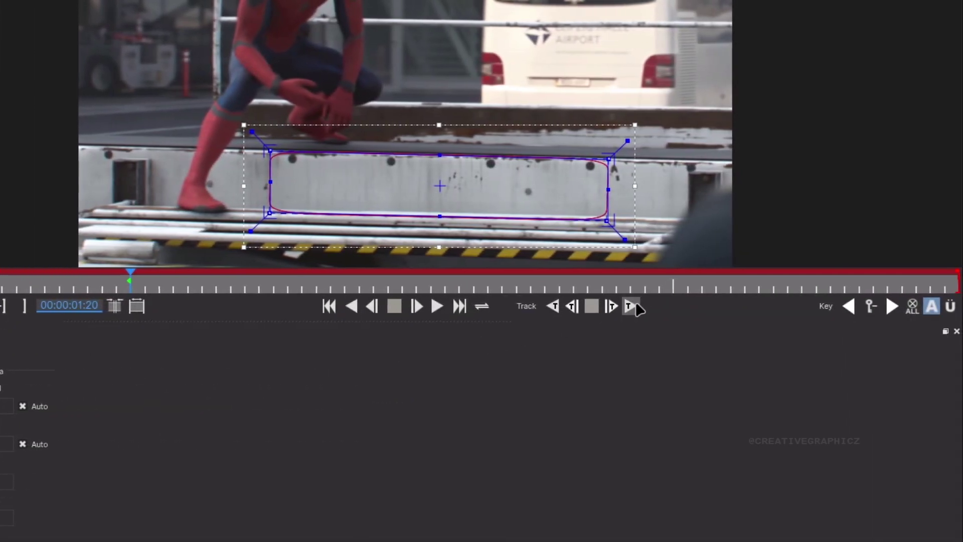
click(635, 304)
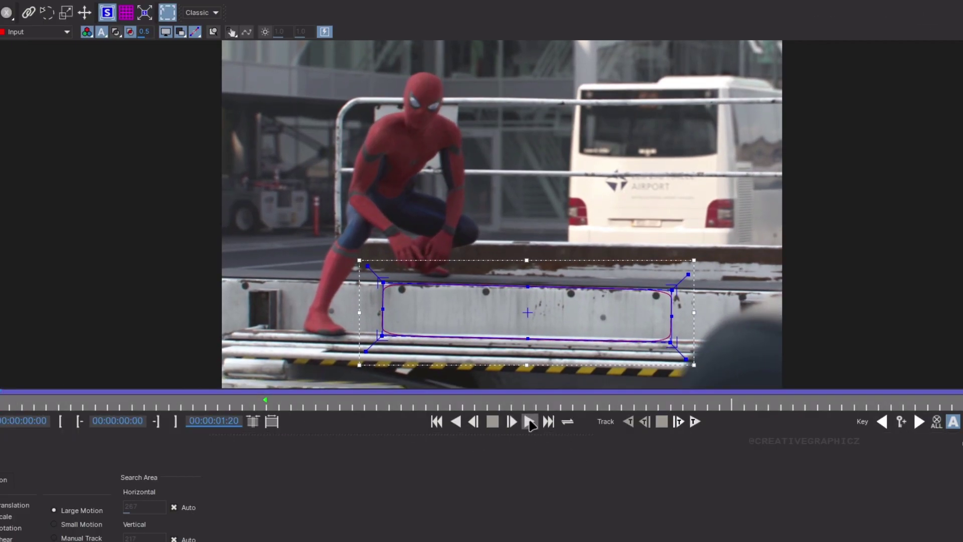
click(530, 422)
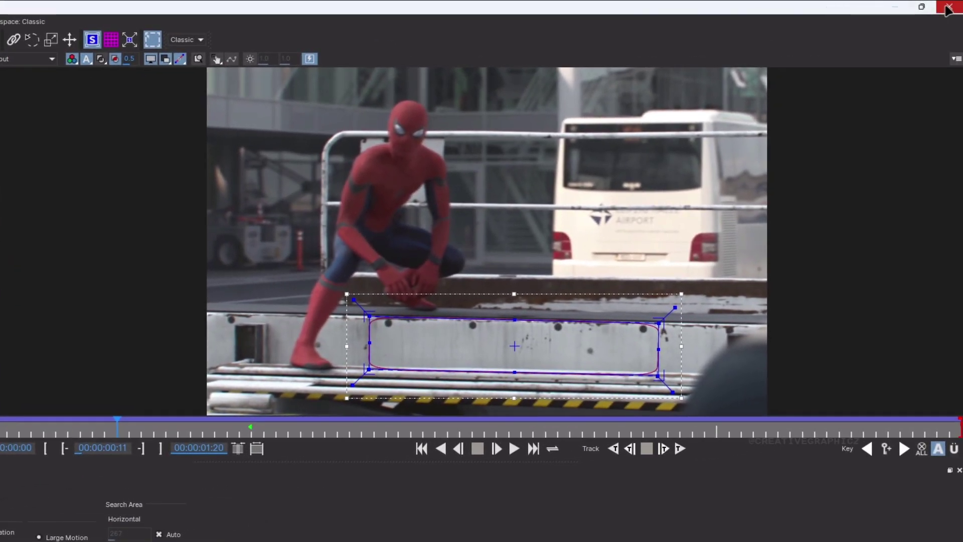
click(948, 7)
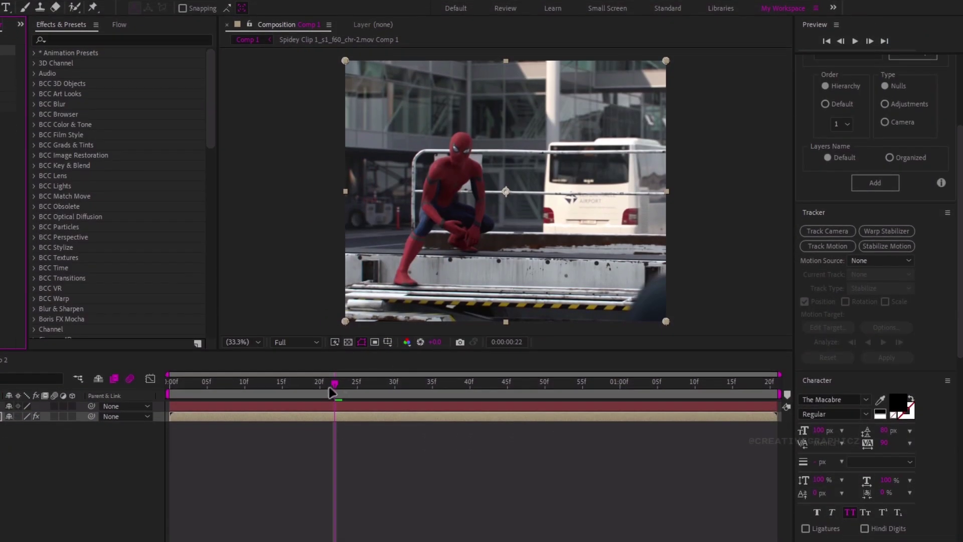
Step: Make the CGZEDITZ text layer visible at frame 6 and select it to view it over the clip
drag(331, 387, 216, 393)
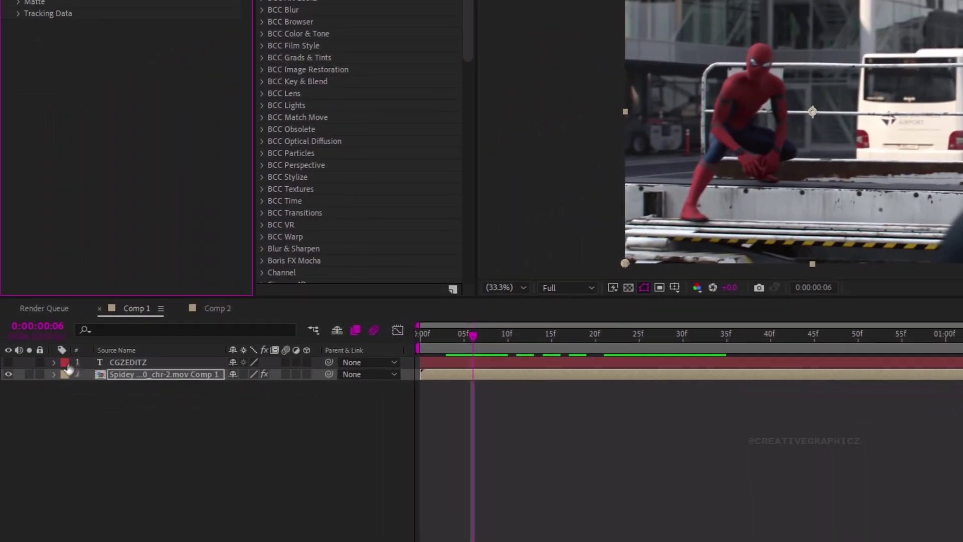
click(8, 362)
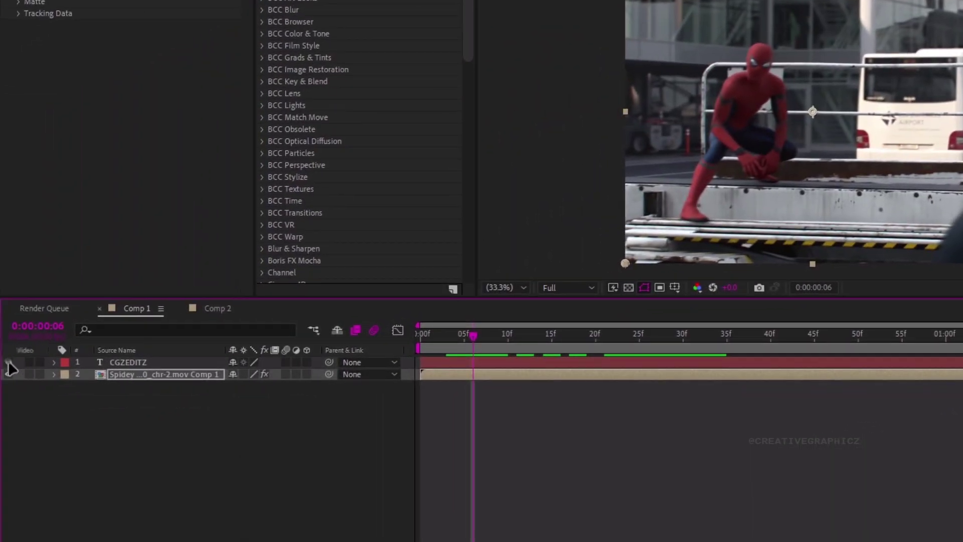
click(133, 362)
scroll(847, 109, up, 2)
scroll(844, 116, down, 1)
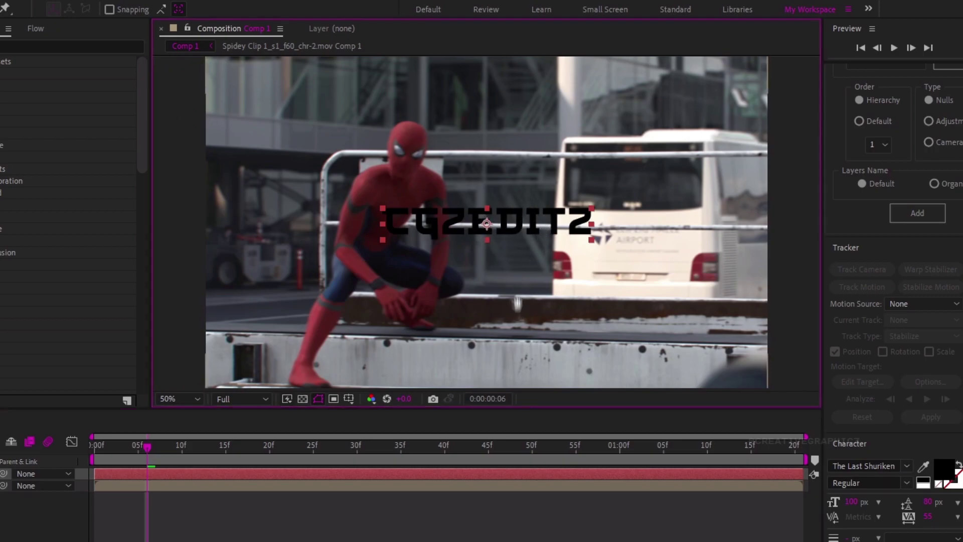
drag(517, 312, 518, 252)
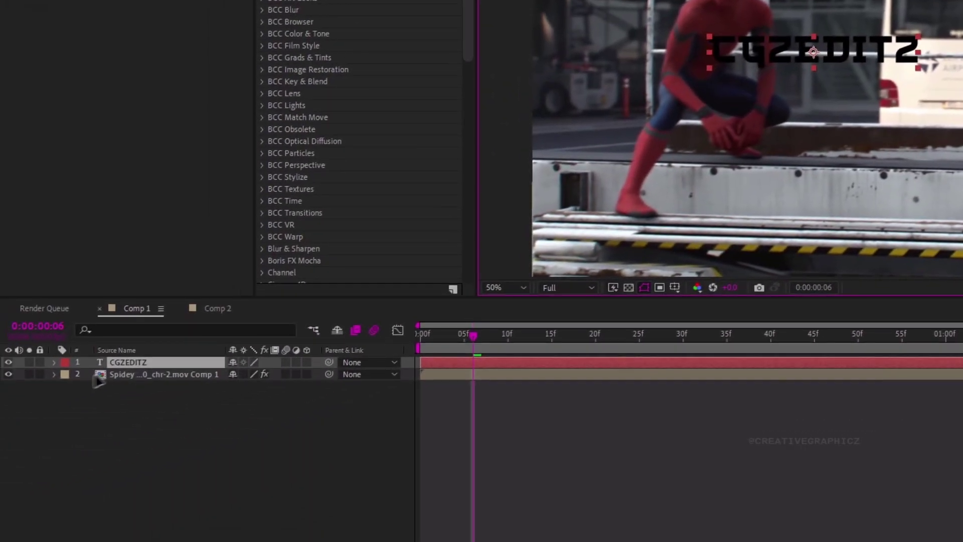
Step: Create track data from Layer 1 in the Spidey clip's Mocha AE effect
click(123, 383)
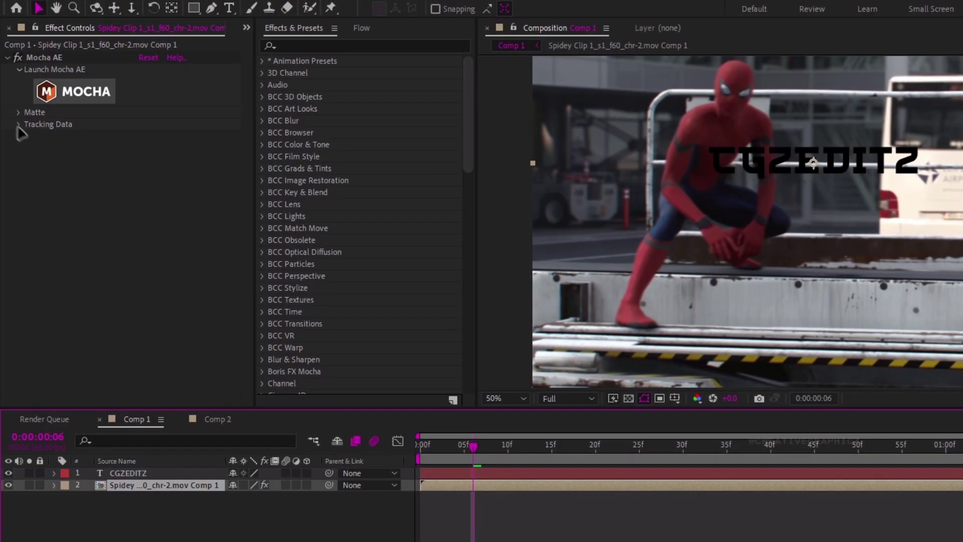
click(19, 22)
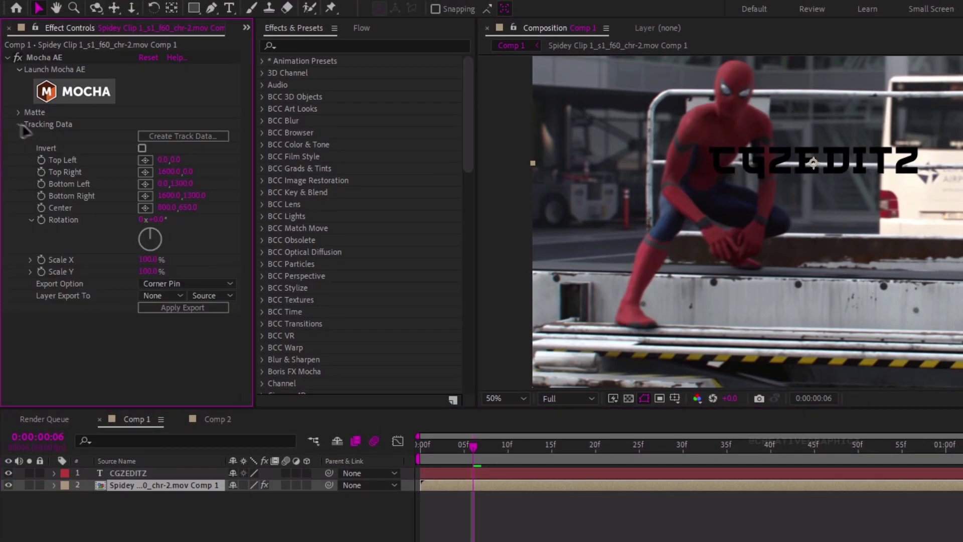
click(193, 137)
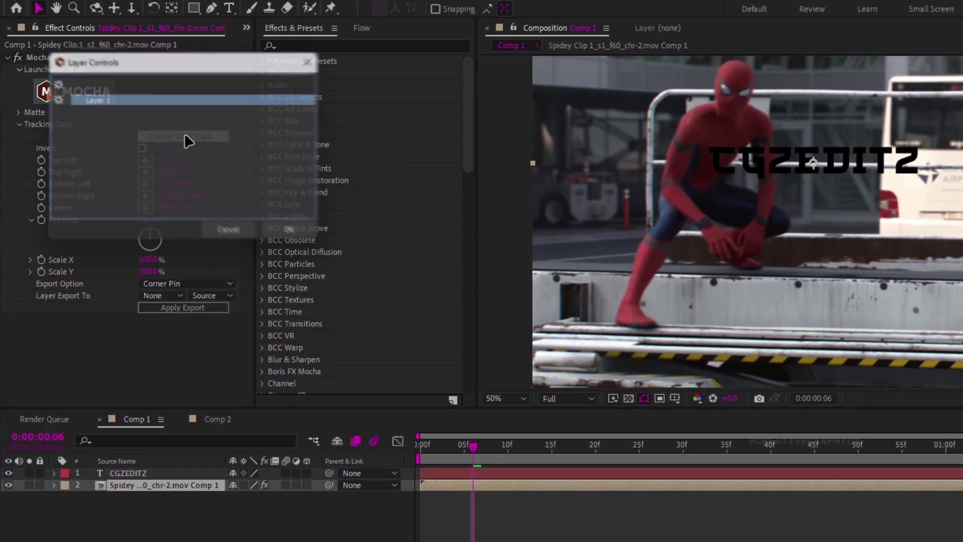
click(296, 236)
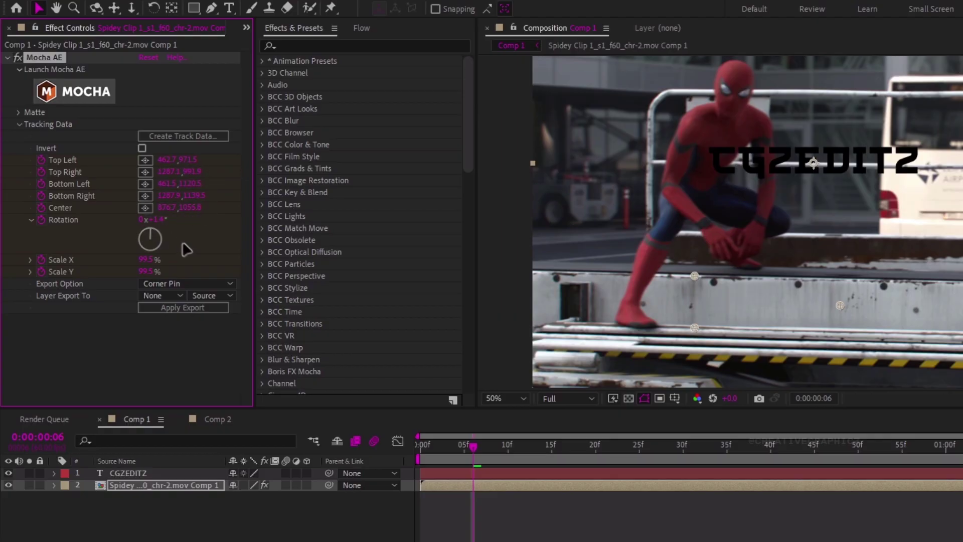
Step: Export the tracking data as Transform to the CGZEDITZ text layer
click(168, 285)
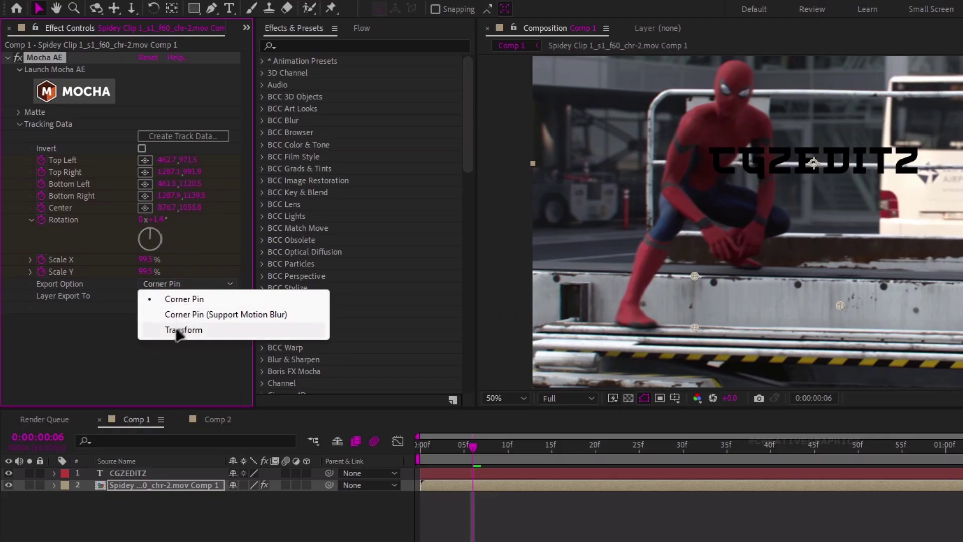
click(191, 330)
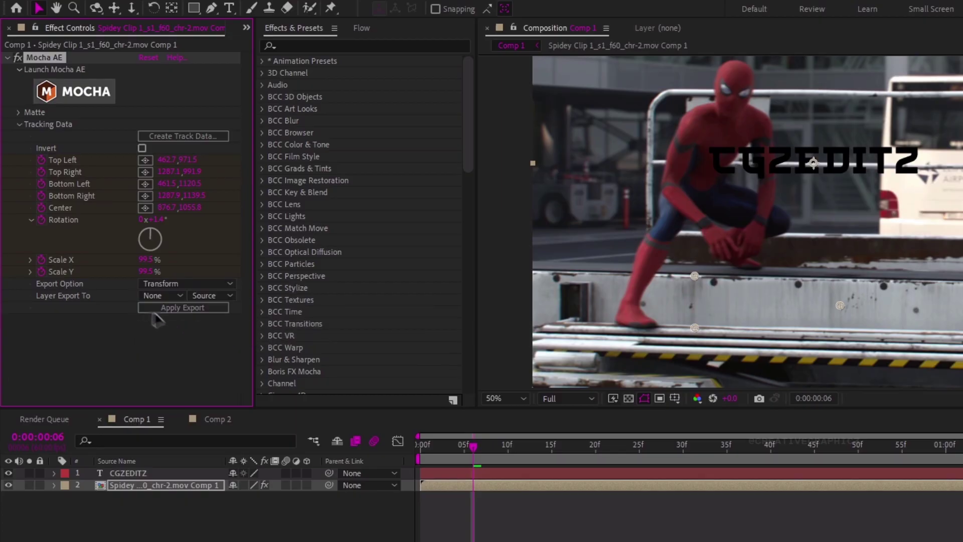
click(154, 297)
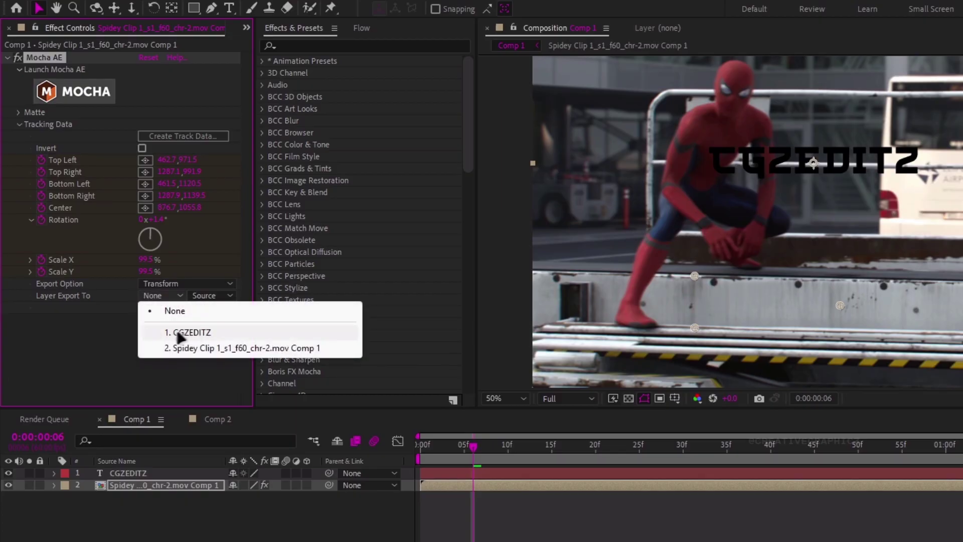
click(206, 333)
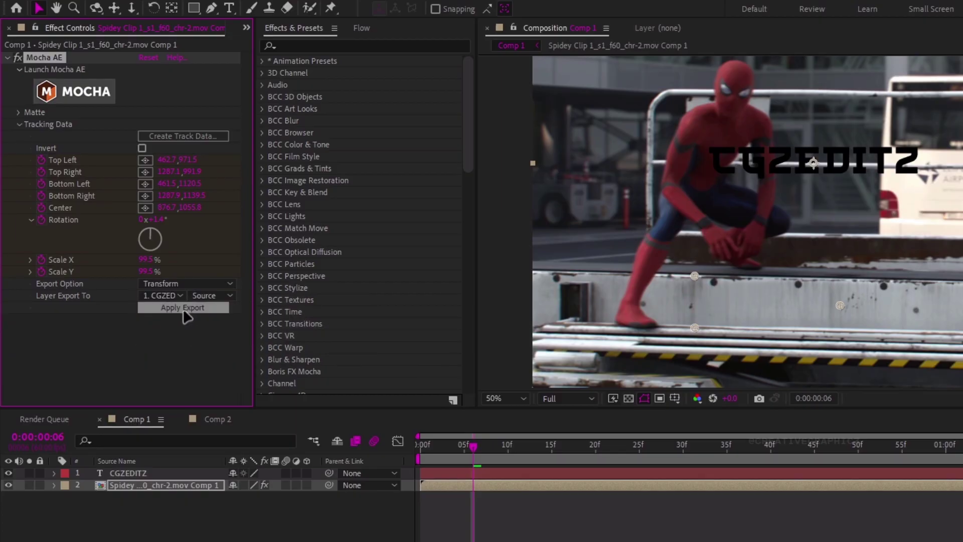
click(170, 308)
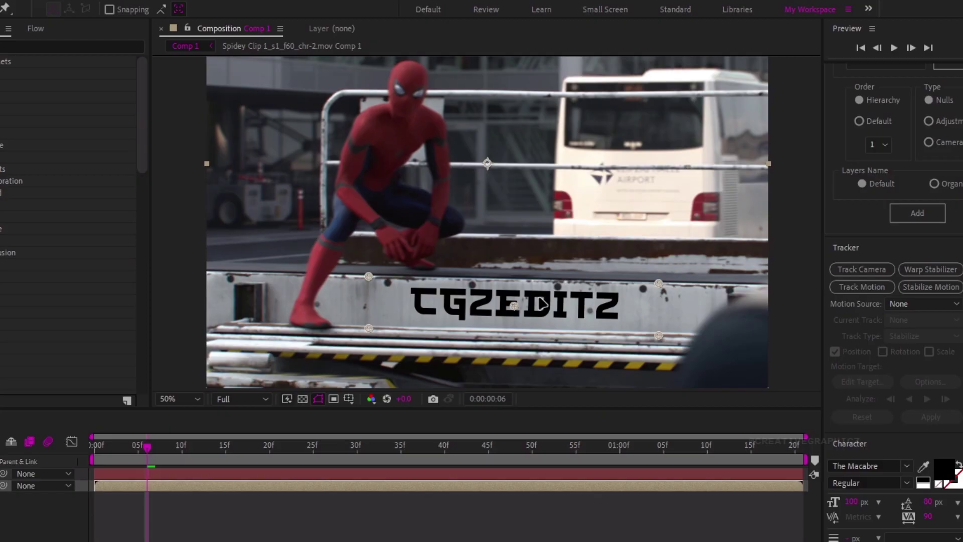
Step: Play back Comp 1 to check the CGZEDITZ text track and return to the first frame
key(space)
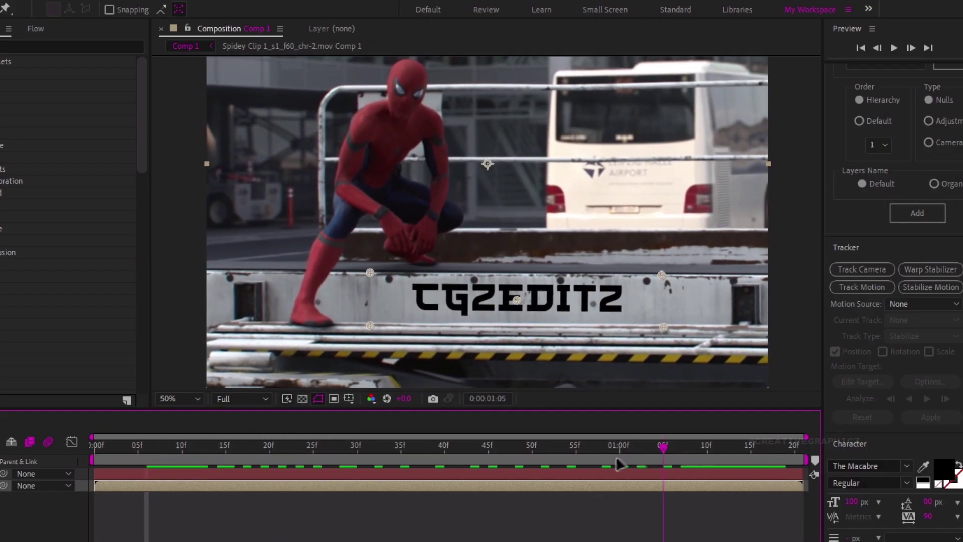
drag(249, 463, 81, 473)
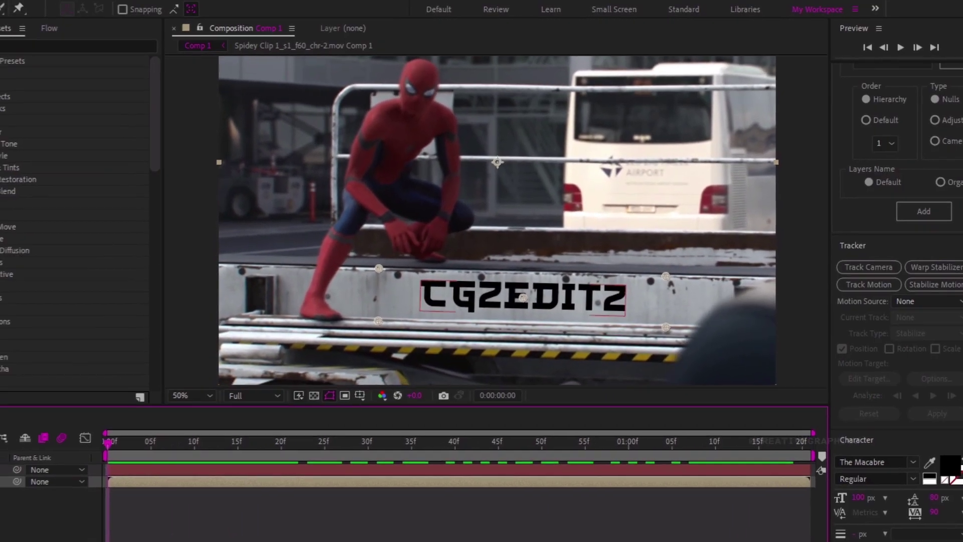
Step: Reveal the CGZEDITZ layer's keyframes and shift all Position keyframes together, setting the first-frame position to 855.6, 1048.8
click(91, 407)
key(u)
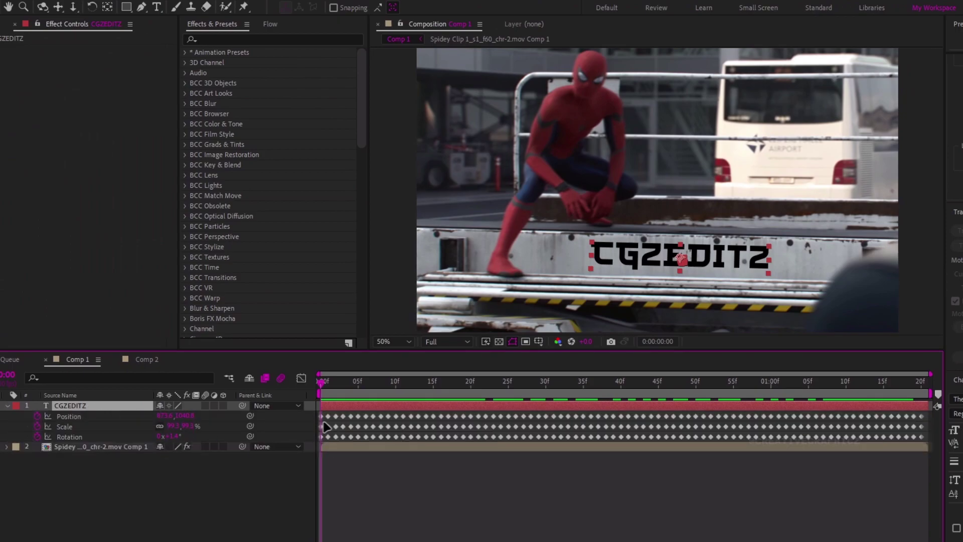
click(190, 419)
click(77, 417)
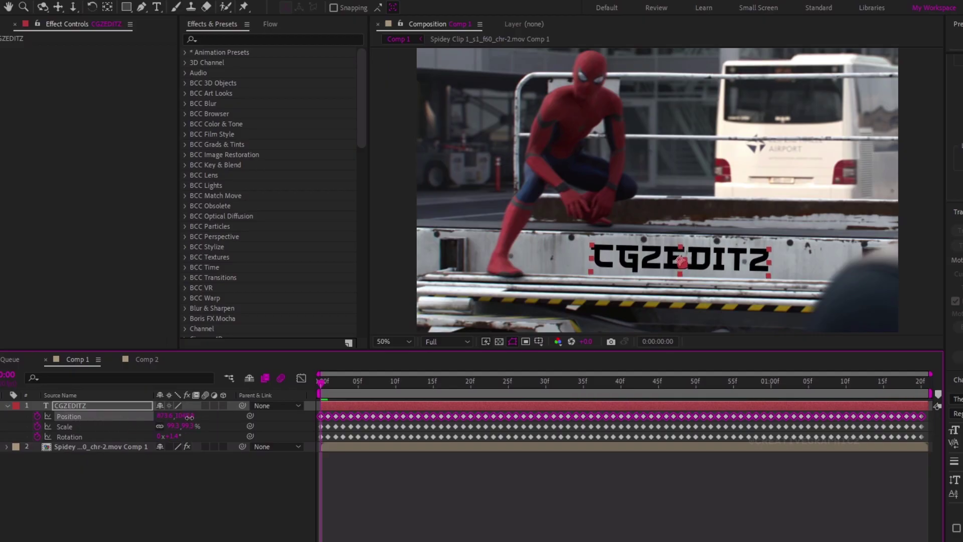
mouse_move(189, 417)
mouse_down()
mouse_move(150, 415)
mouse_move(177, 435)
mouse_move(180, 416)
mouse_up()
click(94, 436)
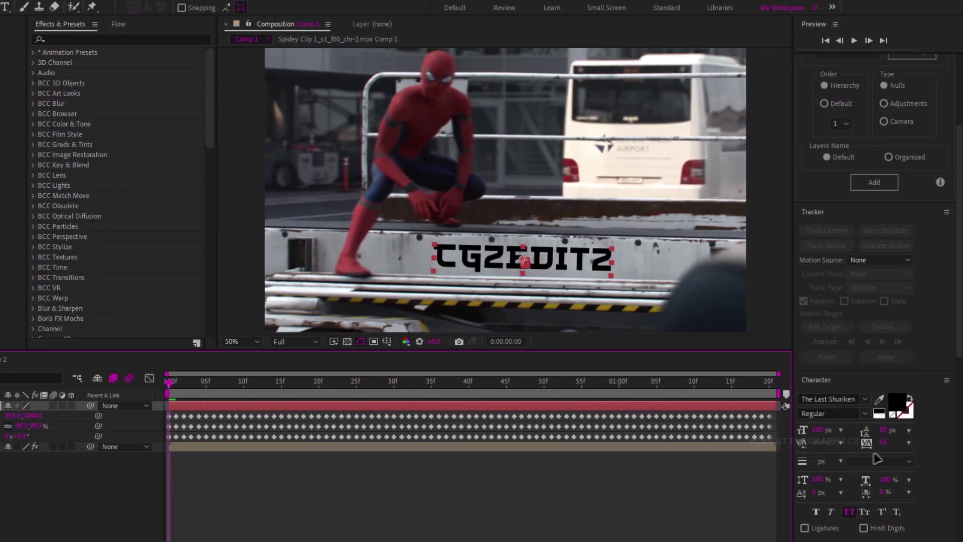
Step: Set the CGZEDITZ text's character tracking to 65 and collapse the layer's keyframed properties
drag(882, 442, 894, 439)
click(451, 491)
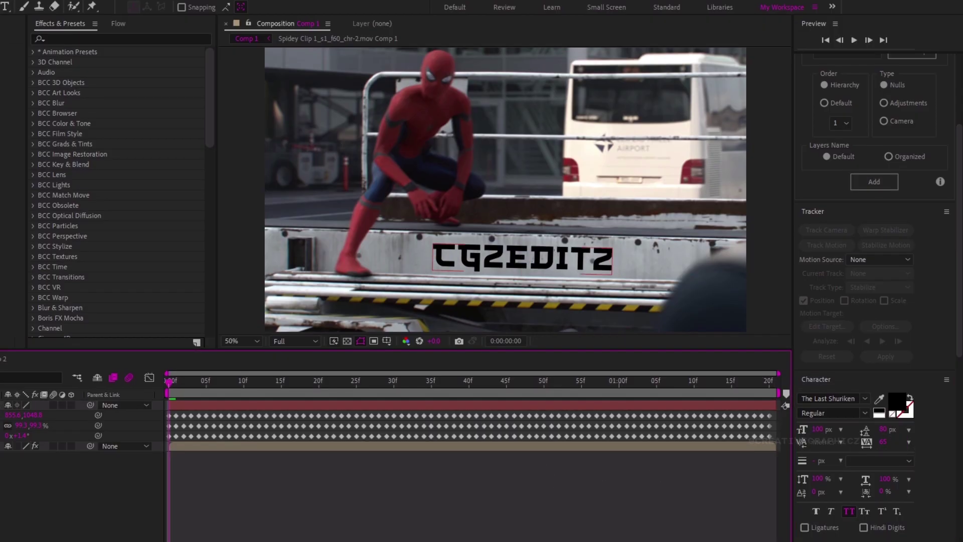
click(201, 405)
key(u)
click(54, 405)
scroll(476, 246, up, 1)
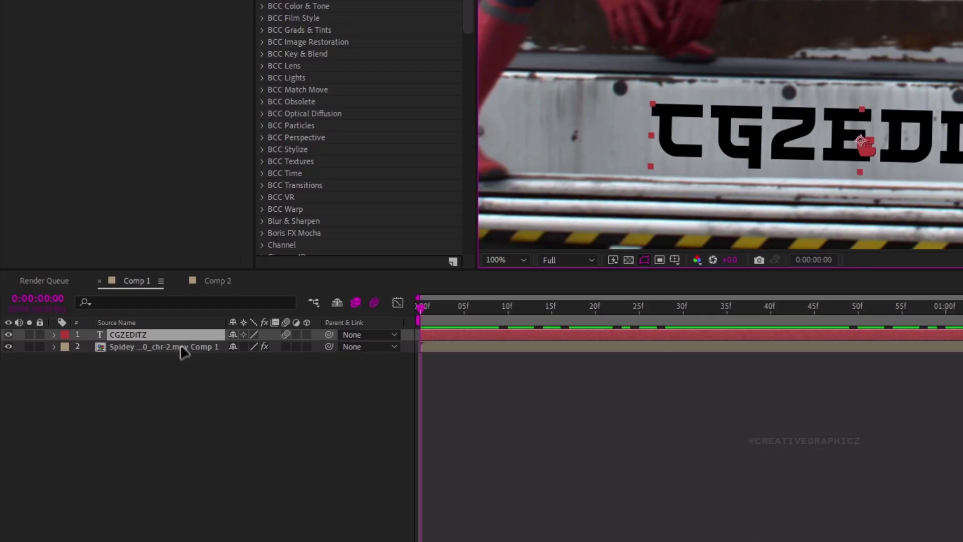
Step: Place a duplicate of the Spidey clip layer above the CGZEDITZ text and delete the duplicate's Mocha AE effect
click(209, 346)
key(ctrl+d)
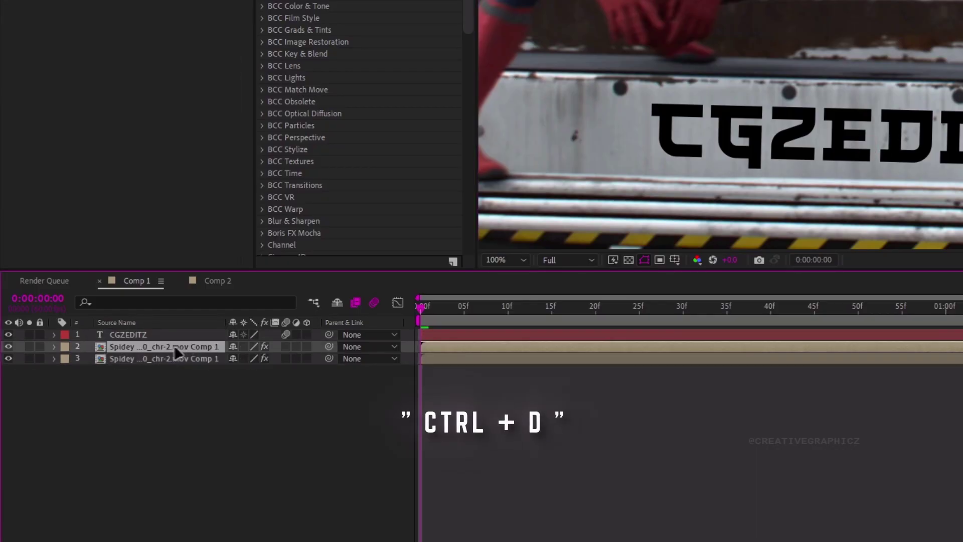
drag(157, 351, 165, 335)
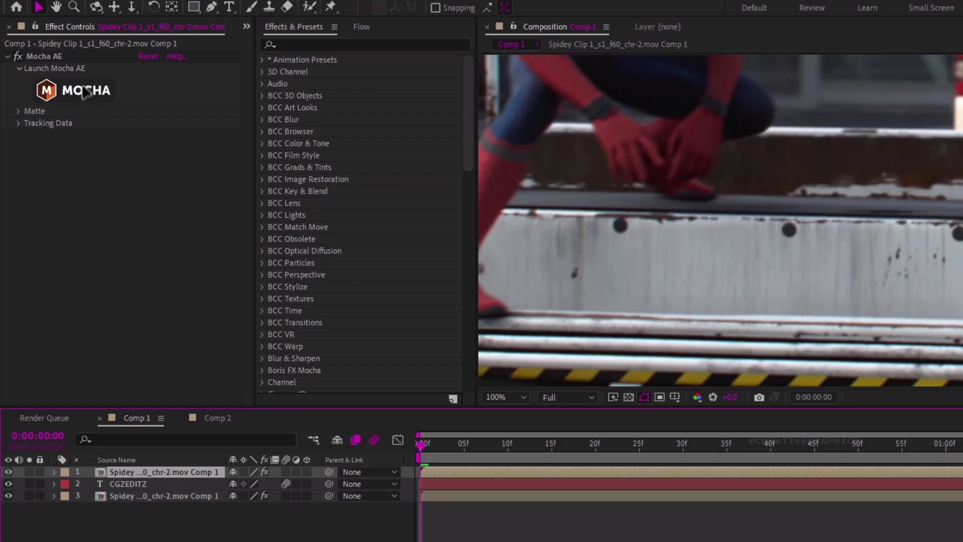
click(62, 55)
key(Delete)
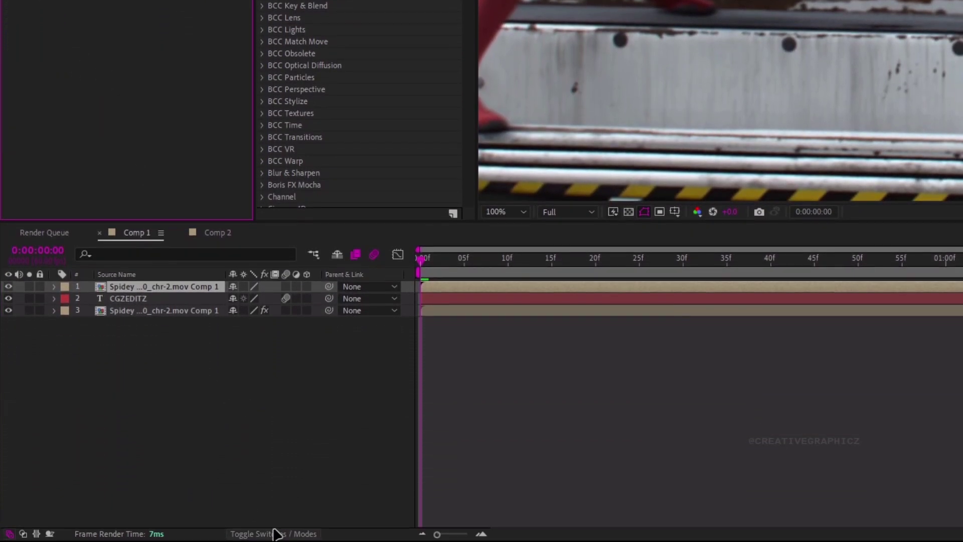
Step: Use the upper Spidey clip as the CGZEDITZ layer's track matte, set to Luma Matte
click(275, 530)
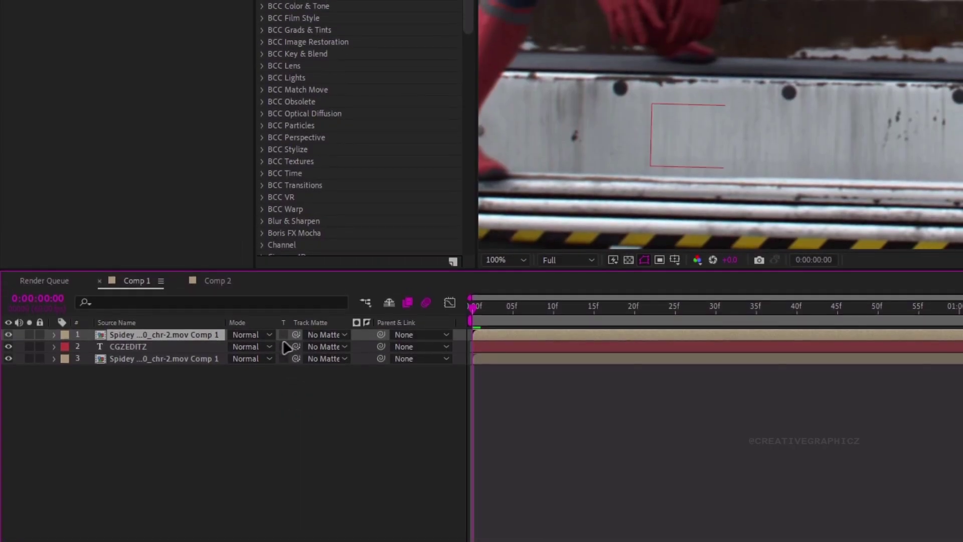
drag(296, 302, 203, 289)
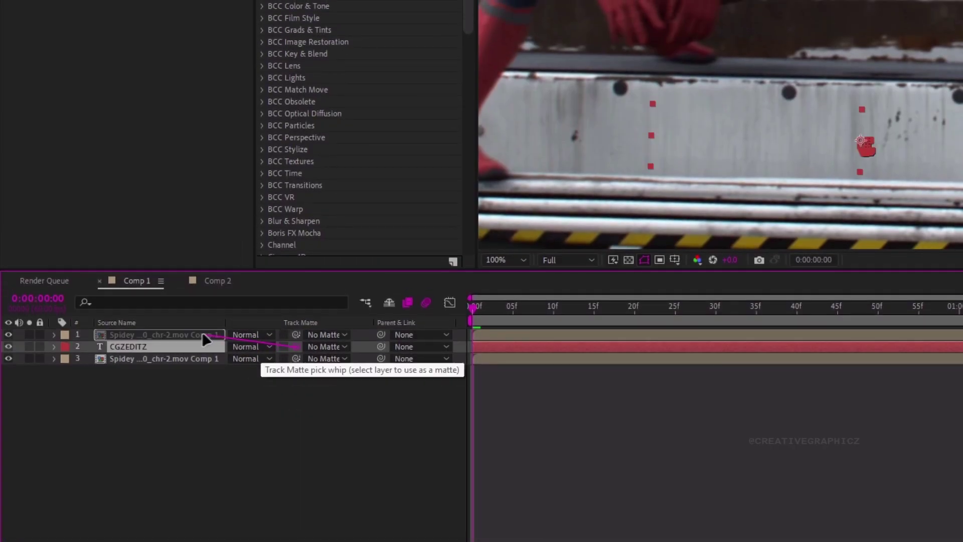
drag(204, 335, 201, 334)
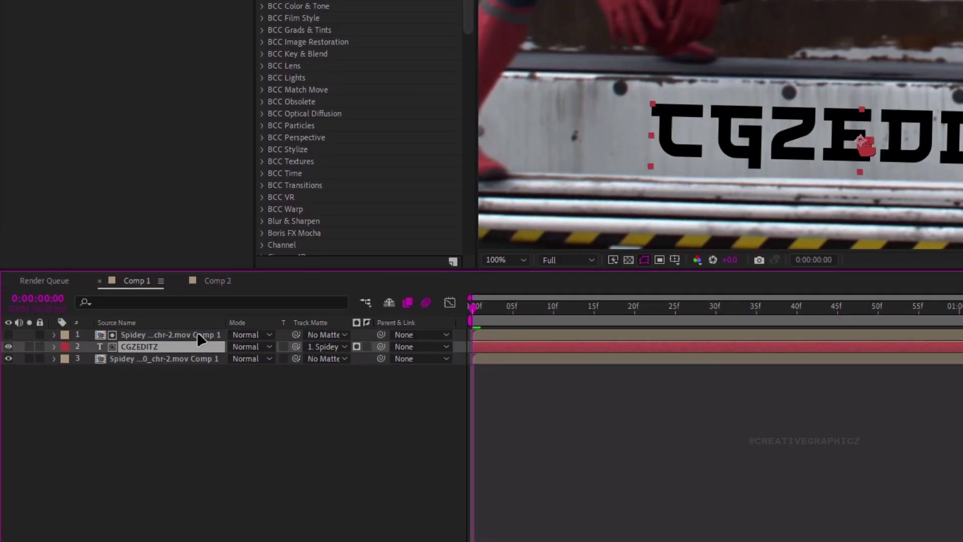
click(357, 347)
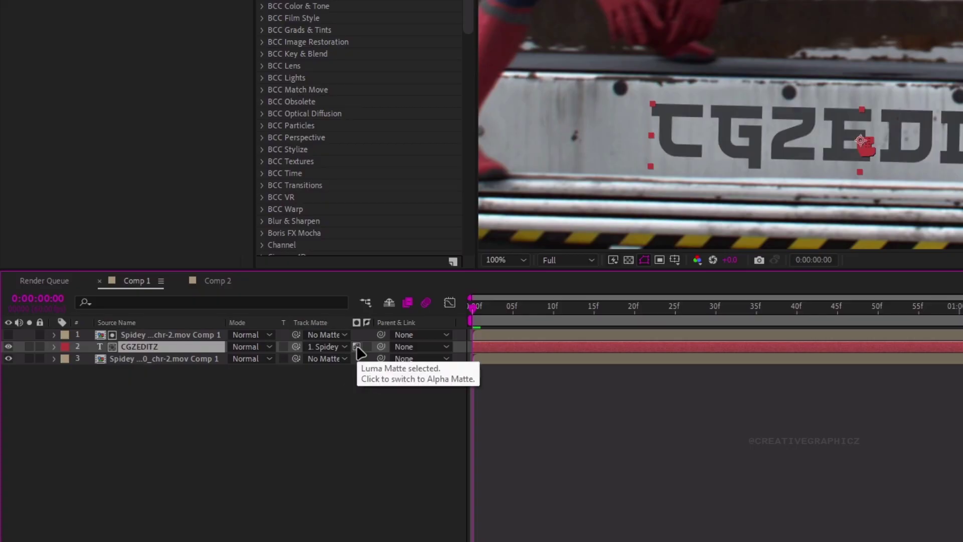
Step: Apply the Curves effect to the Spidey clip matte layer above the text
click(191, 335)
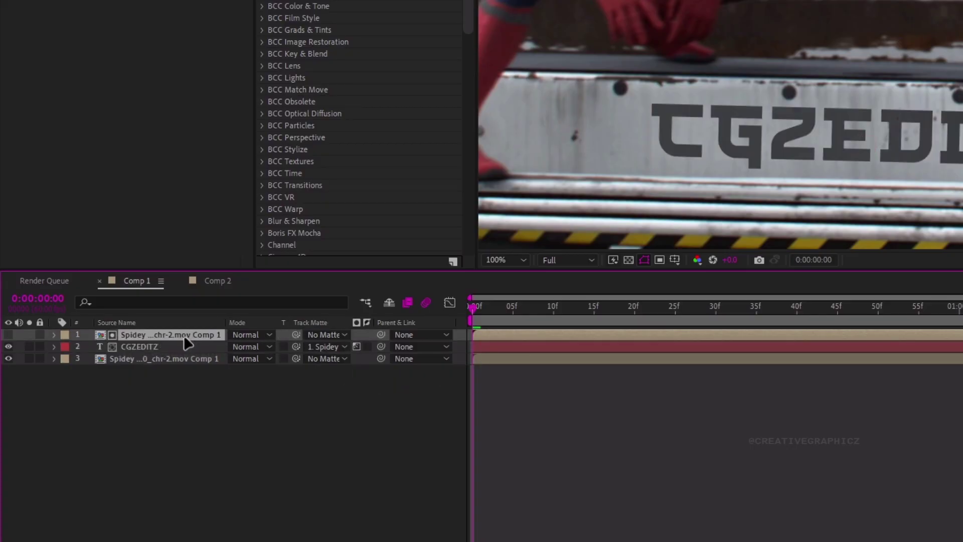
key(ctrl+space)
text(cuve)
key(BackSpace)
key(BackSpace)
text(r)
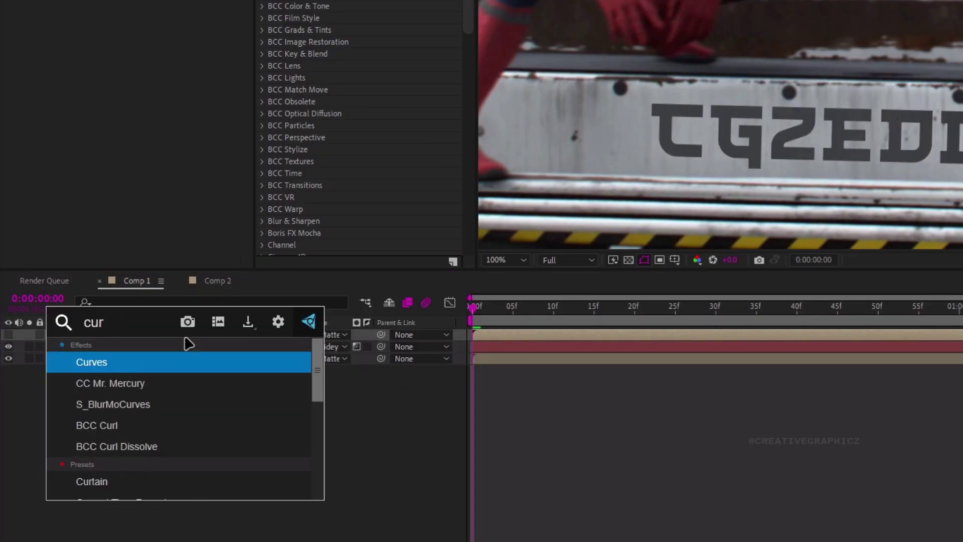
key(Return)
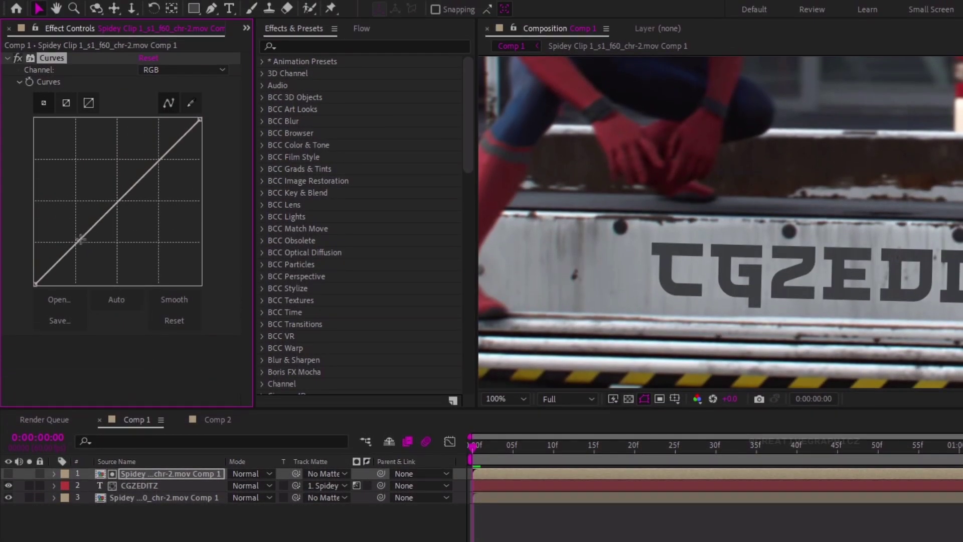
Step: Shape the matte clip's RGB curve into an S-curve with lowered shadows and raised highlights
drag(80, 101, 81, 106)
drag(158, 166, 145, 157)
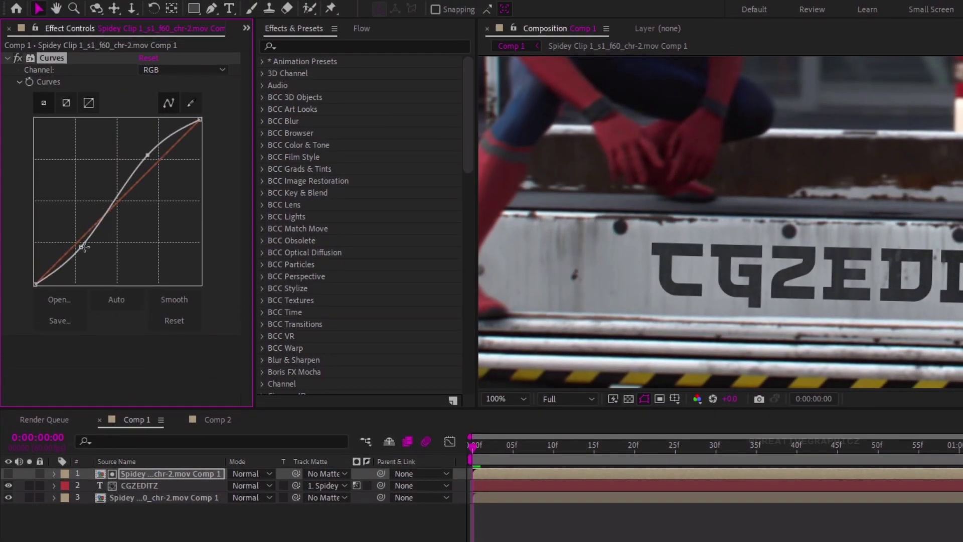
drag(83, 246, 69, 261)
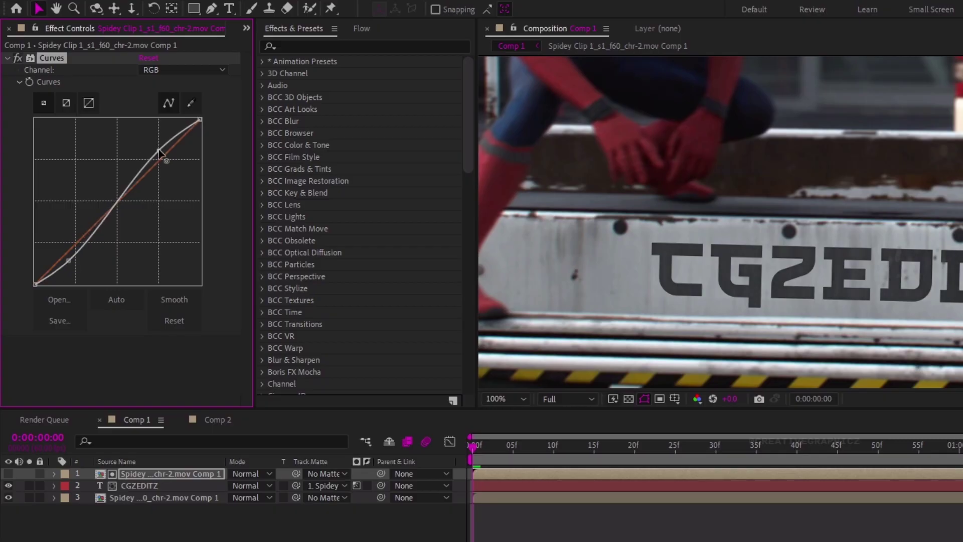
drag(158, 150, 149, 143)
scroll(767, 210, down, 1)
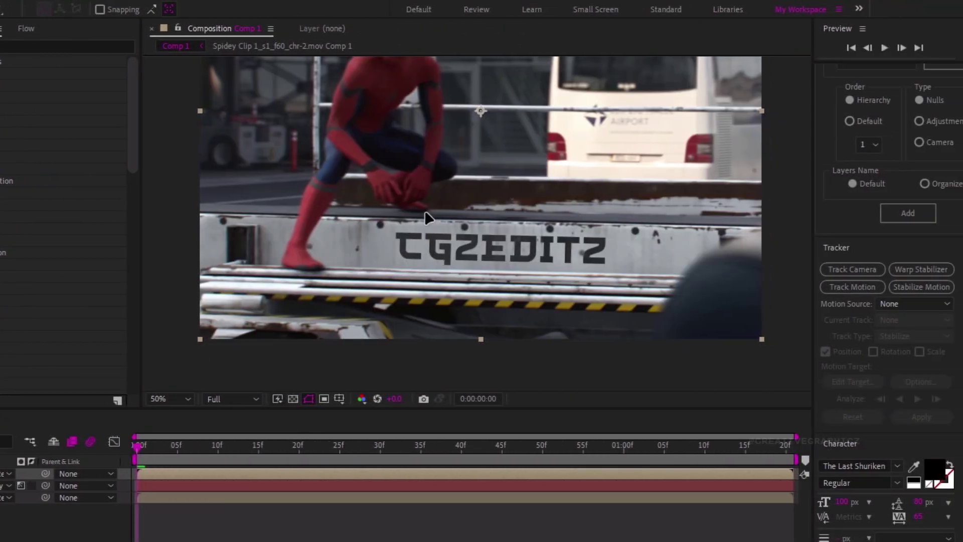
scroll(425, 216, up, 2)
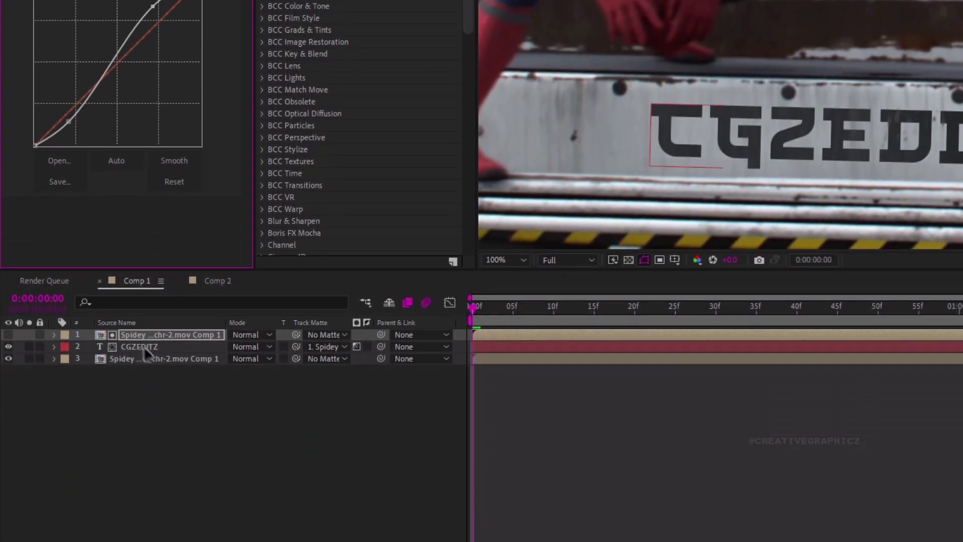
Step: Add a Gaussian Blur to the CGZEDITZ text layer and raise its Blurriness to soften the lettering
click(150, 348)
key(ctrl+space)
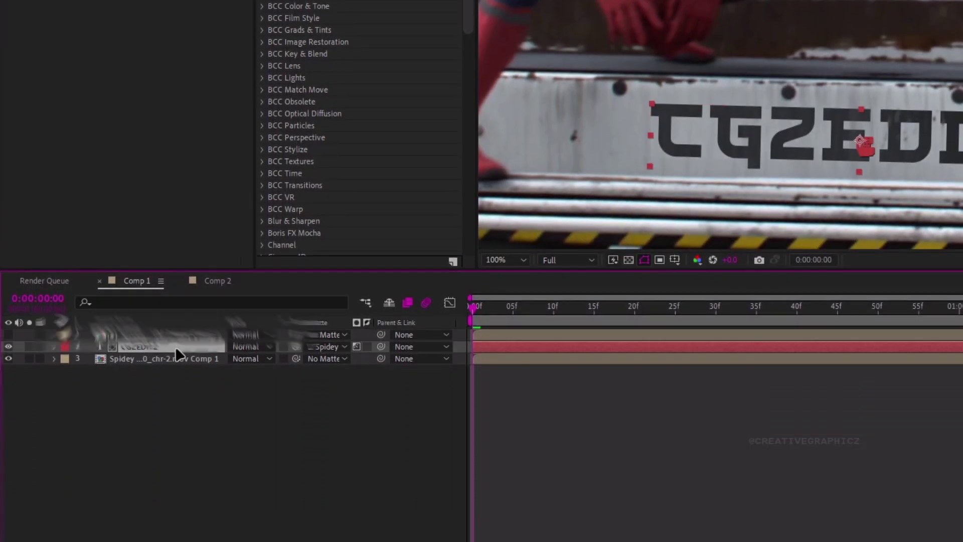
text(gau)
key(Down)
key(Return)
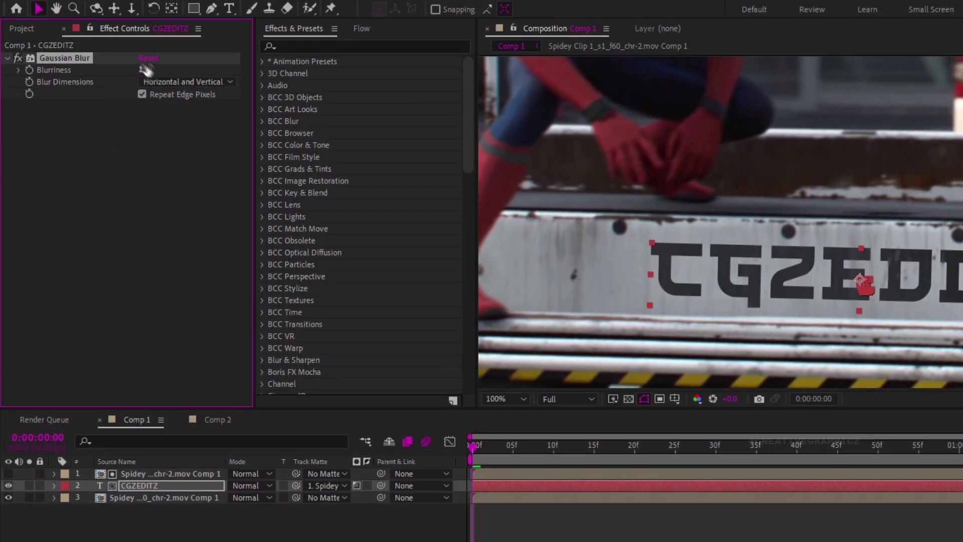
drag(146, 69, 183, 67)
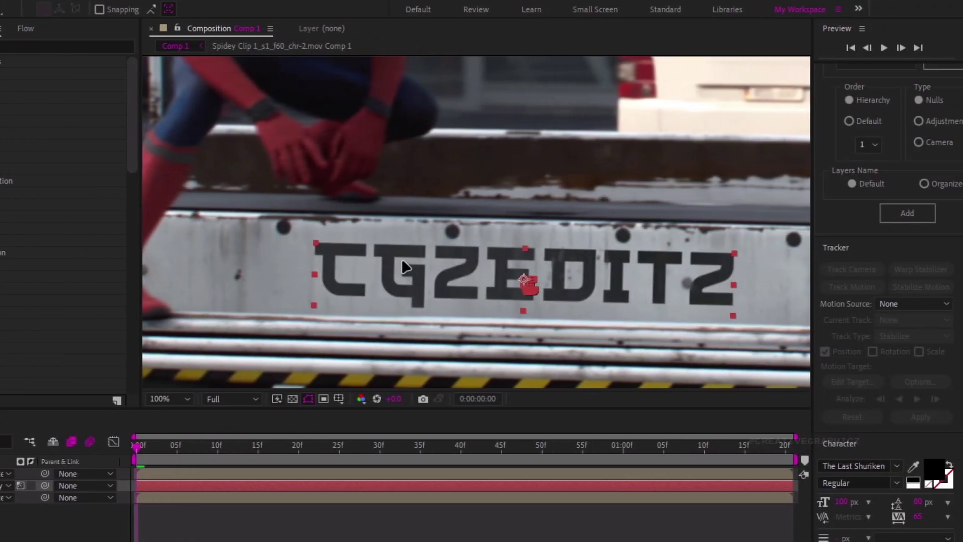
Step: Fit the whole composition in the viewer and play back the blended CGZEDITZ text
click(168, 402)
click(166, 417)
click(192, 531)
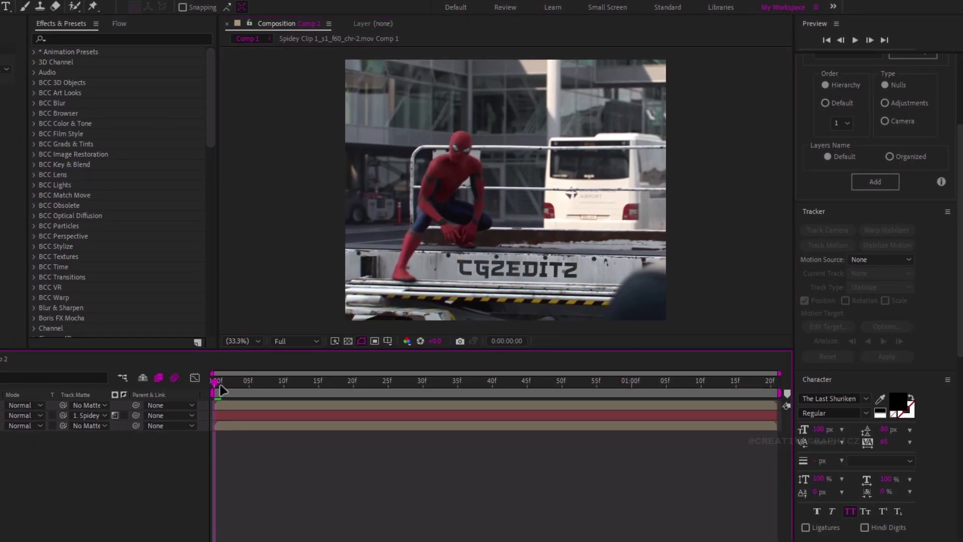
key(space)
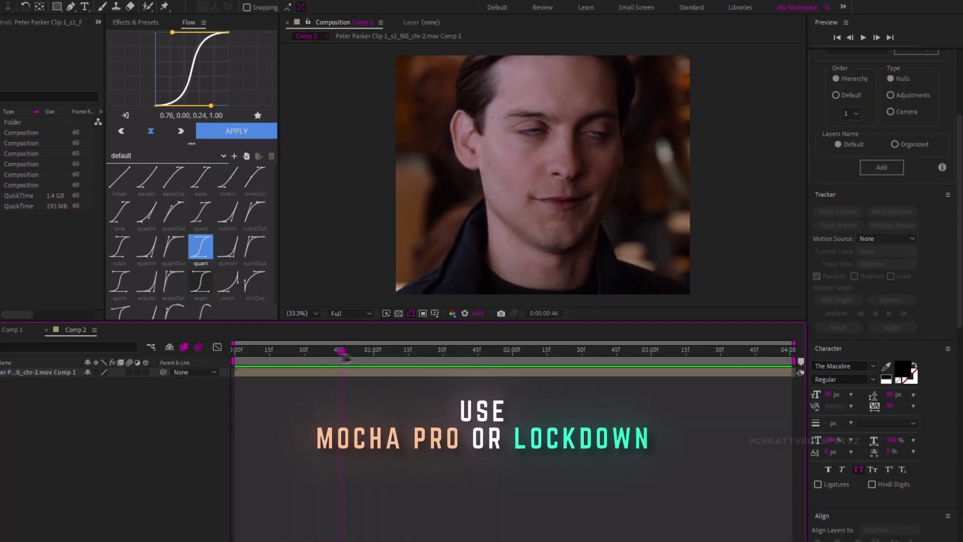
Step: Apply Lockdown to the Peter Parker clip in Comp 2 at 0:00:02:23 and open its popout tracking window
drag(343, 354, 565, 374)
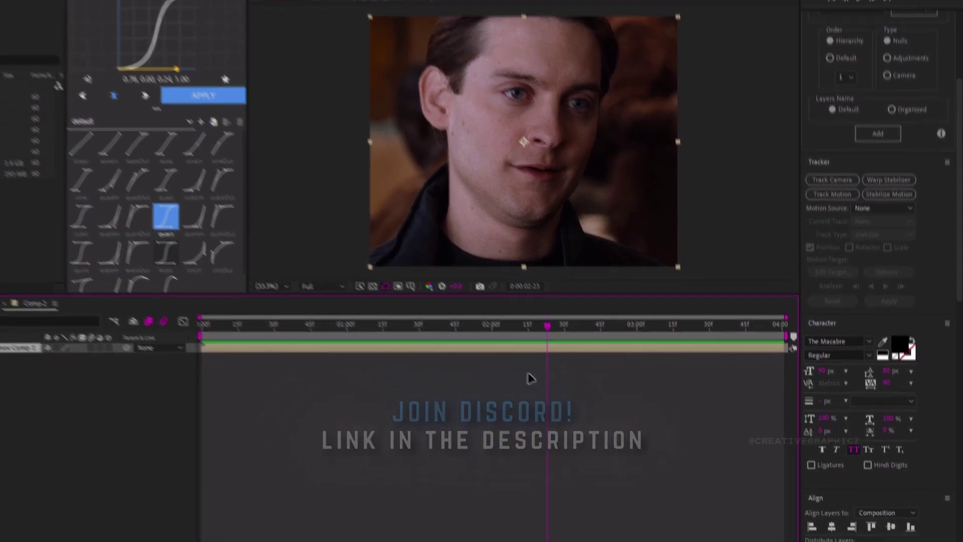
key(ctrl+space)
text(l)
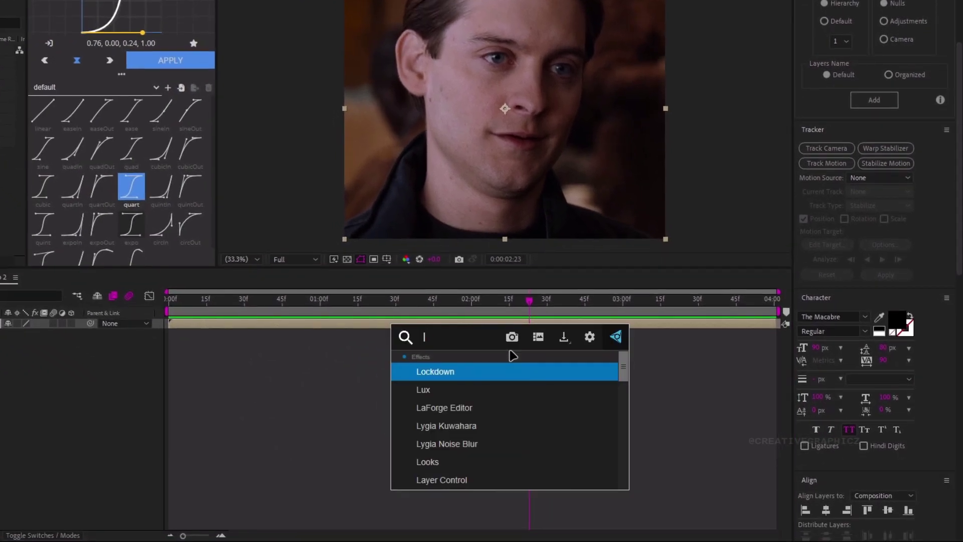
text(oc)
key(Return)
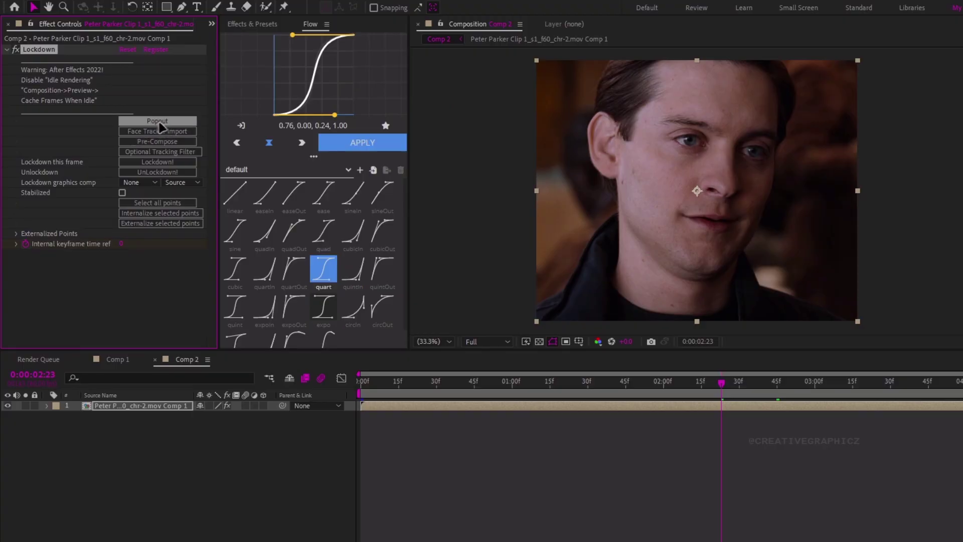
click(158, 122)
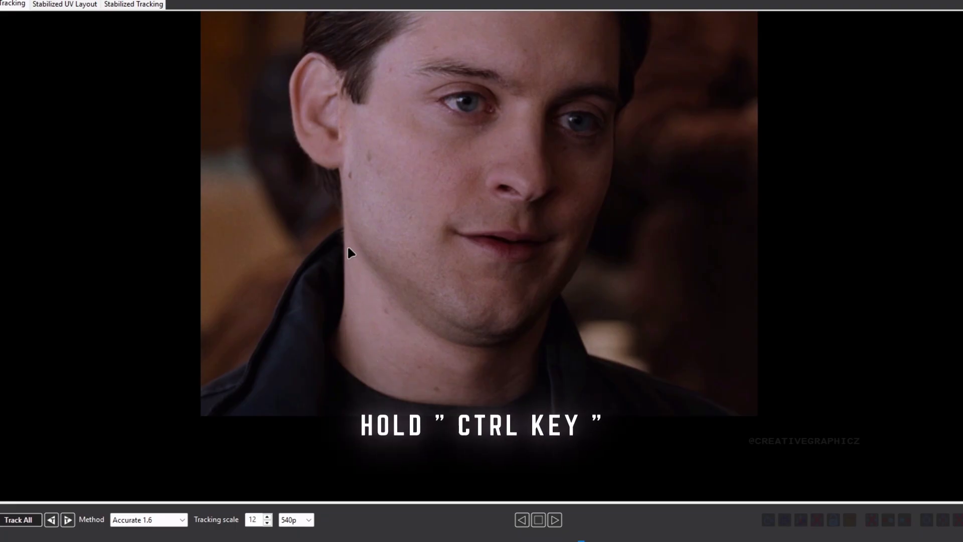
Step: Paint a tracking mesh over the side of the neck, track all frames and scrub through the result
mouse_move(348, 247)
mouse_down()
mouse_move(345, 337)
mouse_move(371, 375)
mouse_up()
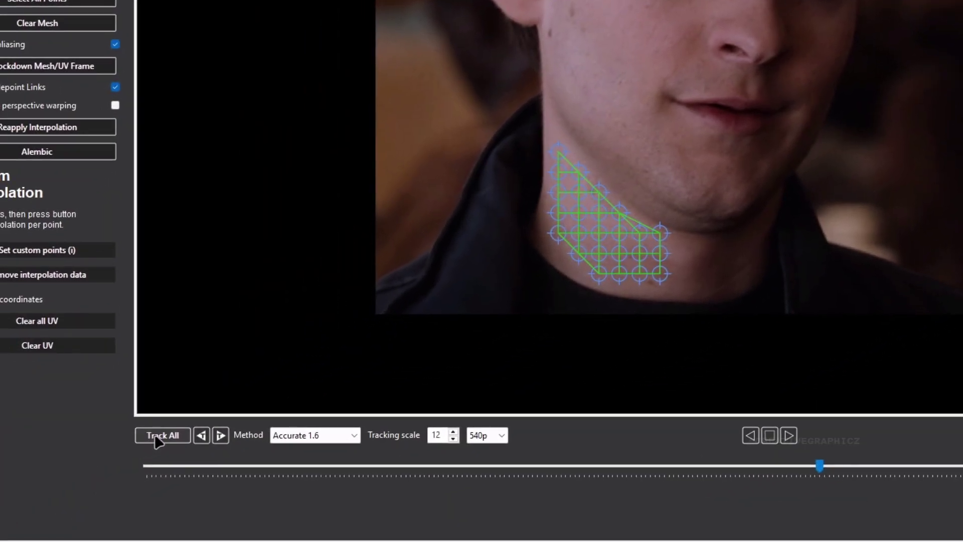
click(156, 436)
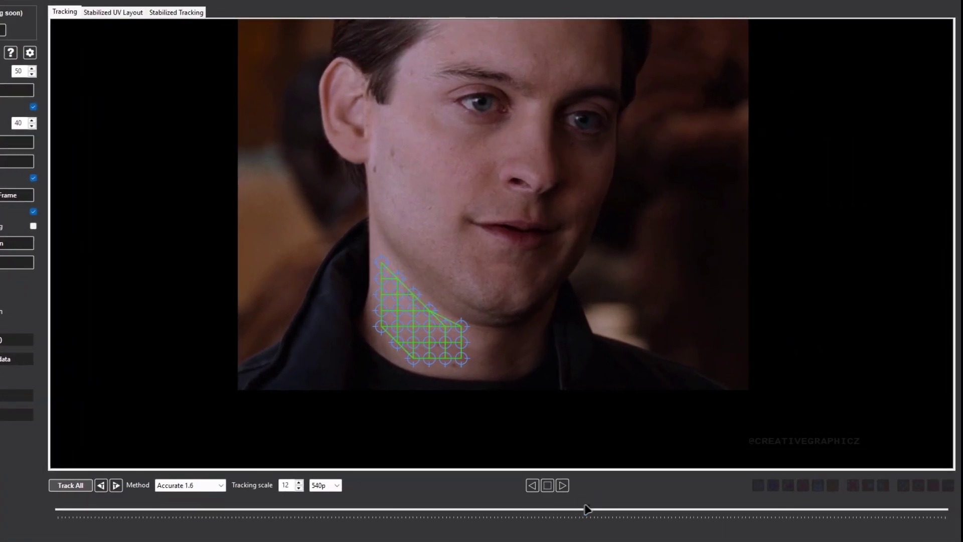
drag(587, 509, 642, 528)
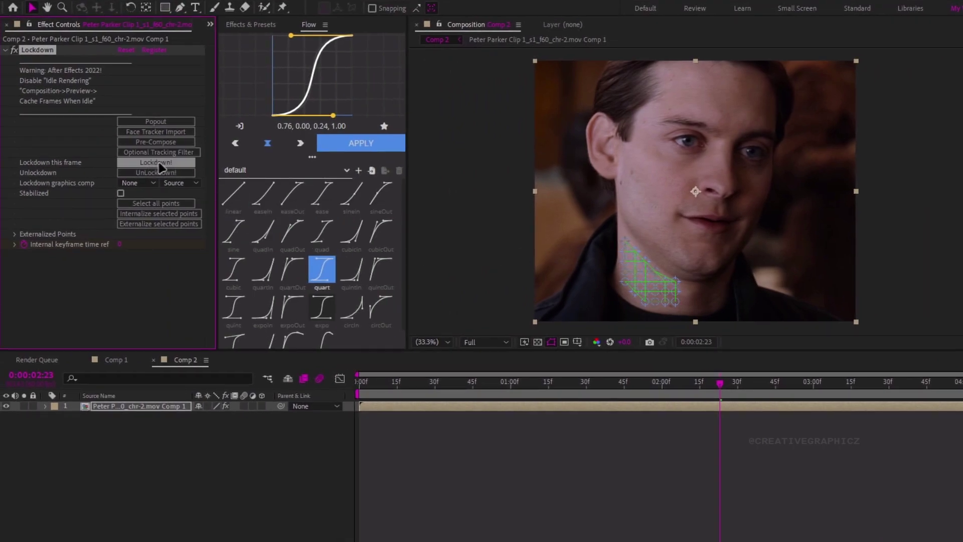
Step: Lock down the neck mesh at 0:00:02:23 and select the Background Stabilized layer
click(153, 163)
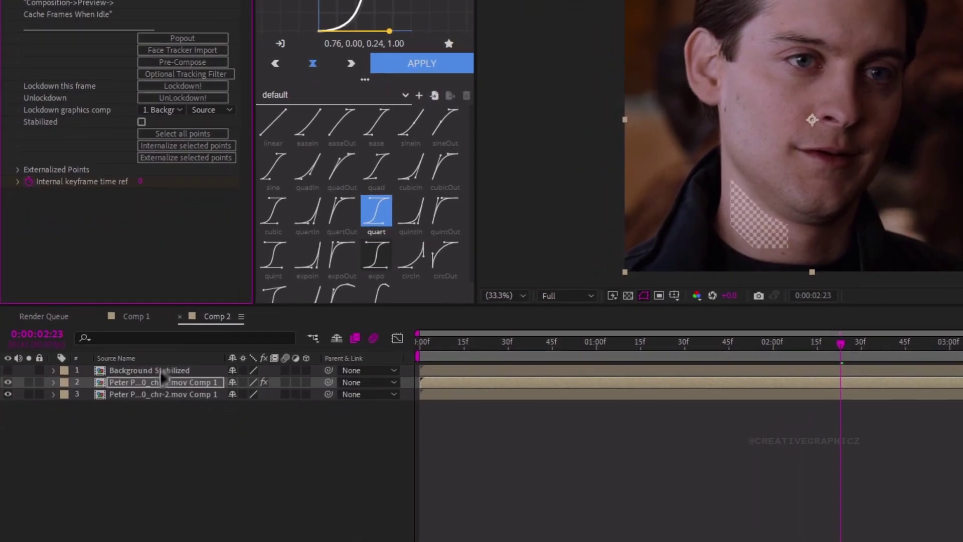
click(159, 374)
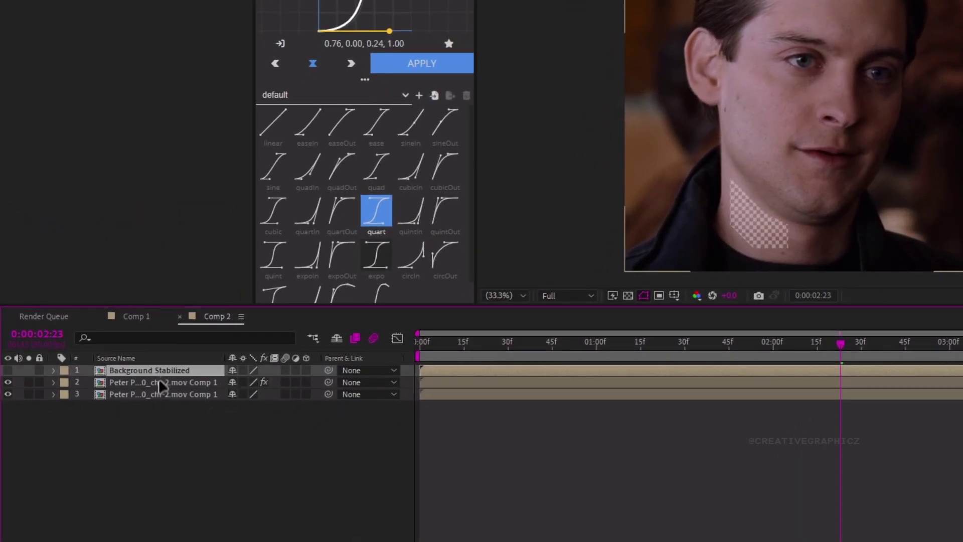
Step: Open the Background Stabilized composition and hide its Checkerboard layer
click(158, 379)
click(158, 372)
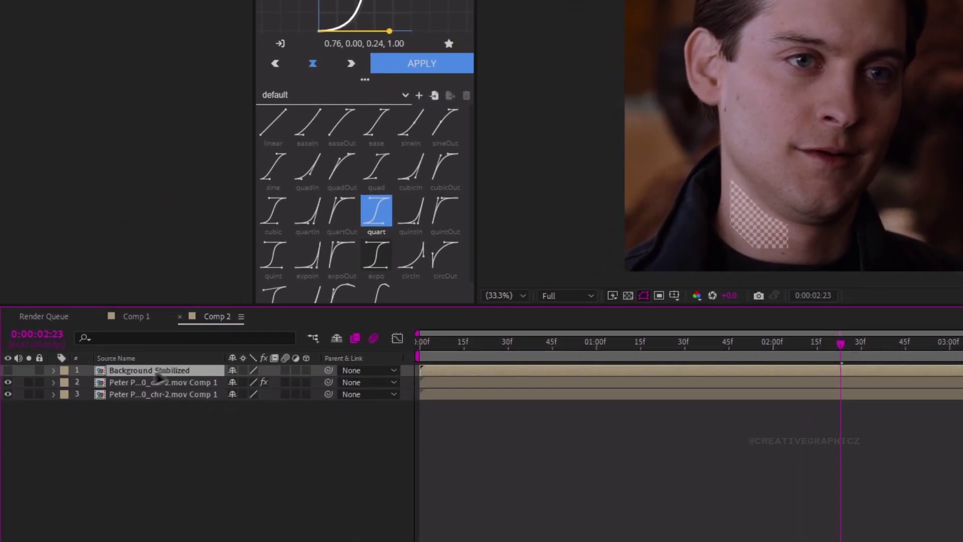
double_click(158, 371)
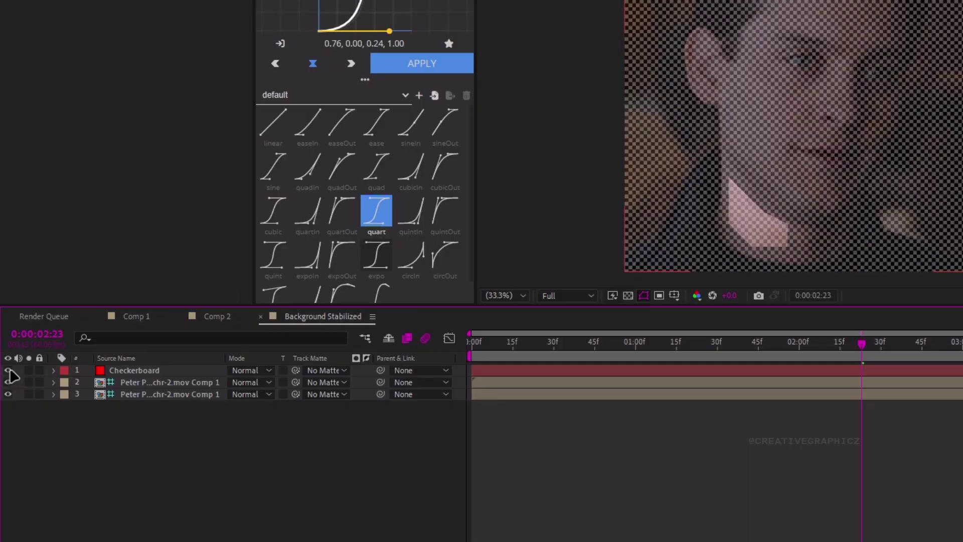
click(8, 370)
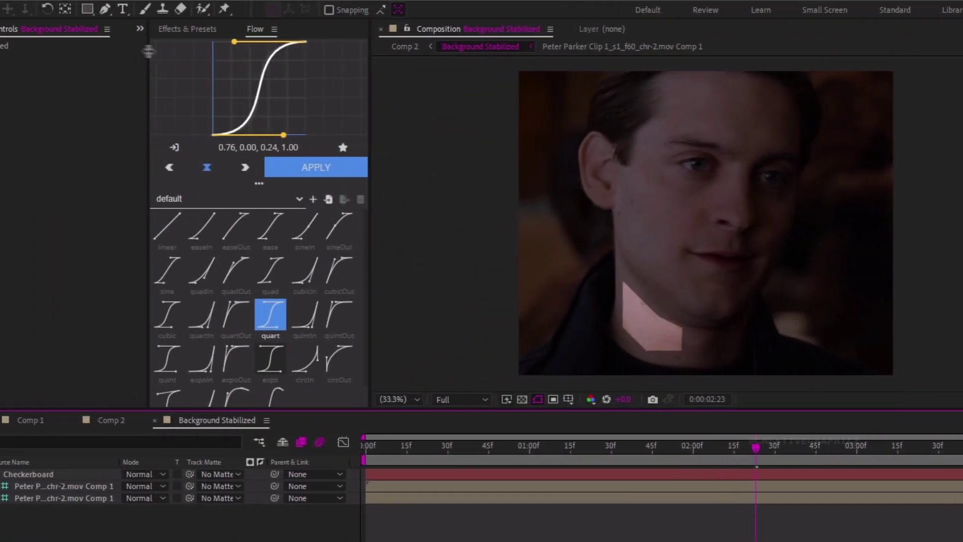
Step: Add a CGZEDITZ text layer in The Macabre font and place it over the highlighted neck area
click(164, 9)
click(432, 236)
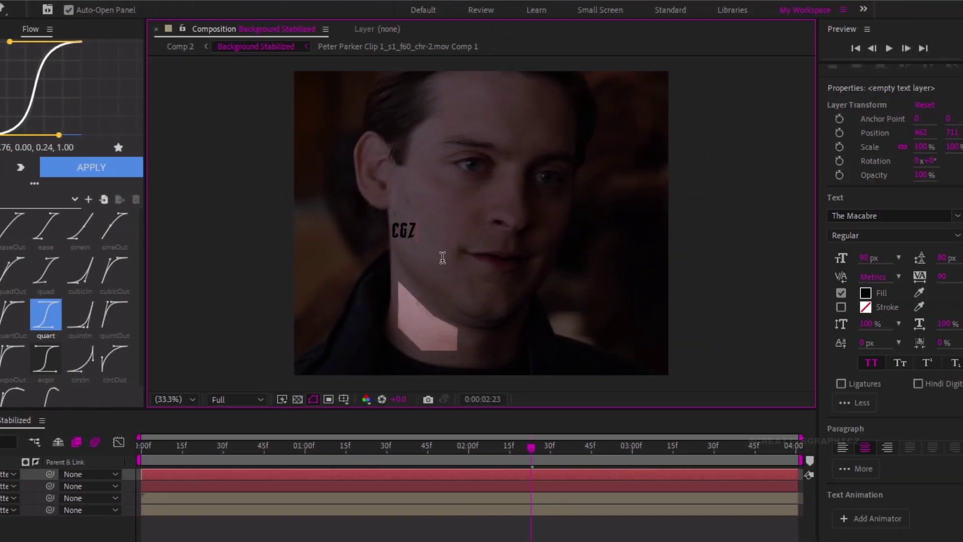
text(EDITZ)
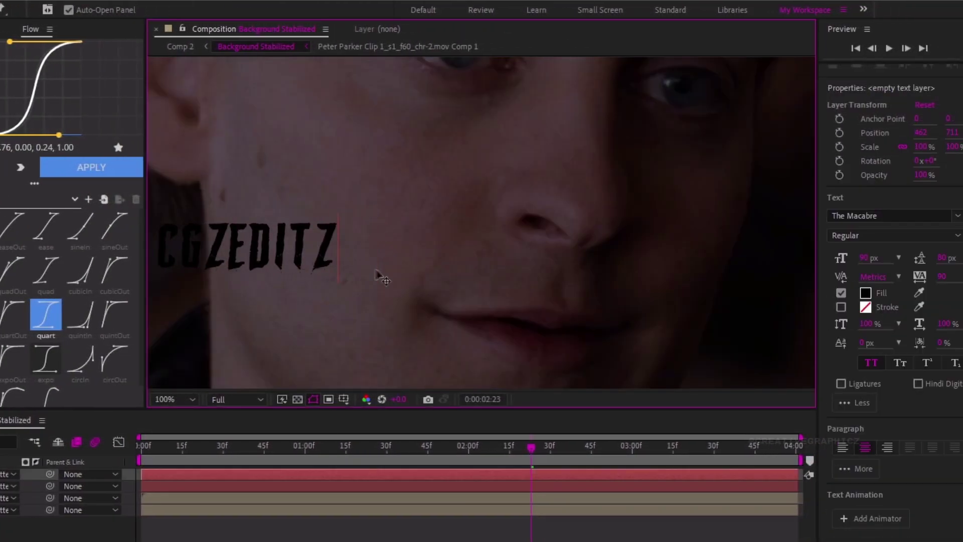
key(Escape)
key(v)
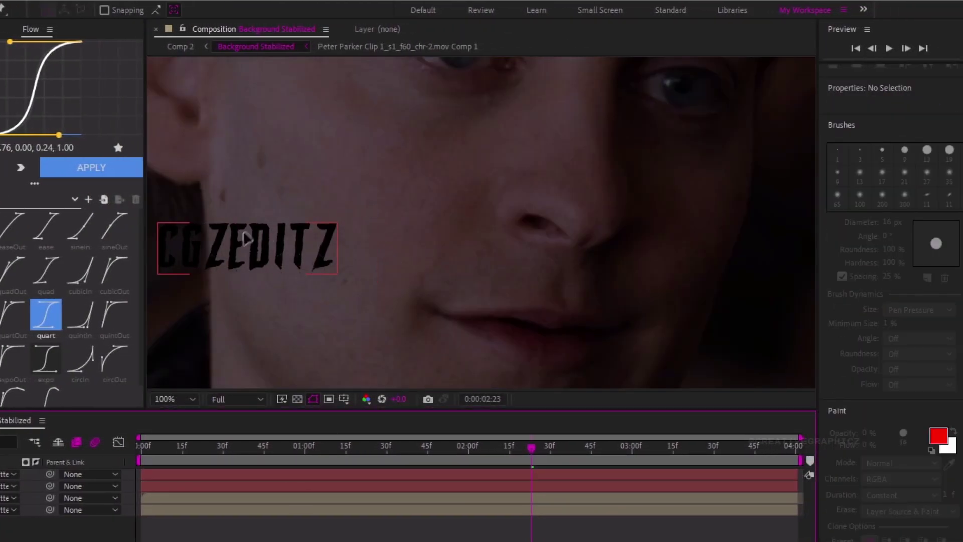
drag(245, 238, 410, 273)
drag(359, 276, 322, 346)
drag(322, 346, 426, 259)
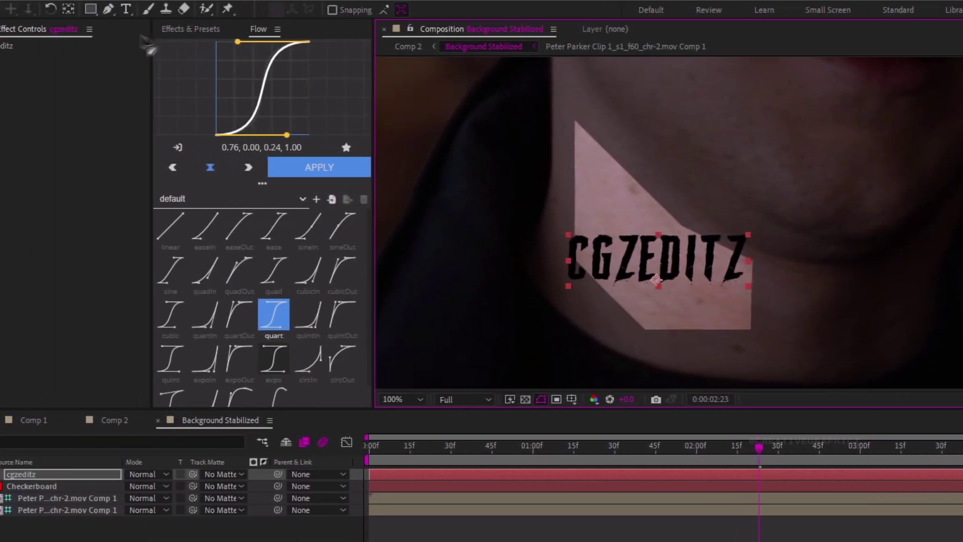
Step: Draw a curved open mask along the neck on the cgzeditz layer and set Mask 1 as its text path
click(109, 11)
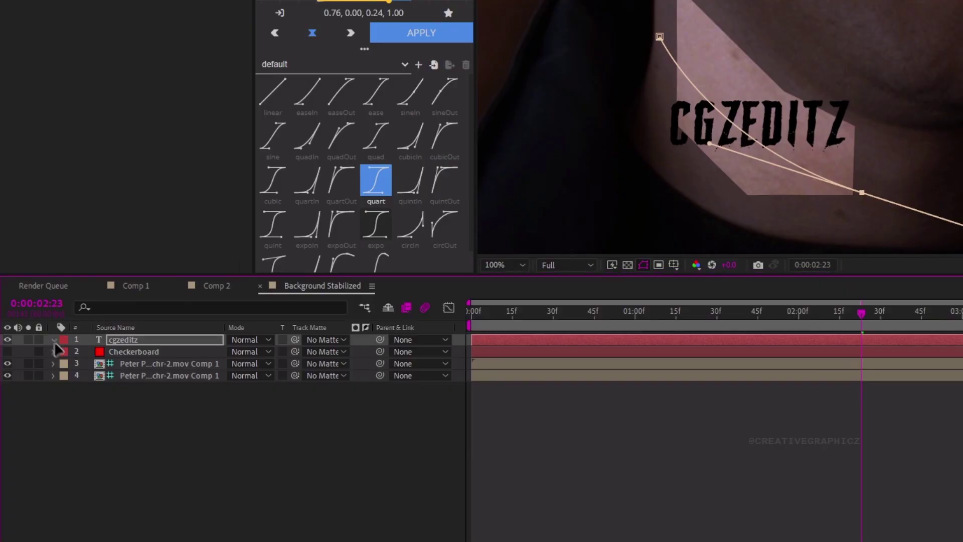
click(54, 340)
click(66, 353)
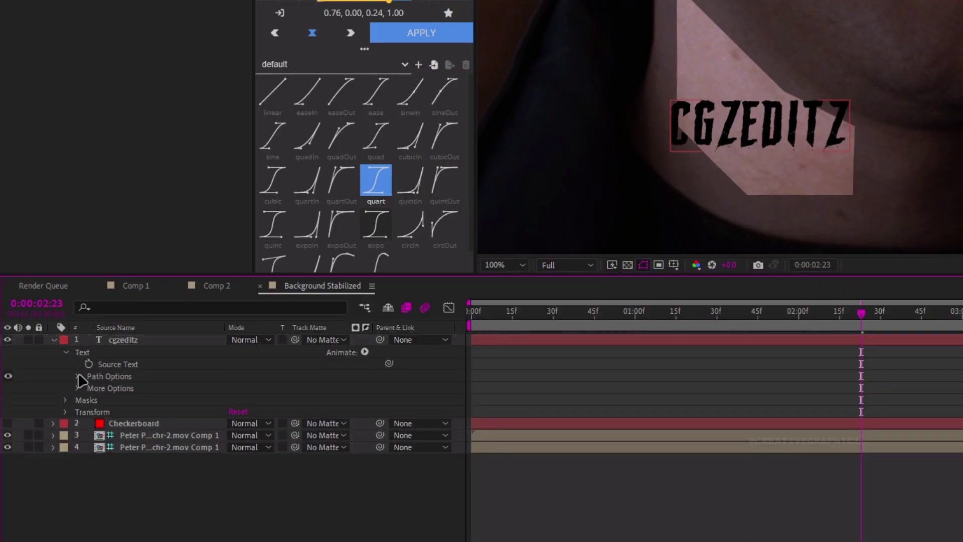
click(79, 376)
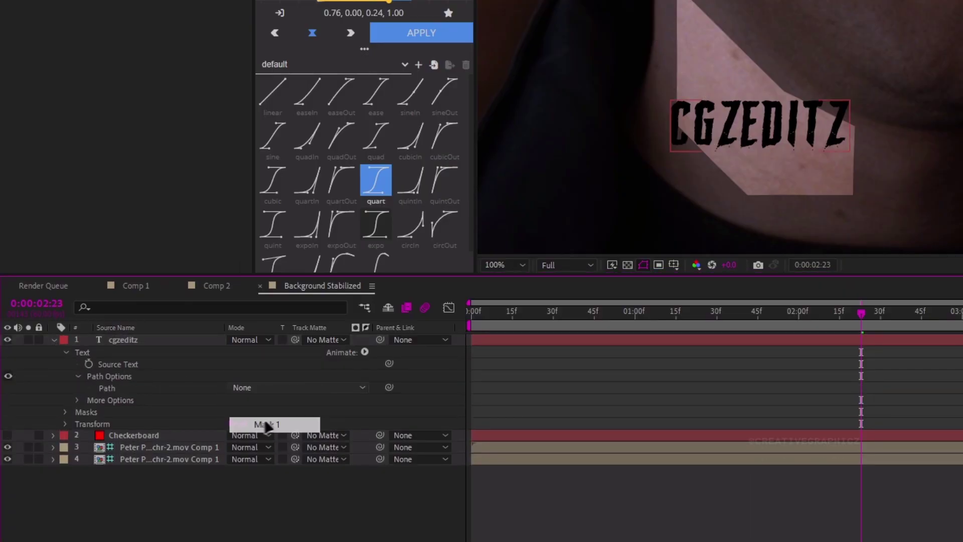
click(266, 424)
click(66, 353)
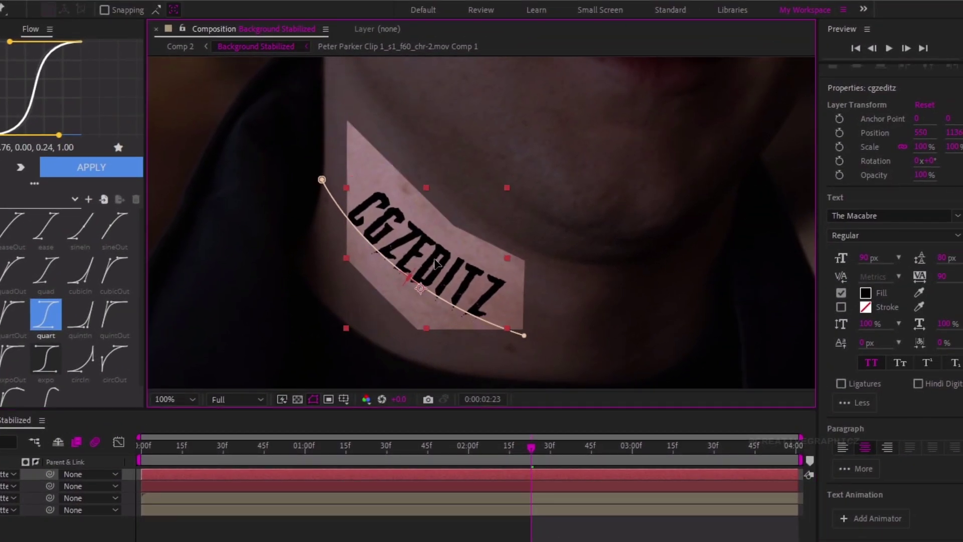
Step: Adjust both end points of the text path so the lettering follows the curve of the neck
drag(322, 180, 317, 182)
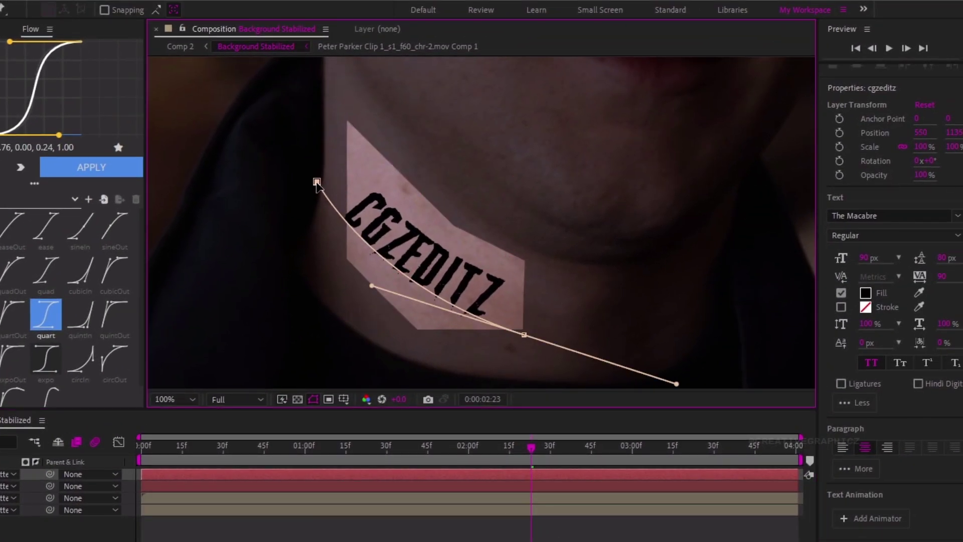
drag(525, 335, 538, 333)
scroll(541, 301, down, 1)
drag(546, 168, 467, 258)
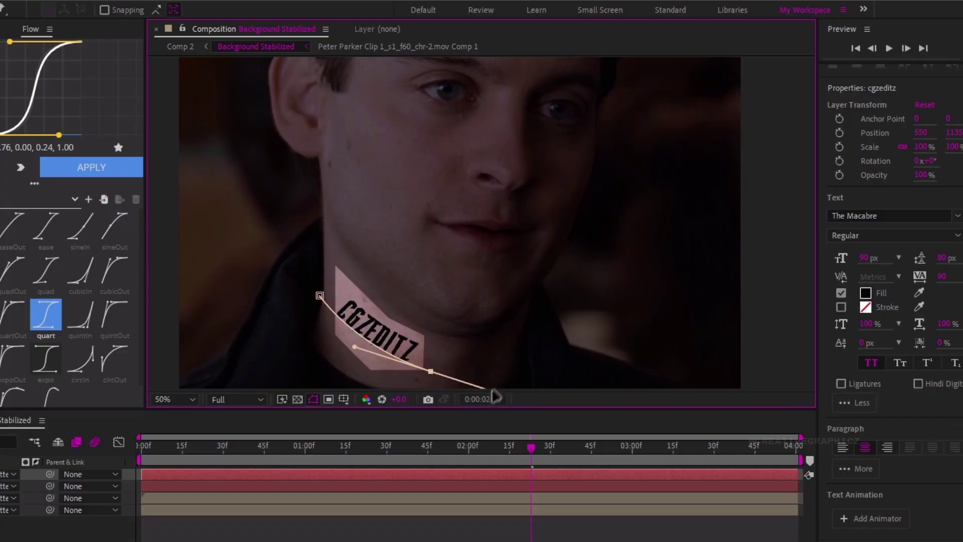
Step: Return to Comp 2 and preview how the CGZEDITZ text follows the neck over time
click(160, 365)
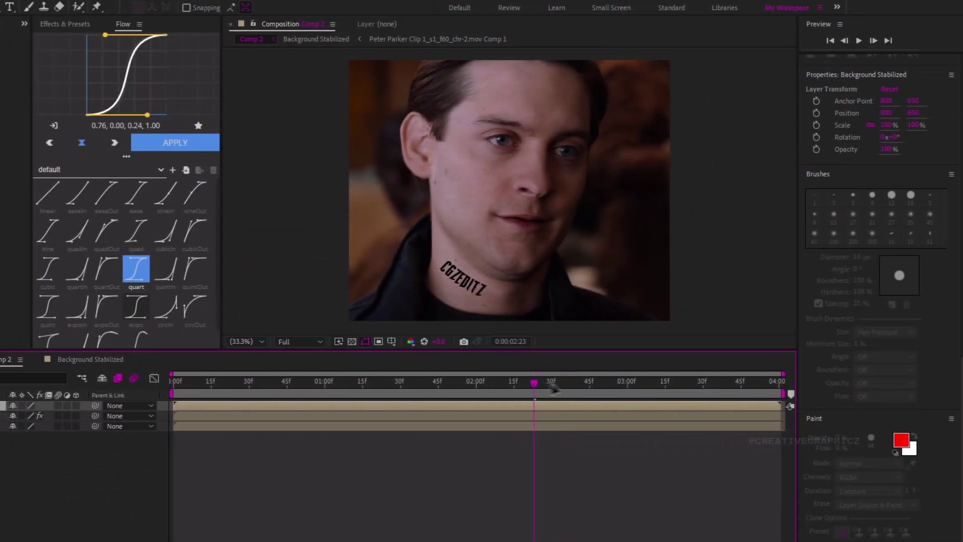
scroll(640, 289, up, 2)
scroll(469, 287, down, 1)
drag(470, 287, 448, 237)
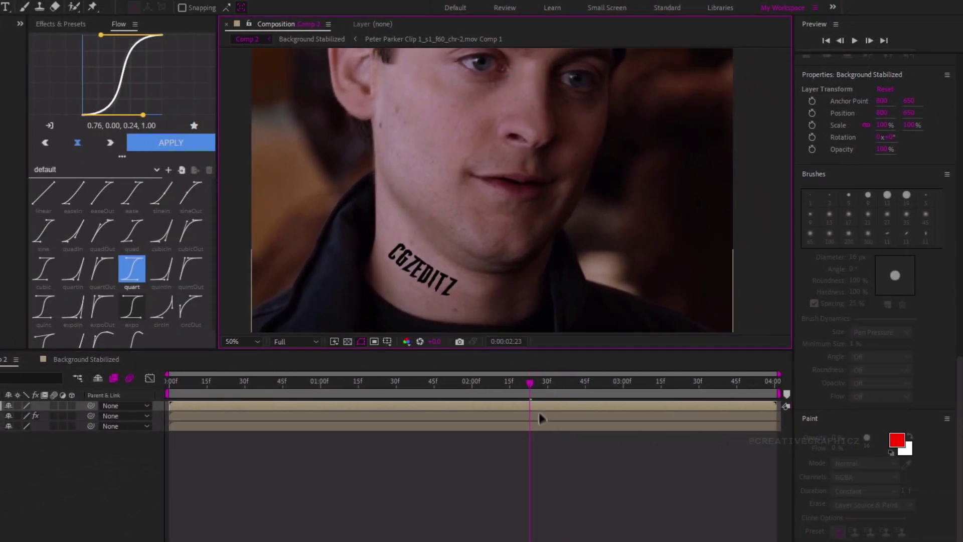
drag(530, 384, 495, 412)
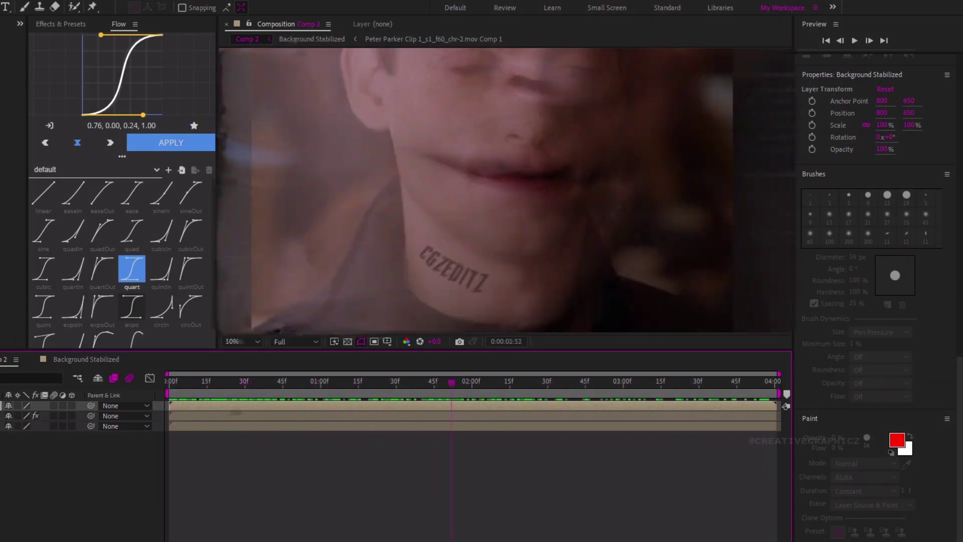
Step: Duplicate the bottom Peter Parker clip in Comp 2 and move the copy above the Lockdown layer
drag(341, 233, 505, 140)
click(180, 365)
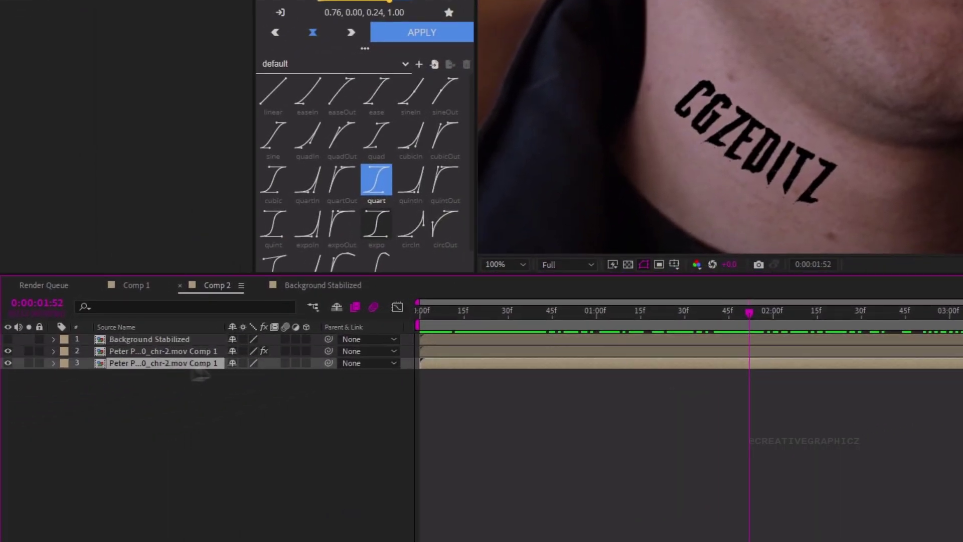
key(ctrl+d)
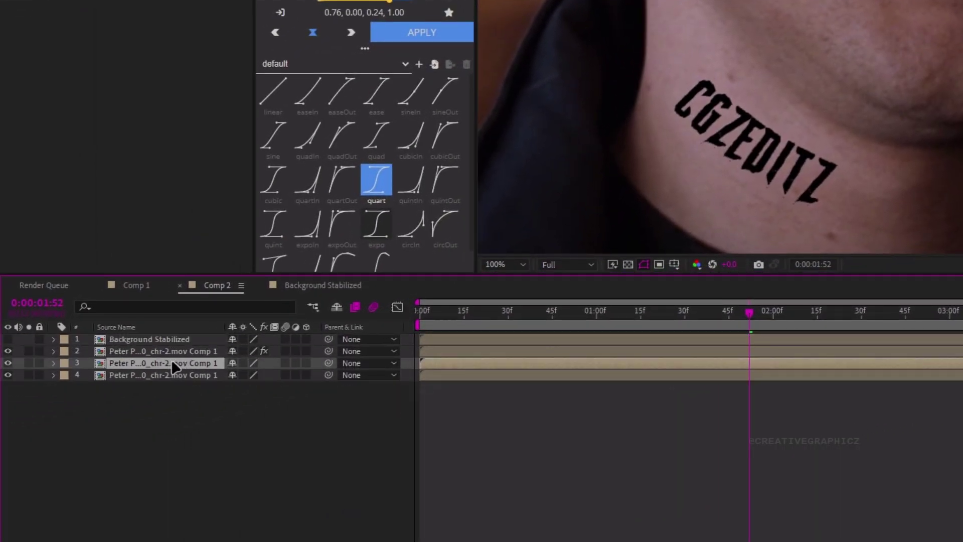
mouse_move(170, 359)
mouse_down()
mouse_move(178, 350)
mouse_move(170, 348)
mouse_up()
click(171, 363)
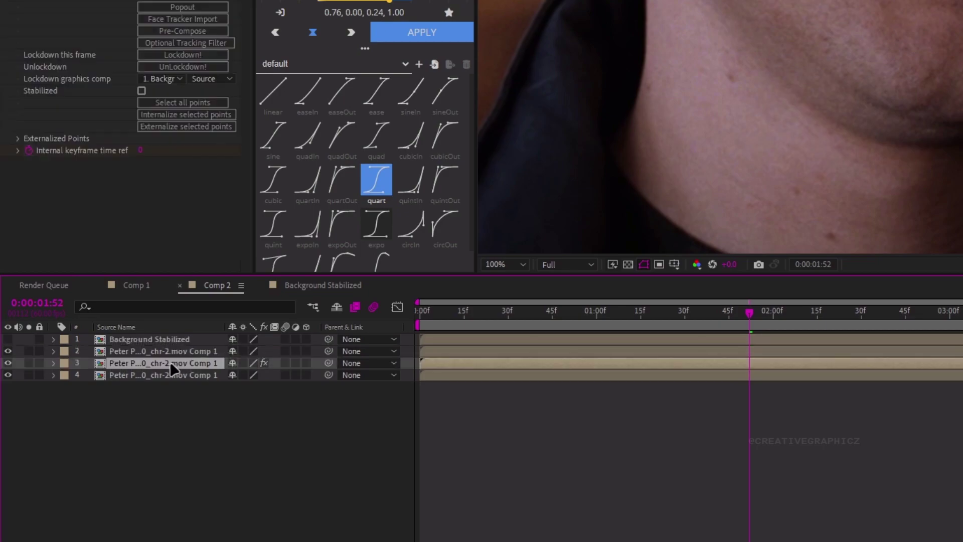
click(167, 353)
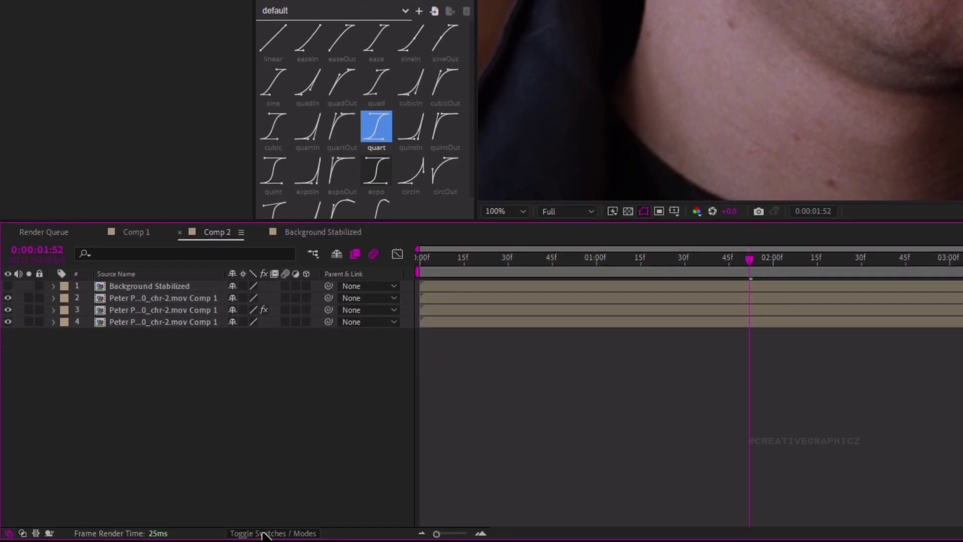
Step: Set the duplicated clip as the Lockdown layer's track matte and switch the matte to luma
click(266, 529)
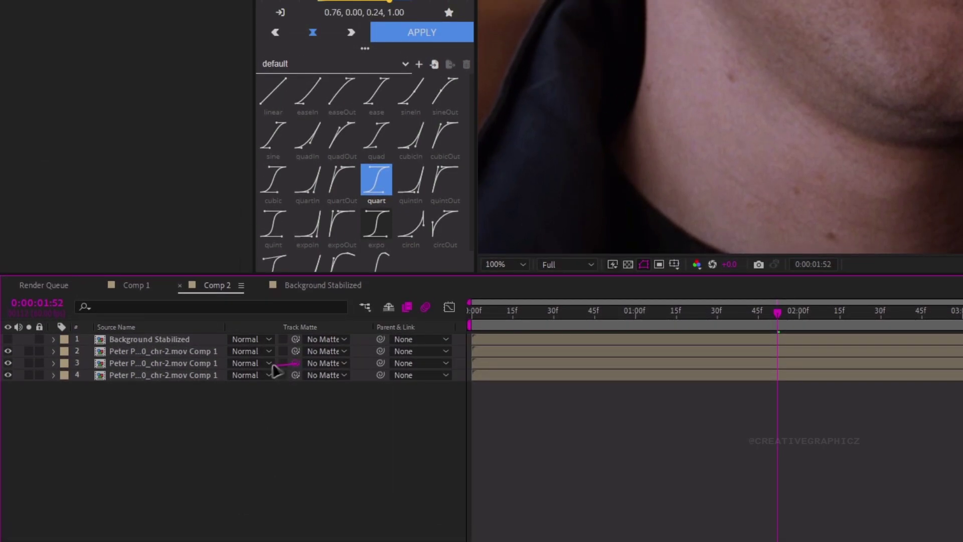
drag(173, 351, 173, 352)
click(183, 350)
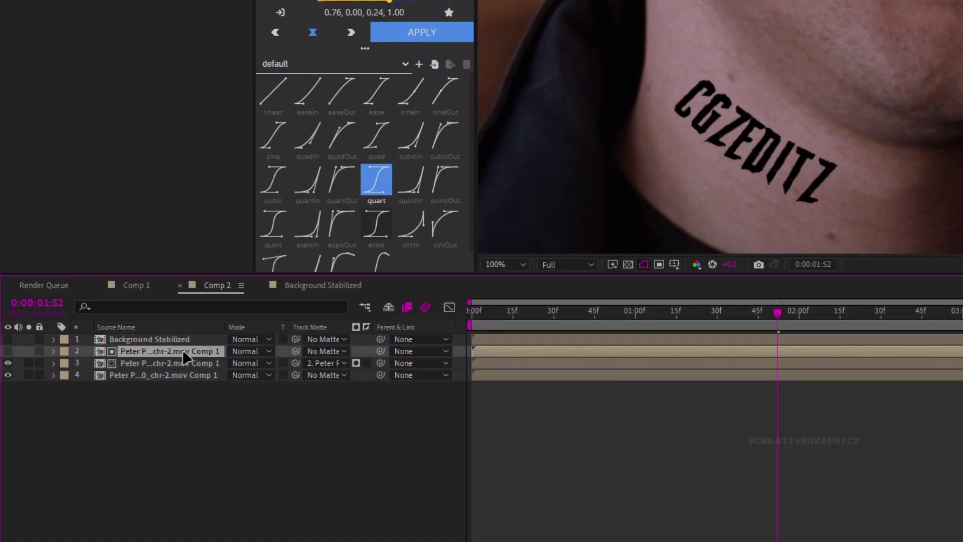
click(356, 363)
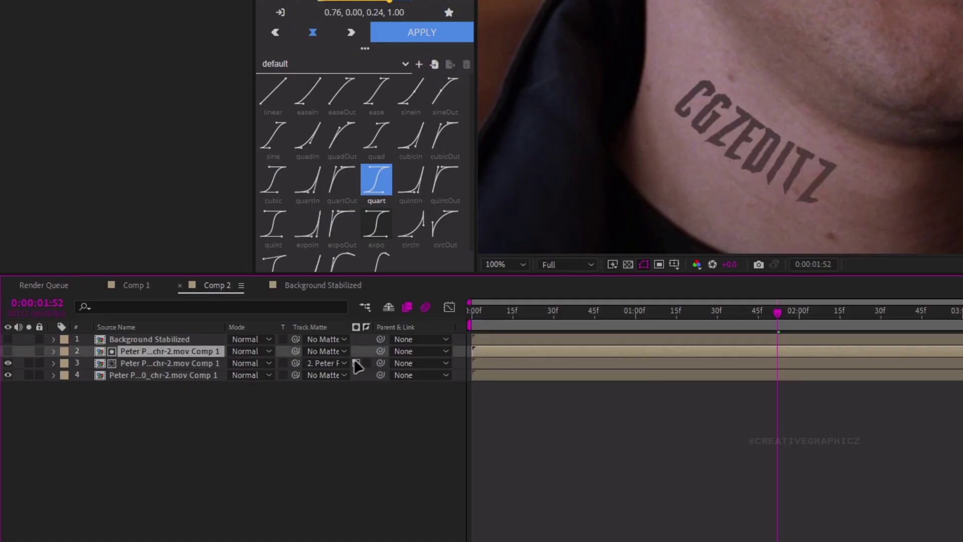
Step: Apply Curves to the luma matte clip and bend the curve into a gentle S shape
key(ctrl+space)
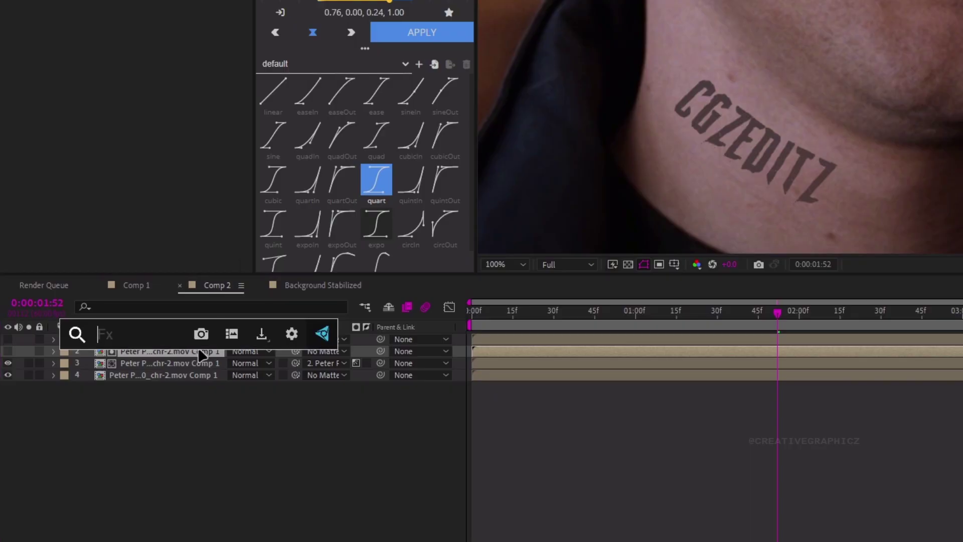
text(cur)
key(Return)
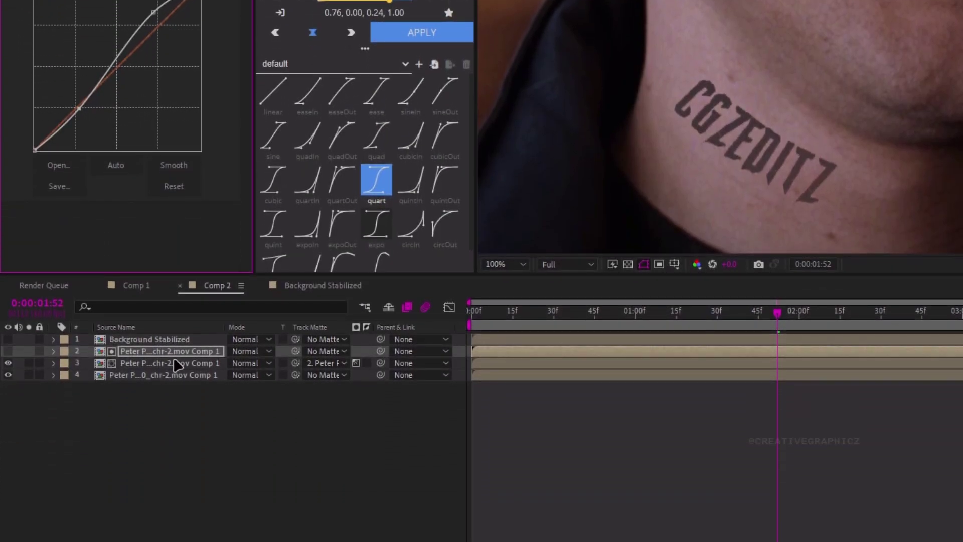
Step: Apply Gaussian Blur to the Lockdown layer carrying the neck text
click(175, 360)
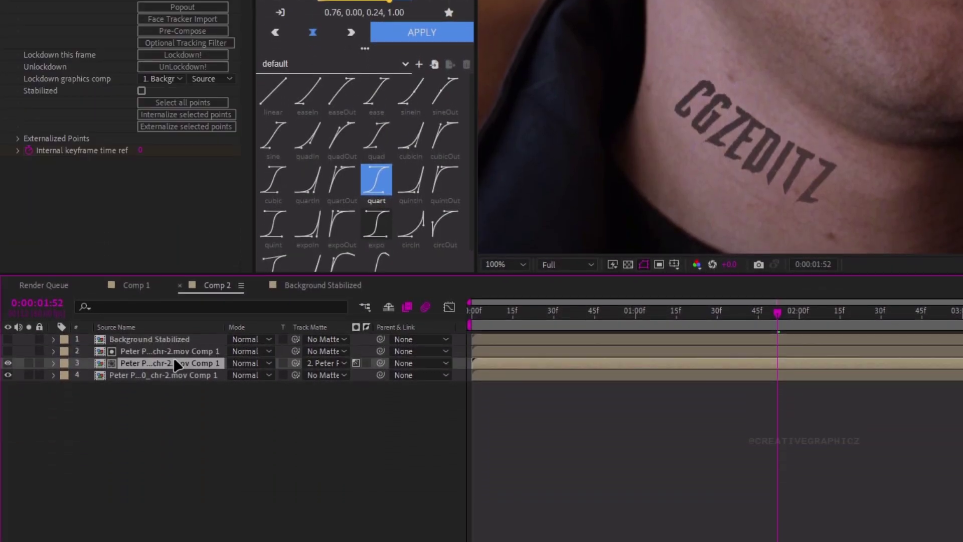
key(ctrl+space)
text(gau)
key(Down)
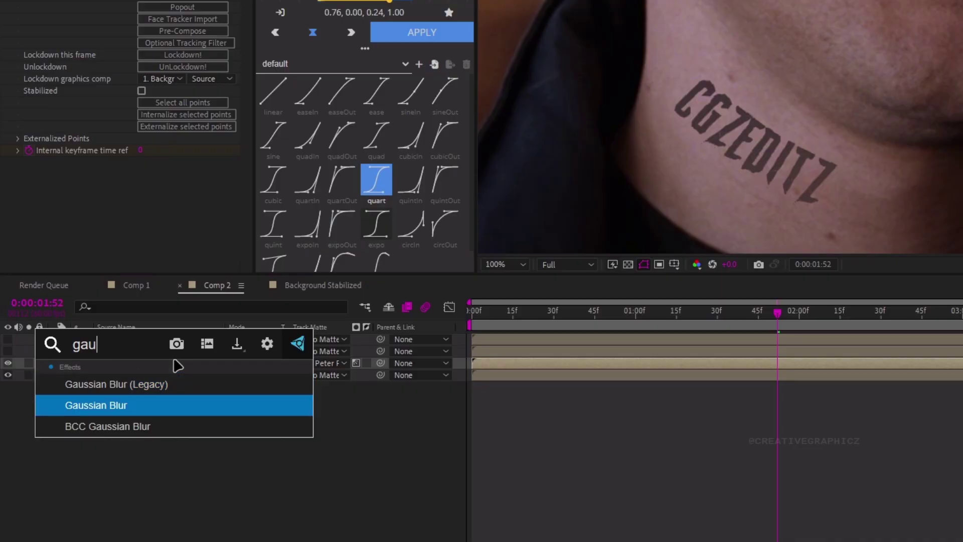
key(Return)
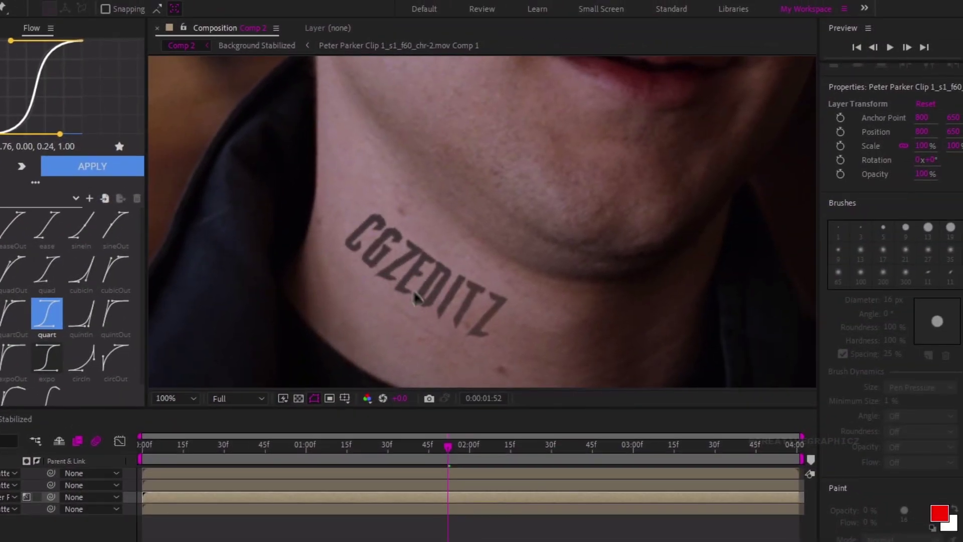
Step: Fit the whole composition in the viewer and play back the finished neck tattoo
click(176, 398)
click(173, 412)
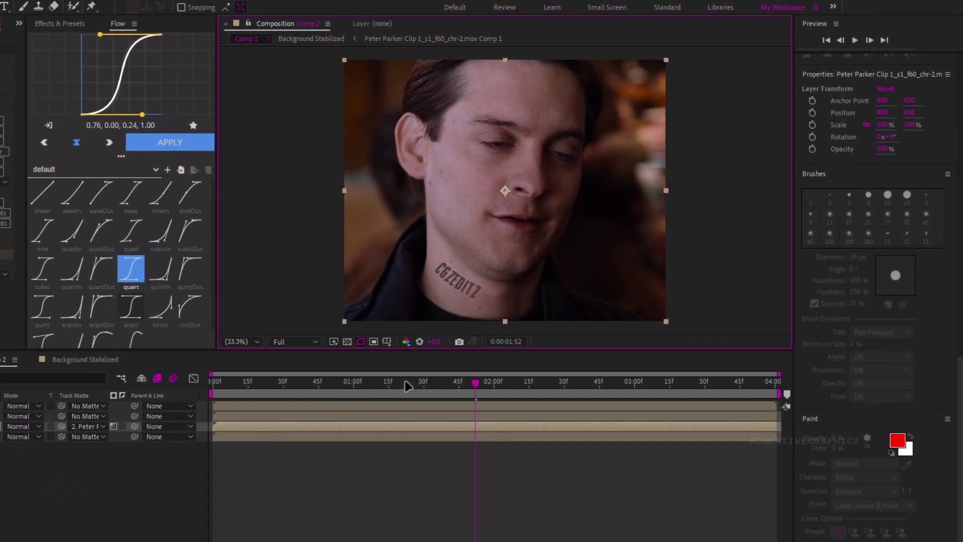
key(space)
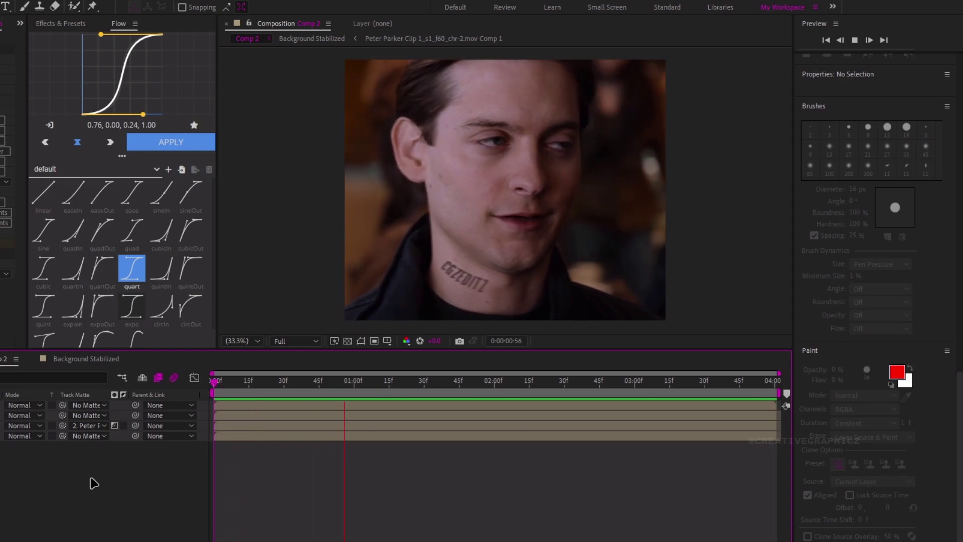